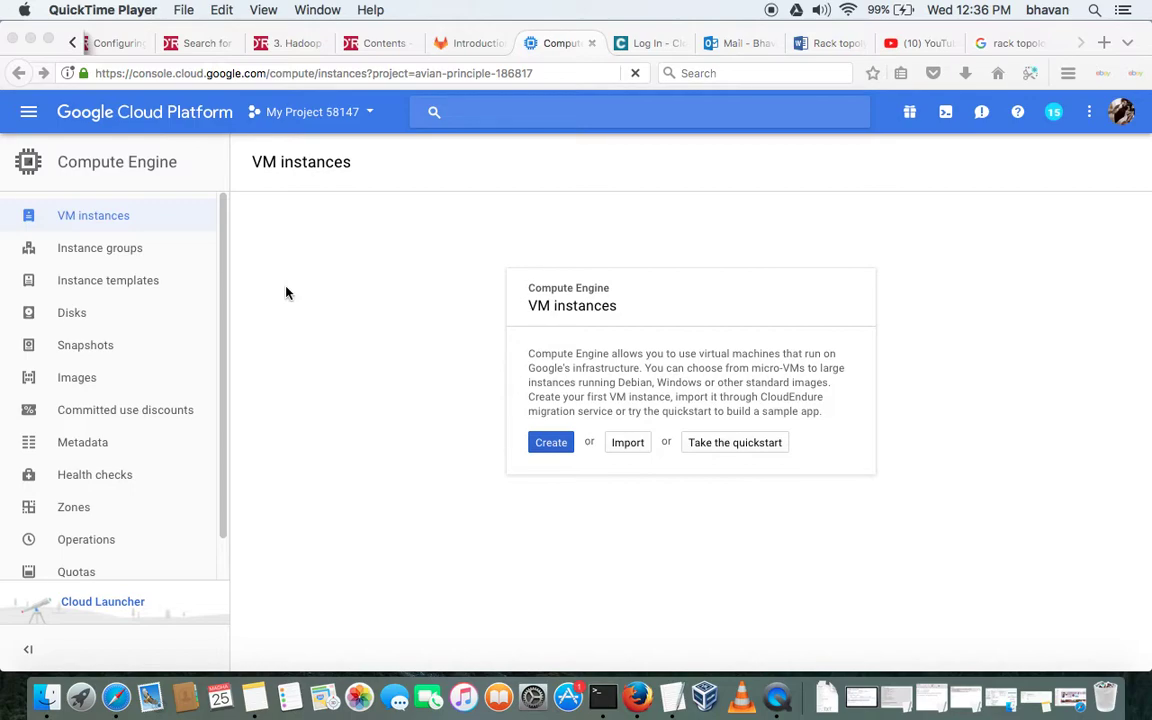
- Open the VM instances page of Compute Engine
{"action": "left_click", "coordinate": [58, 118]}
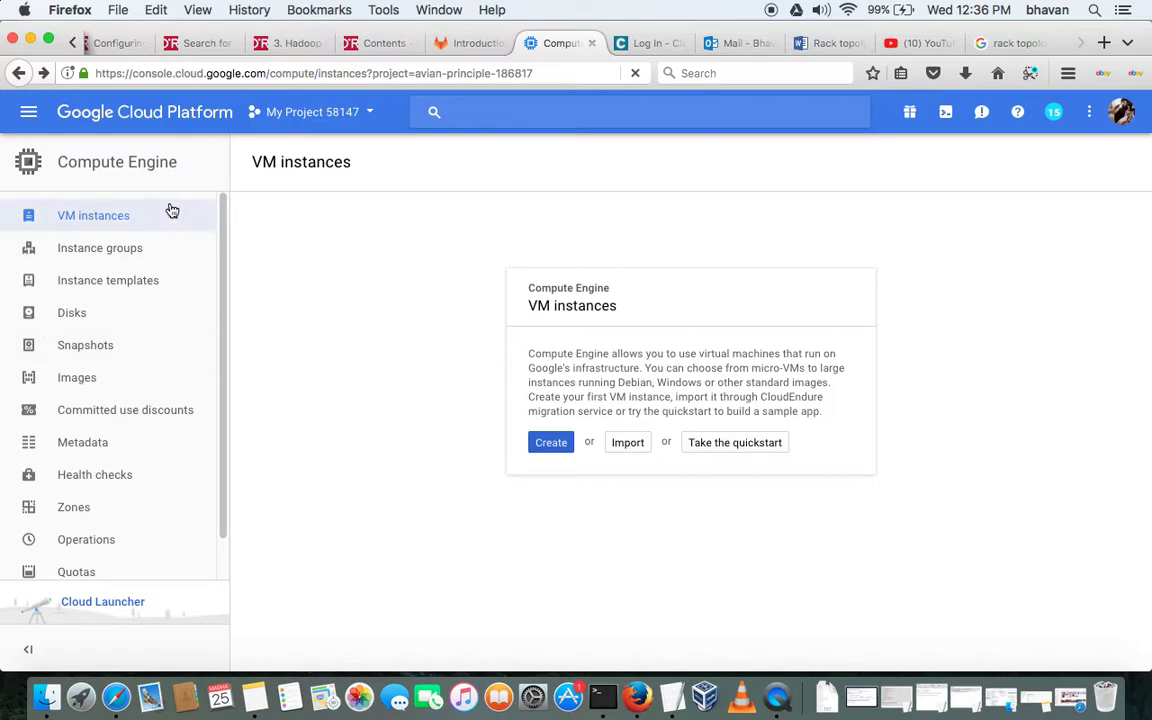
{"action": "left_click", "coordinate": [29, 114]}
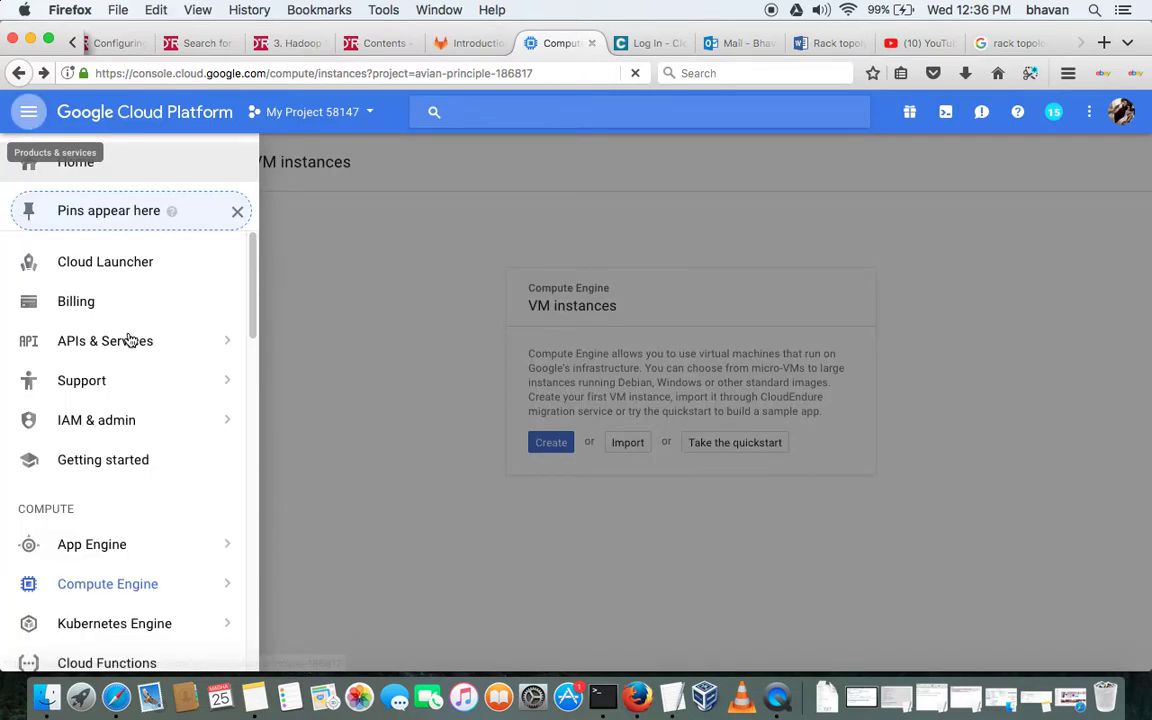
{"action": "left_click", "coordinate": [134, 589]}
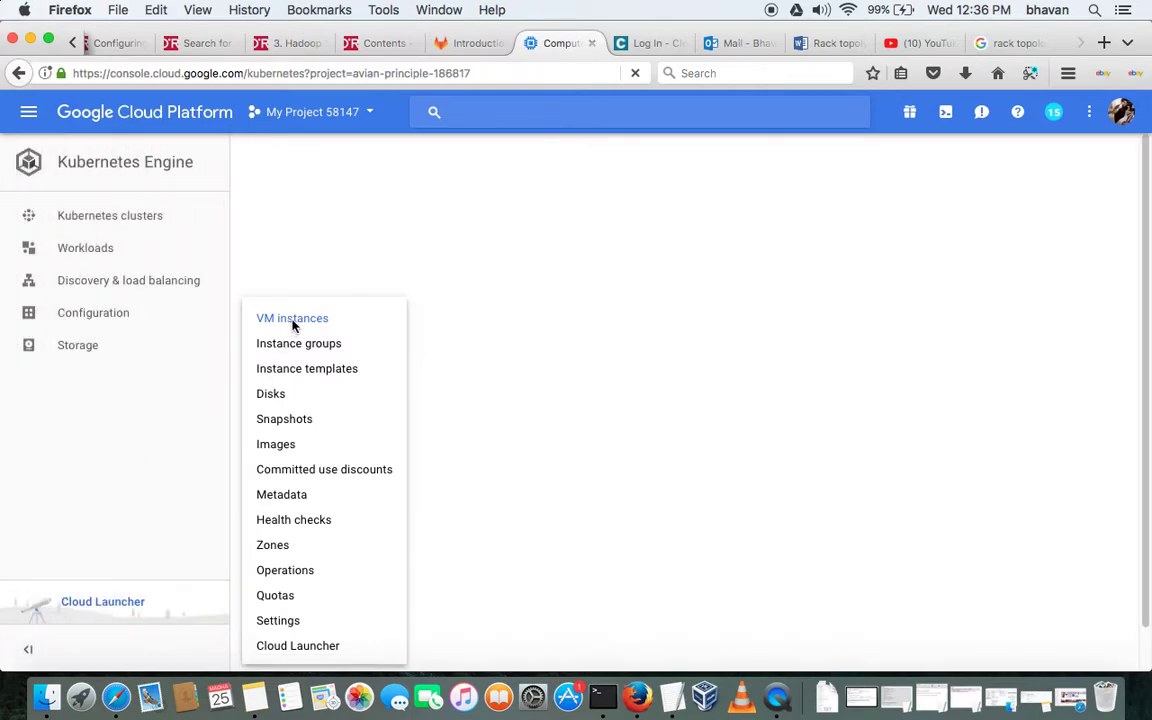
{"action": "mouse_move", "coordinate": [20, 122]}
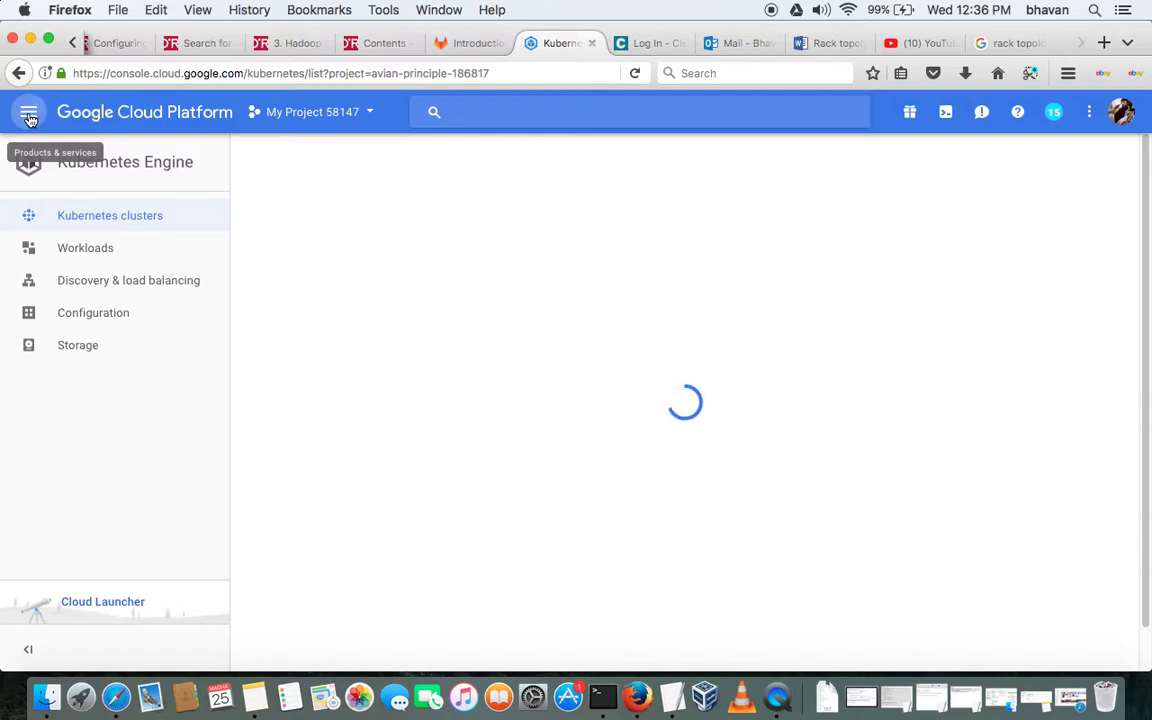
{"action": "left_click", "coordinate": [29, 114]}
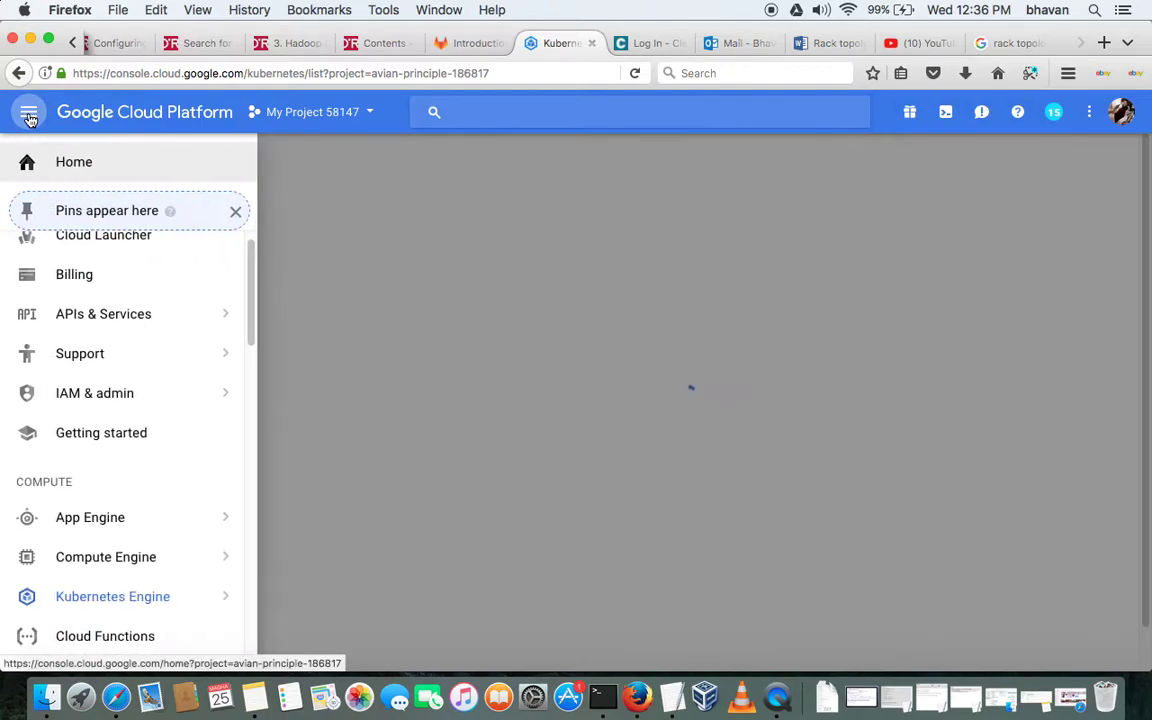
{"action": "left_click", "coordinate": [135, 567]}
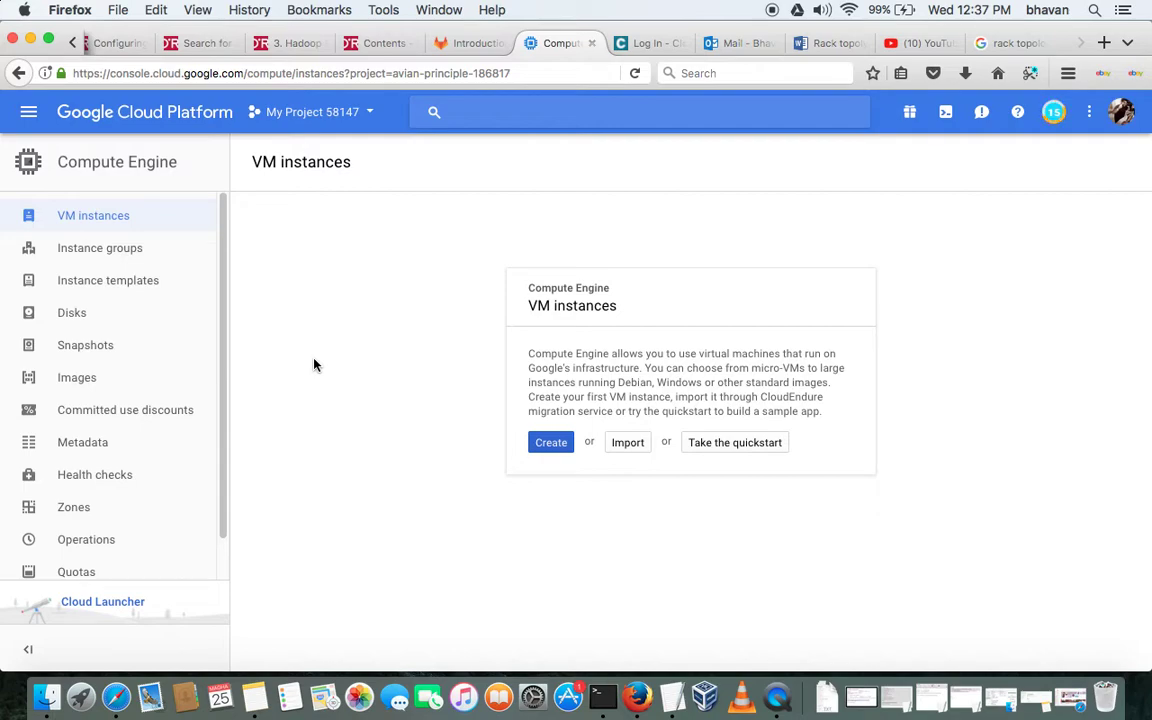
- Start creating a VM instance and name it cm
{"action": "left_click", "coordinate": [556, 445]}
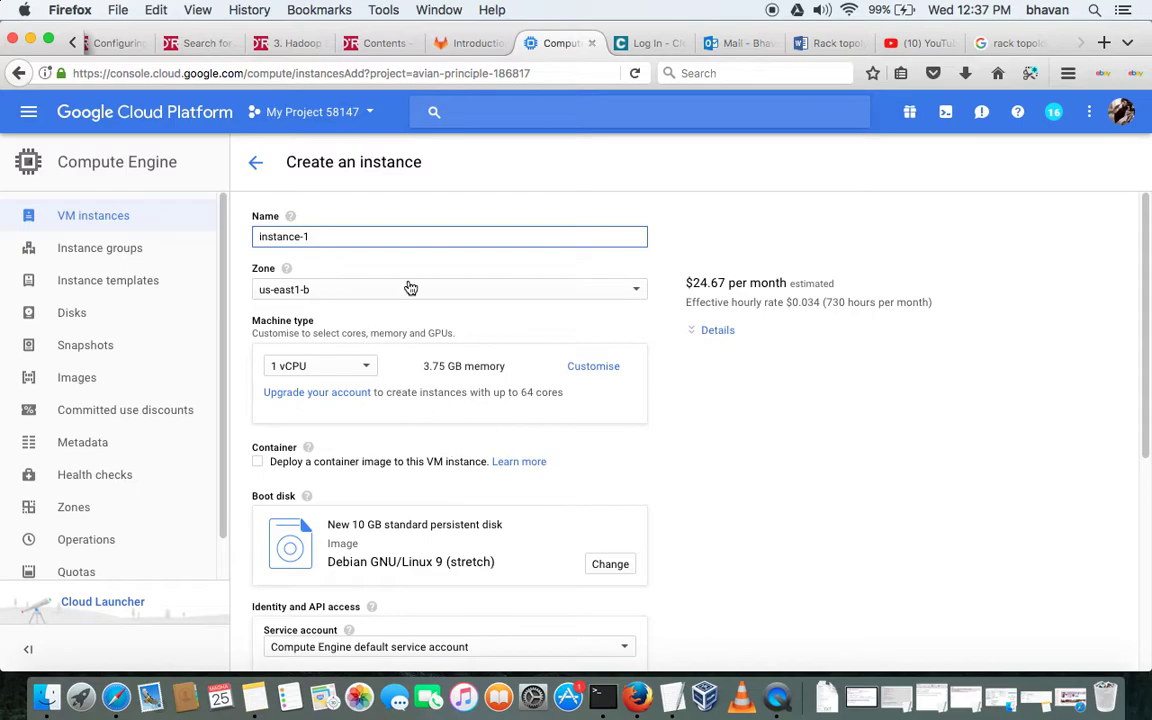
{"action": "left_click_drag", "start_coordinate": [329, 237], "coordinate": [165, 244]}
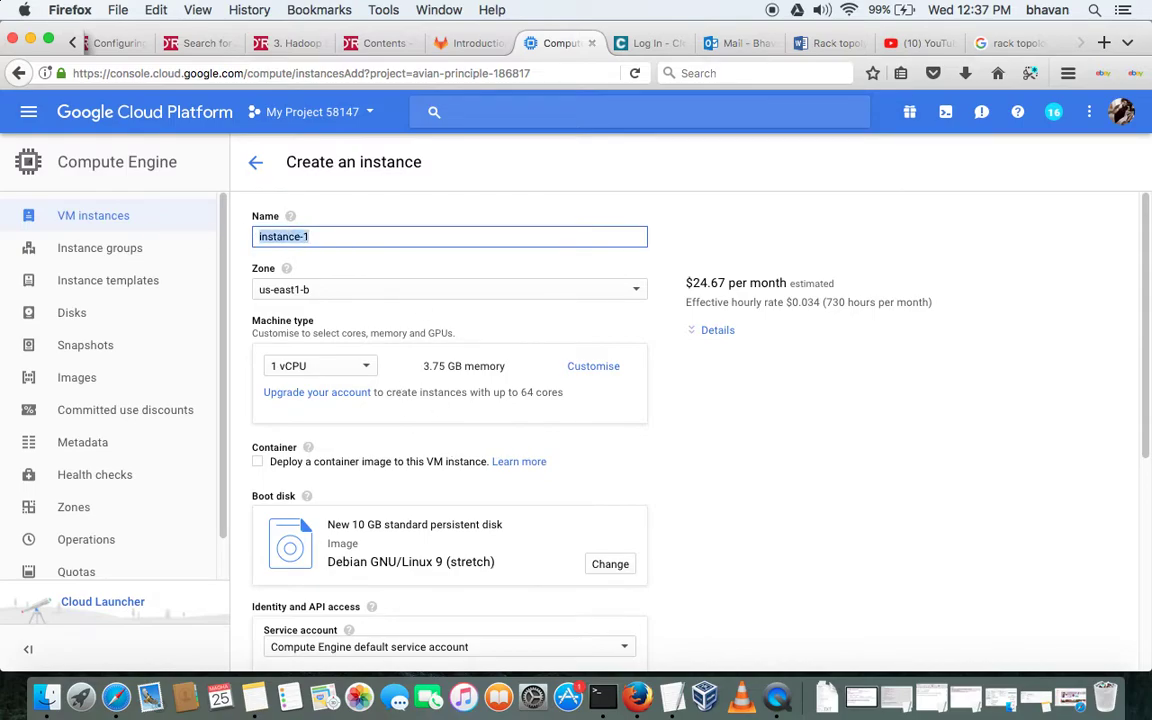
{"action": "type", "text": "cm"}
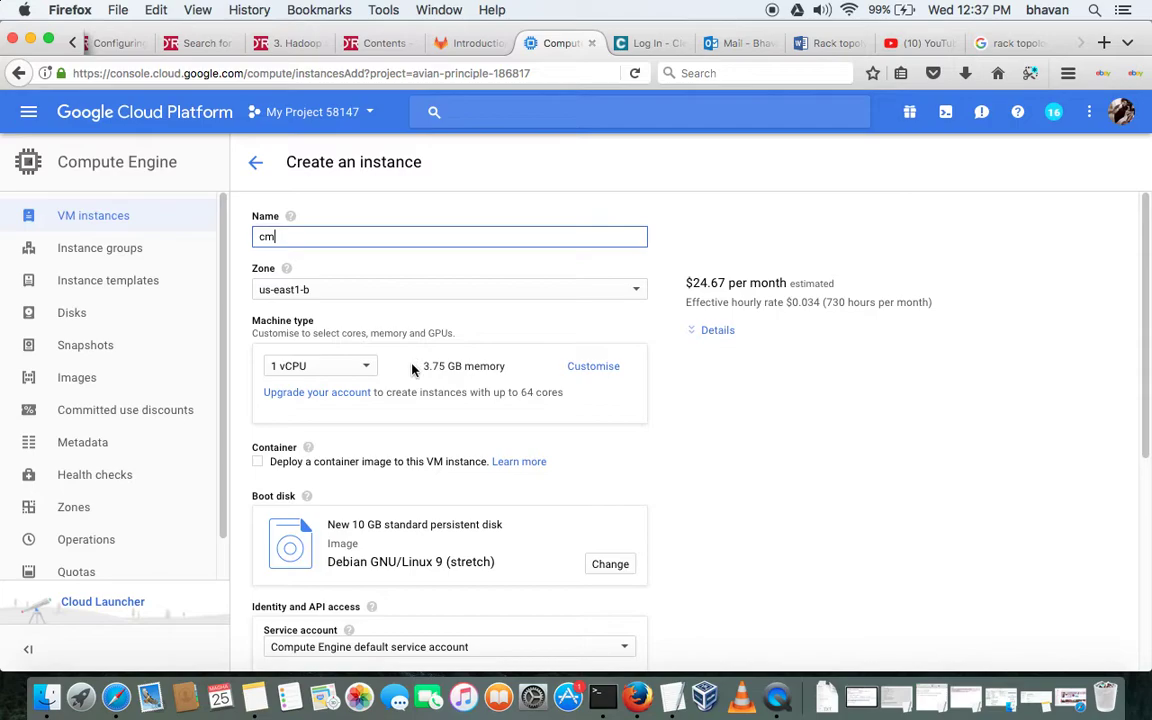
- Change the instance's boot disk to the CentOS 7 image with a size of 50 GB
{"action": "scroll", "coordinate": [401, 392], "scroll_direction": "down", "scroll_amount": 1}
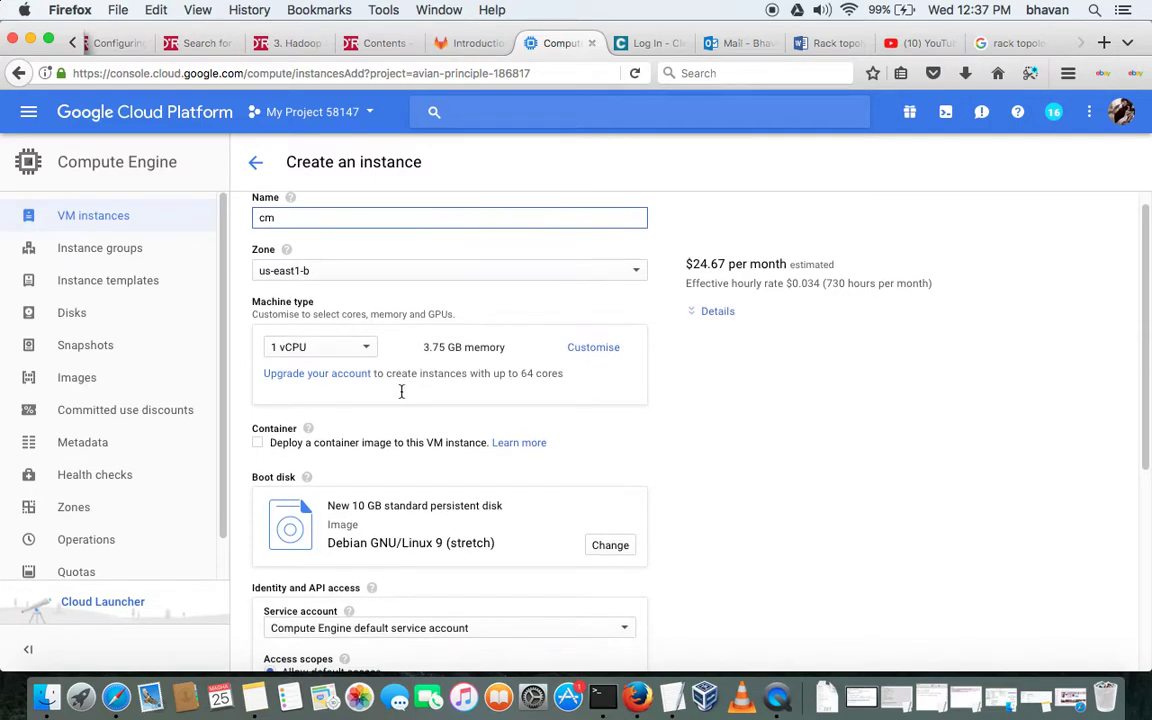
{"action": "scroll", "coordinate": [401, 394], "scroll_direction": "down", "scroll_amount": 5}
{"action": "left_click", "coordinate": [614, 337]}
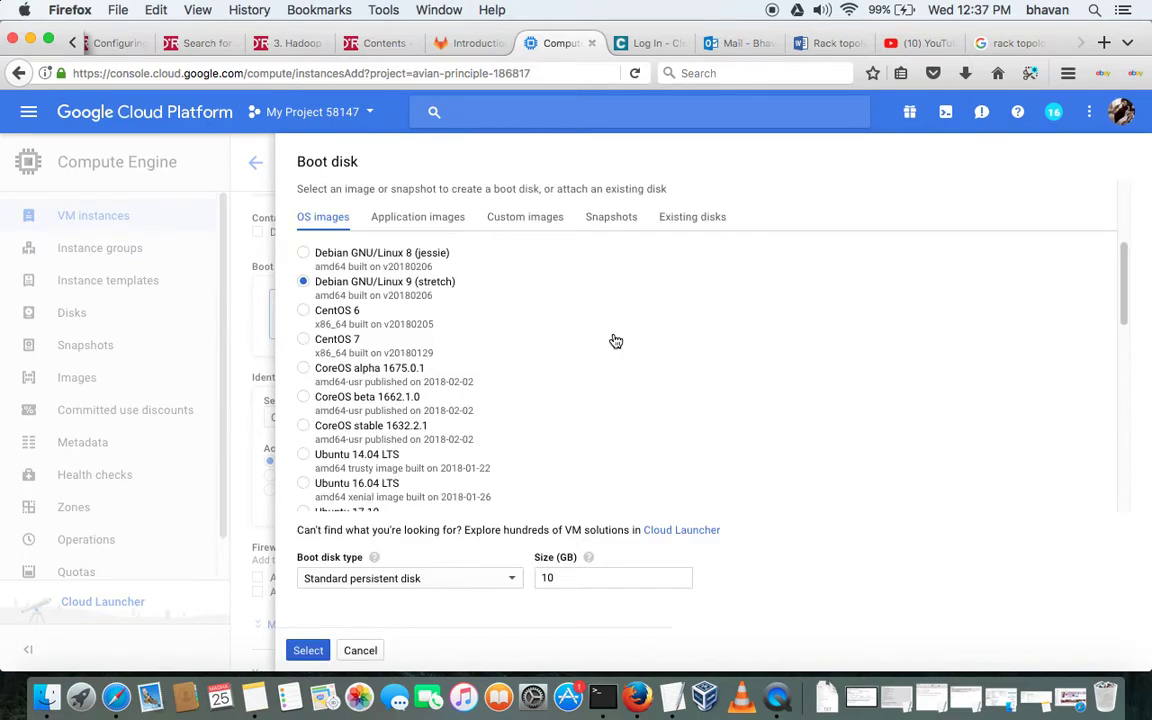
{"action": "left_click", "coordinate": [305, 341]}
{"action": "left_click_drag", "start_coordinate": [560, 577], "coordinate": [466, 579]}
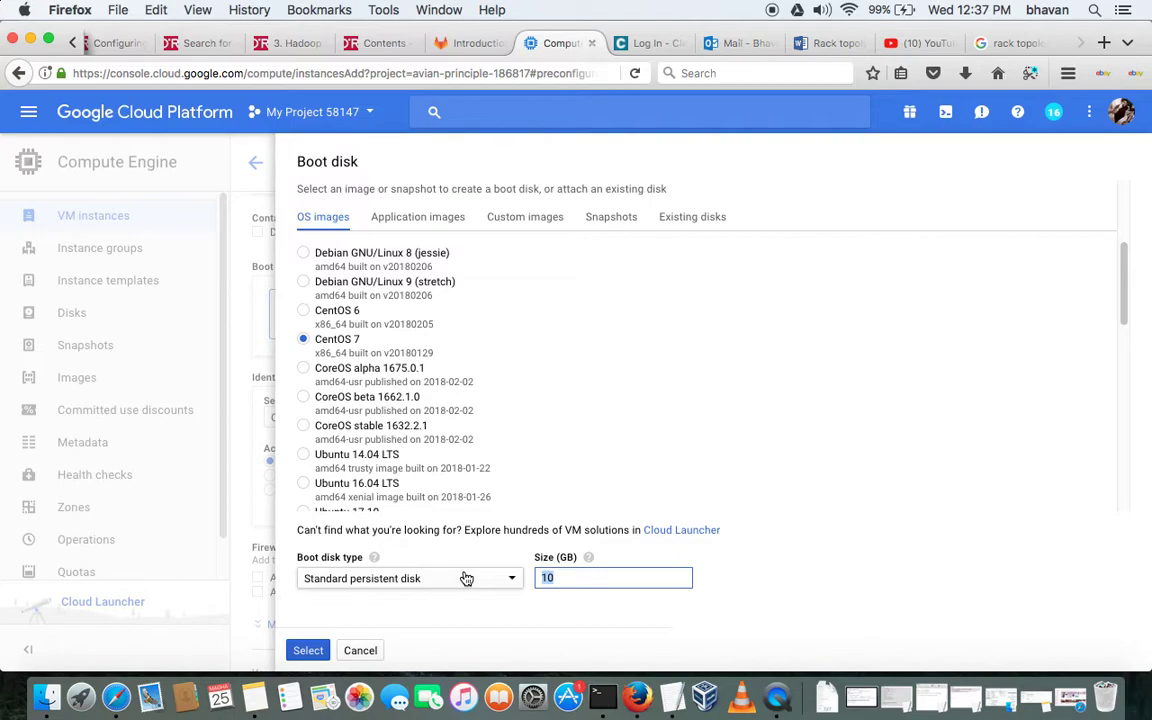
{"action": "type", "text": "50"}
{"action": "left_click", "coordinate": [308, 650]}
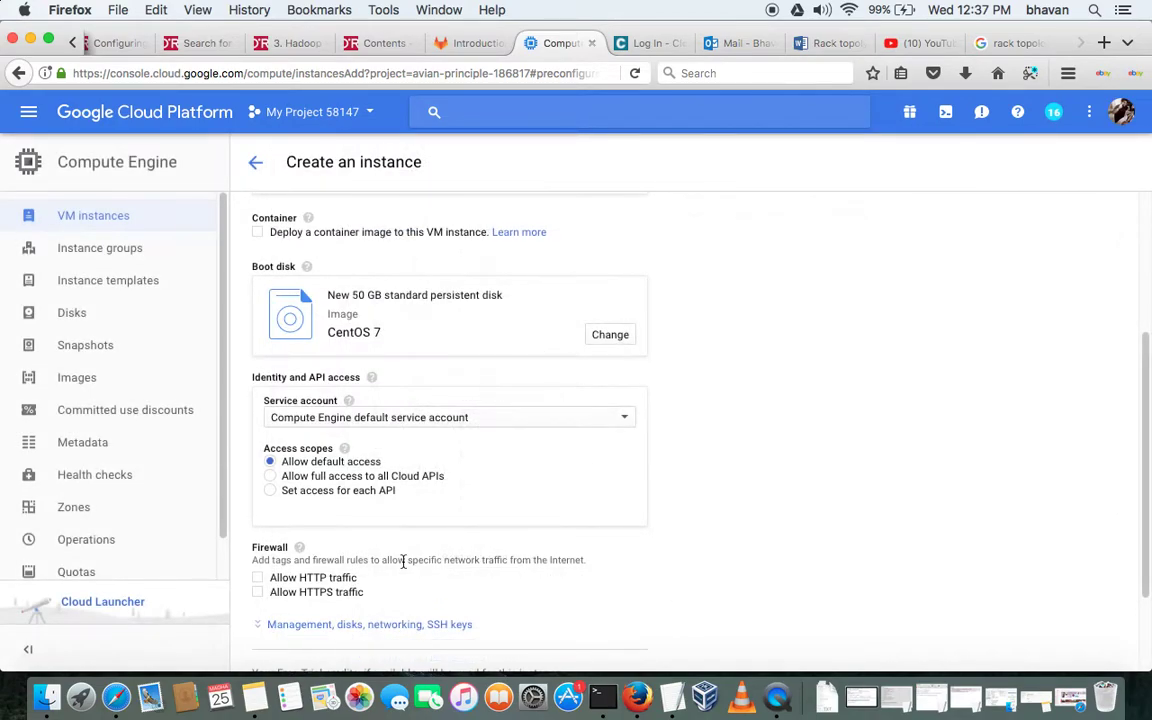
- Allow HTTP and HTTPS traffic through the instance's firewall and show its SSH key settings
{"action": "scroll", "coordinate": [460, 548], "scroll_direction": "down", "scroll_amount": 3}
{"action": "left_click", "coordinate": [258, 457]}
{"action": "left_click", "coordinate": [259, 472]}
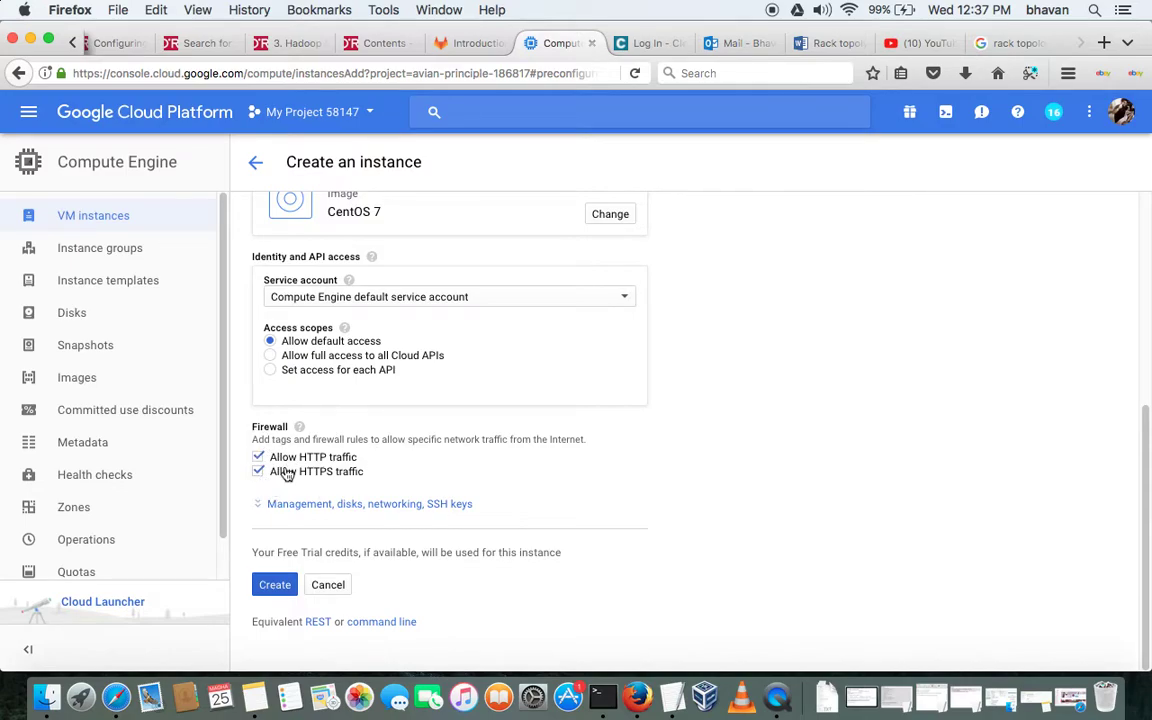
{"action": "left_click", "coordinate": [449, 504]}
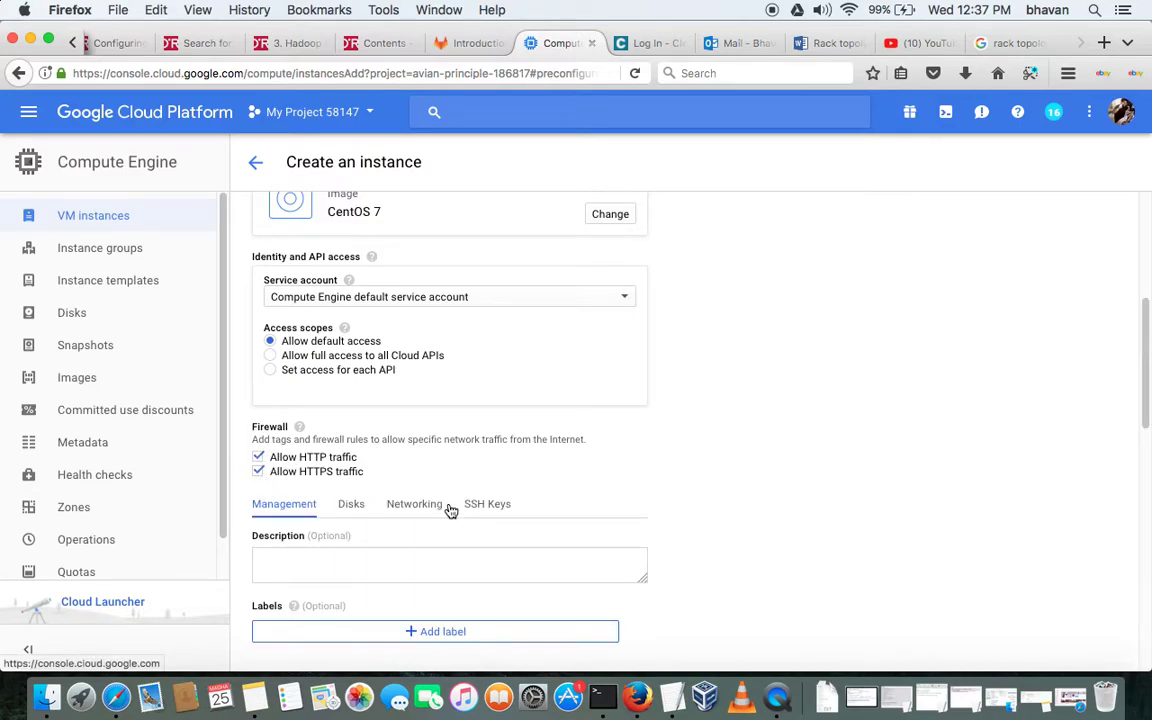
{"action": "scroll", "coordinate": [451, 511], "scroll_direction": "down", "scroll_amount": 2}
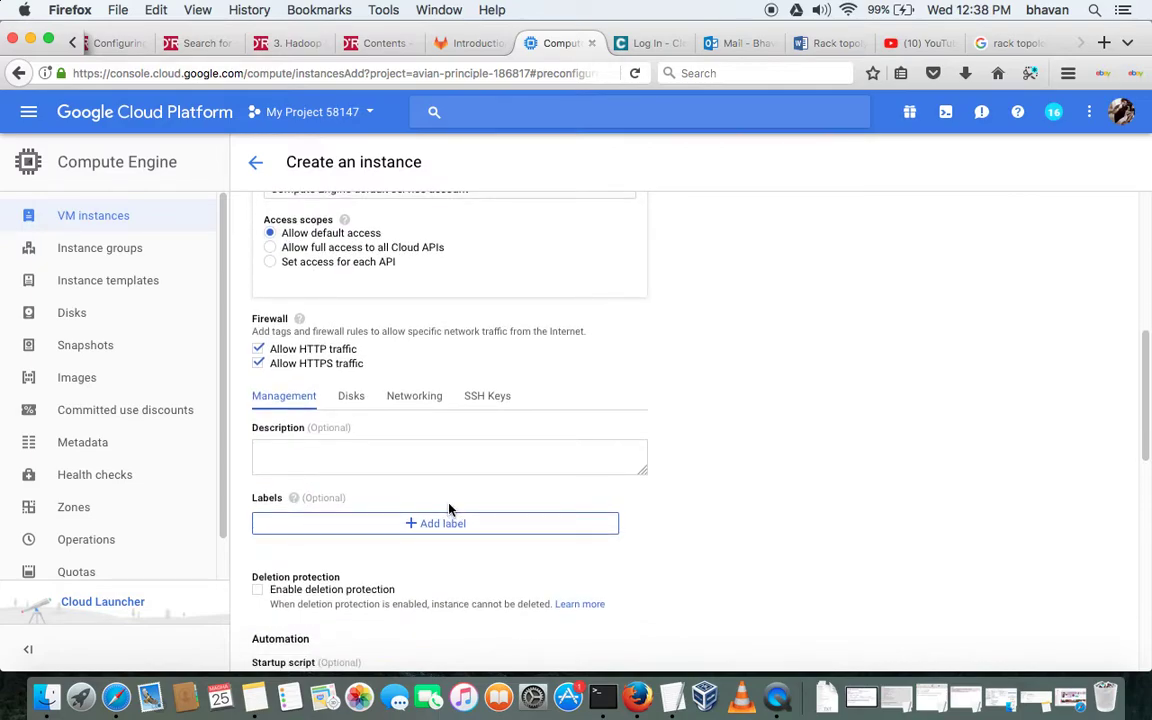
{"action": "left_click", "coordinate": [493, 400]}
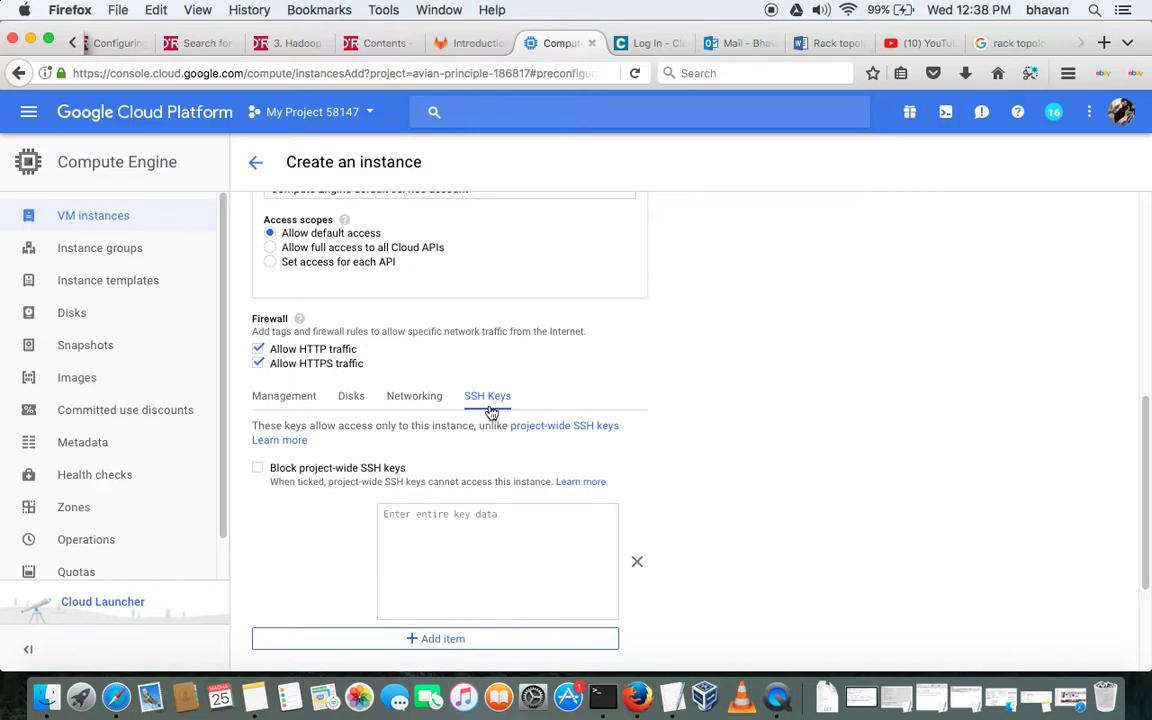
- Switch to Finder and open key.txt from the hadoop folder in Downloads in TextEdit
{"action": "left_click", "coordinate": [47, 697]}
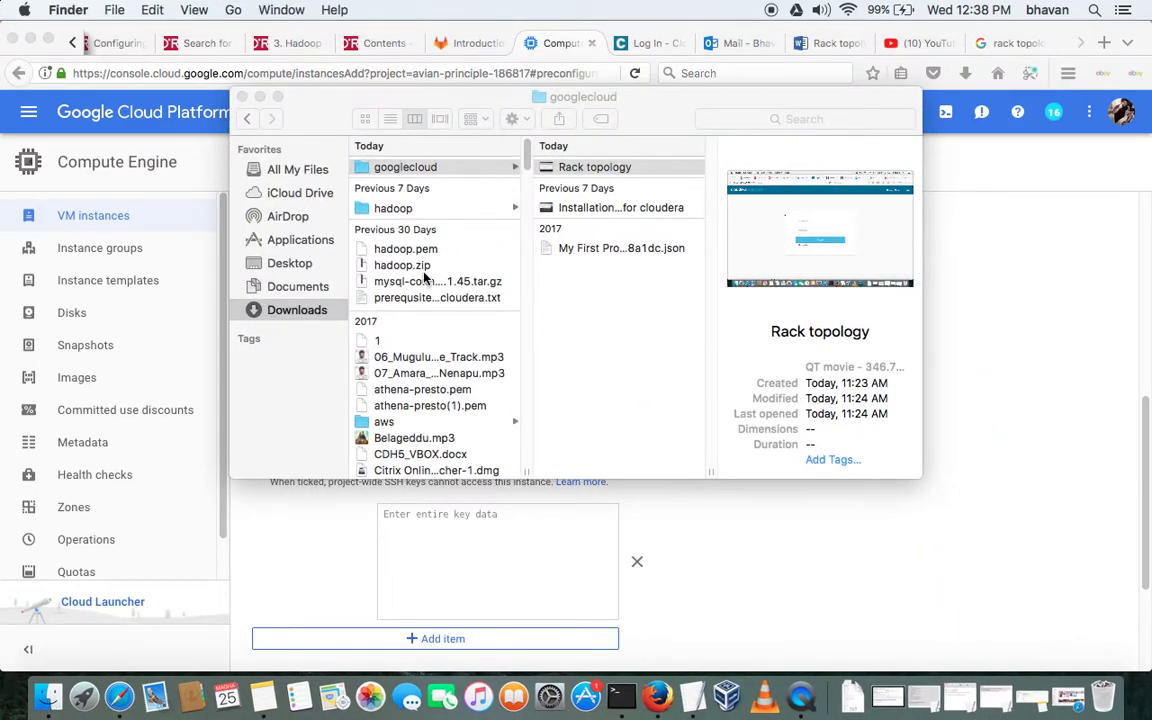
{"action": "scroll", "coordinate": [425, 279], "scroll_direction": "down", "scroll_amount": 10}
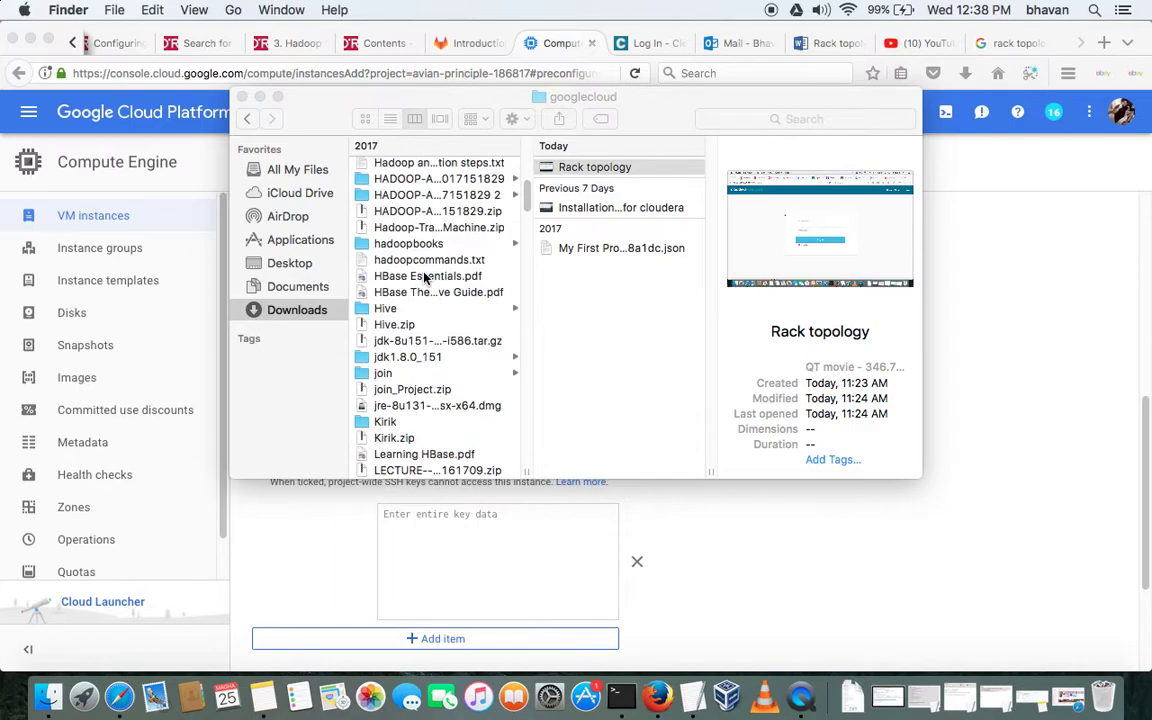
{"action": "scroll", "coordinate": [425, 279], "scroll_direction": "down", "scroll_amount": 10}
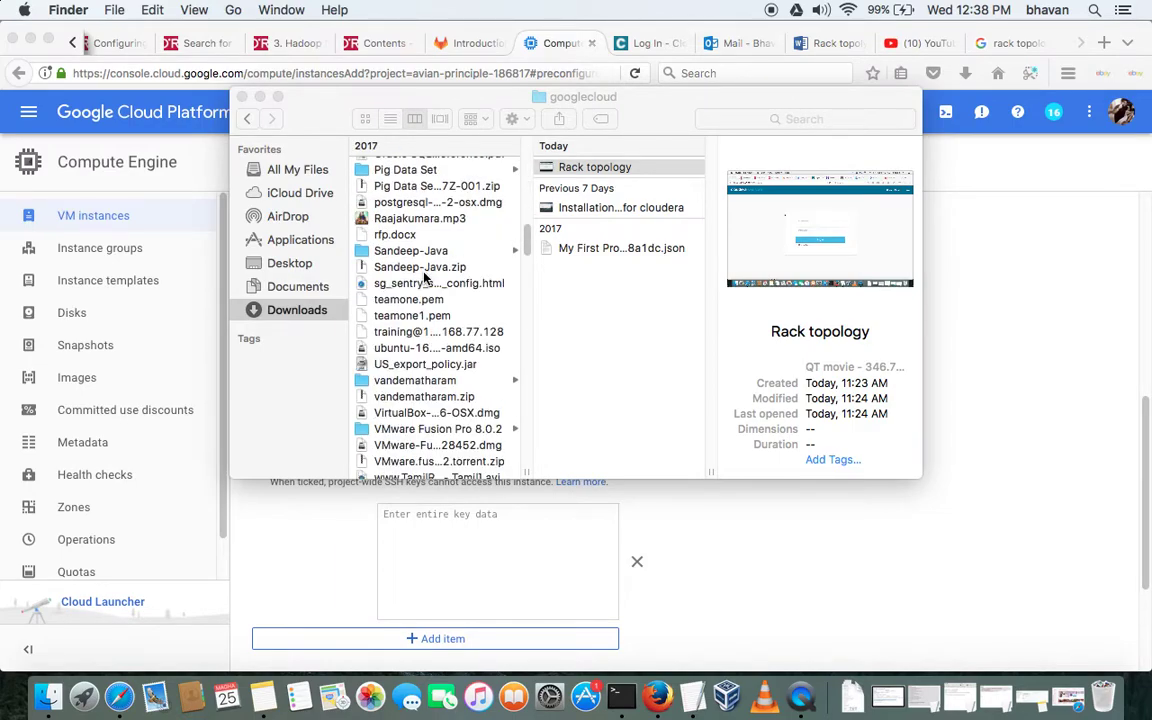
{"action": "scroll", "coordinate": [425, 279], "scroll_direction": "up", "scroll_amount": 15}
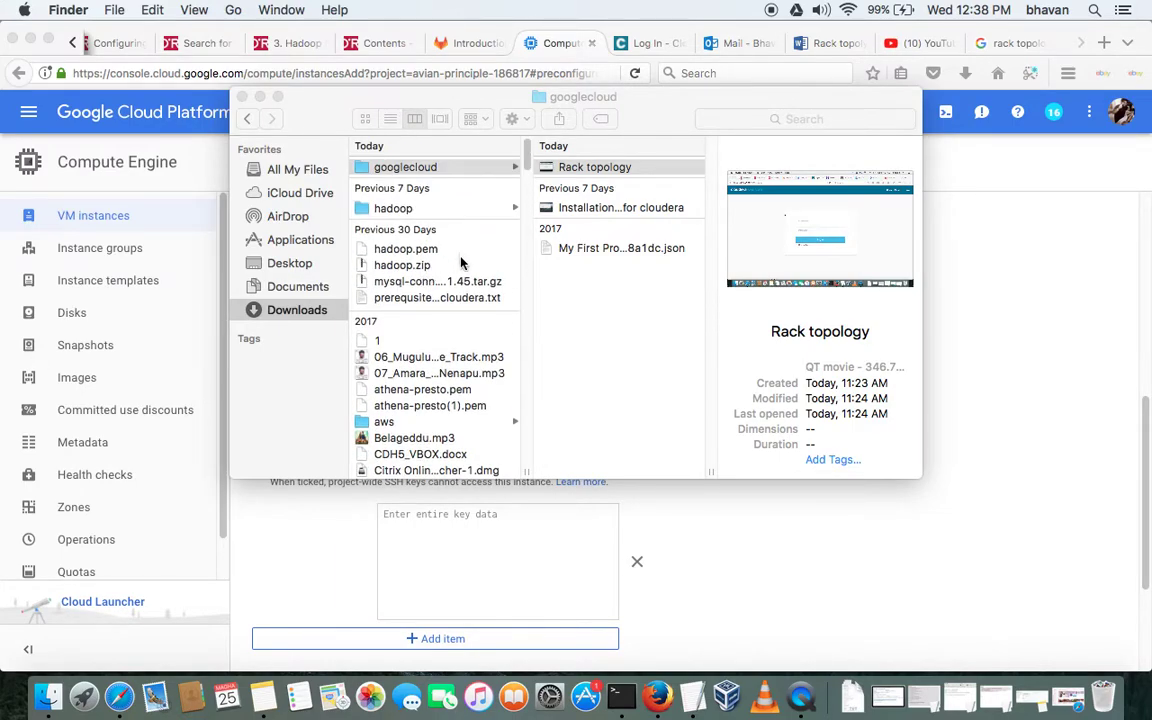
{"action": "left_click", "coordinate": [420, 212]}
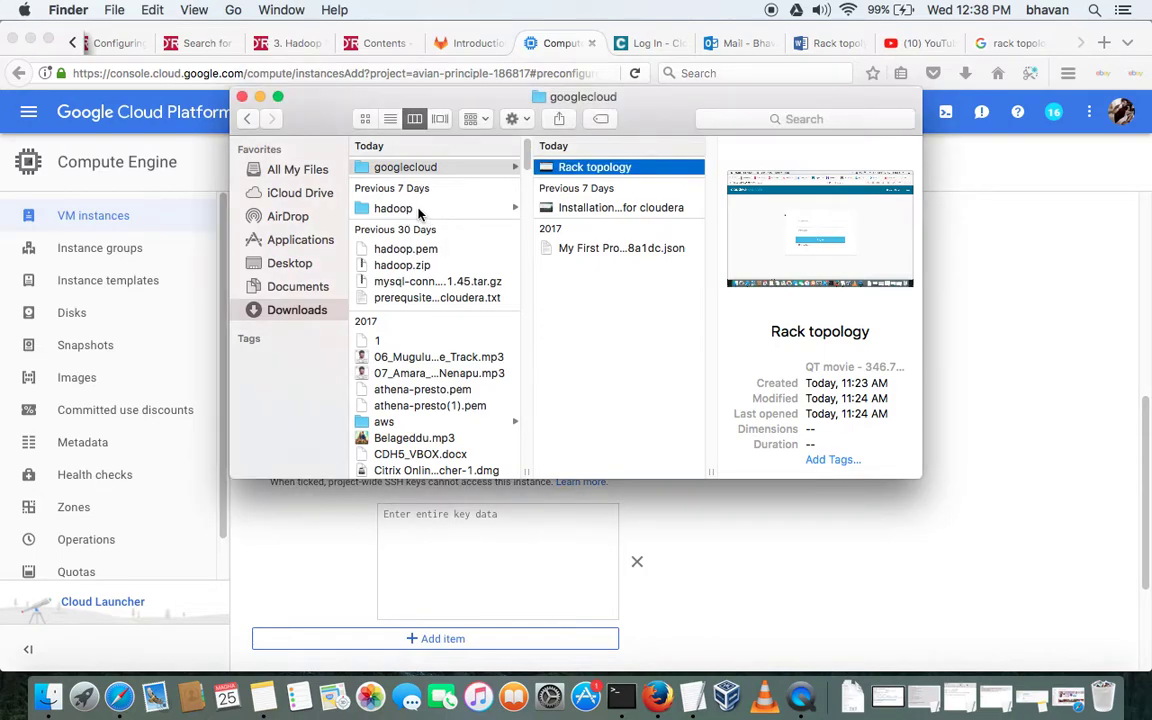
{"action": "left_click", "coordinate": [399, 210]}
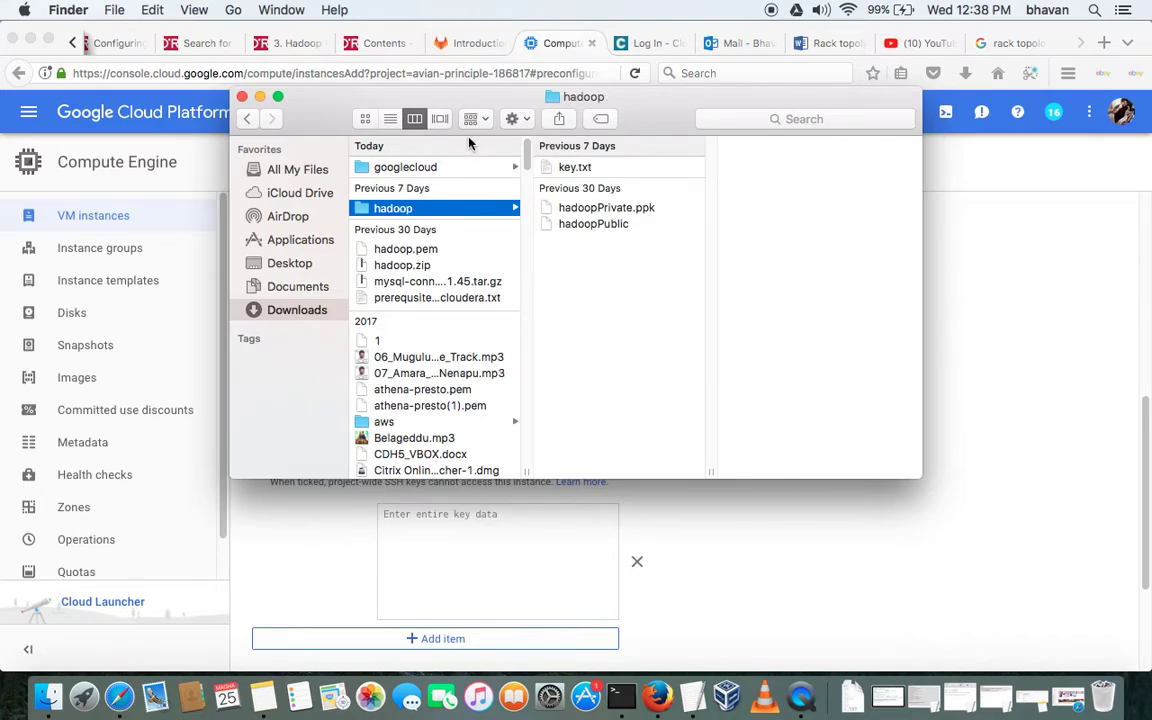
{"action": "left_click", "coordinate": [574, 168]}
{"action": "double_click", "coordinate": [574, 168]}
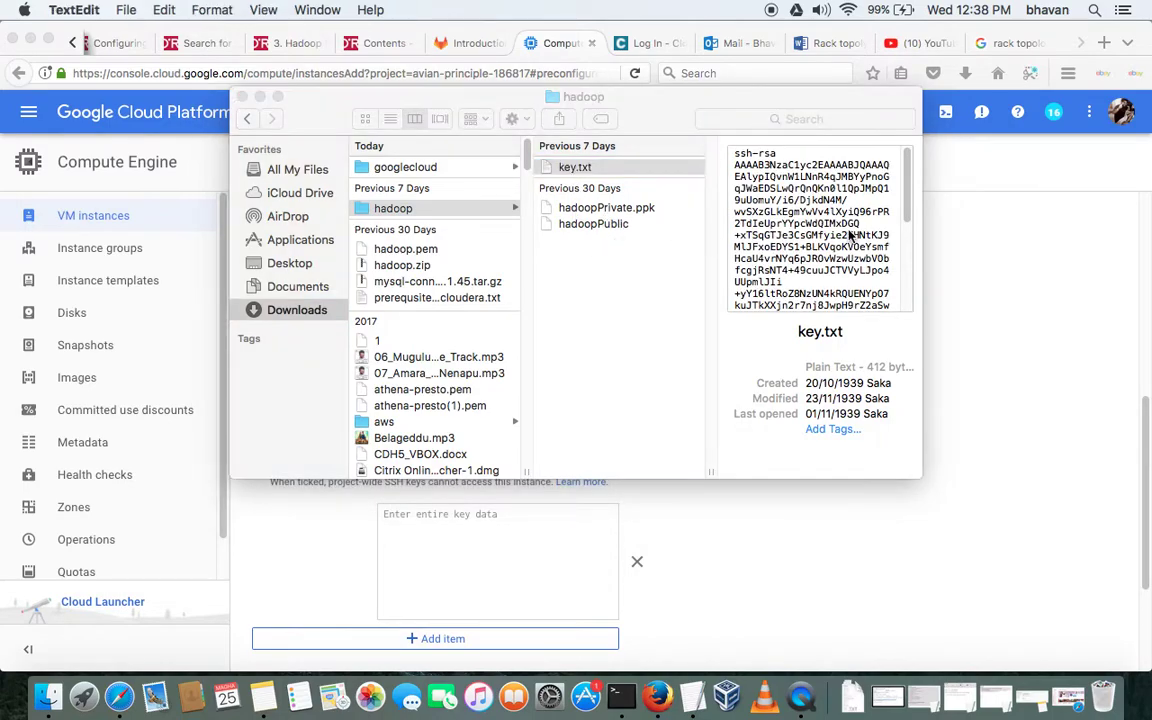
{"action": "left_click", "coordinate": [840, 238]}
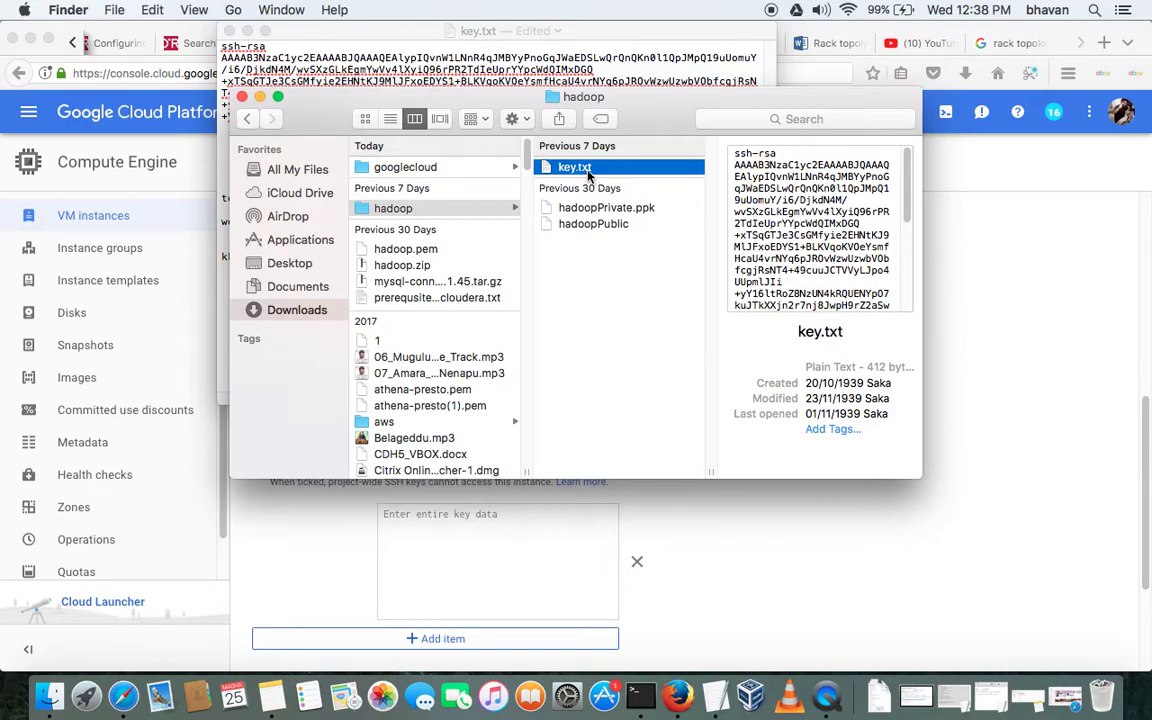
{"action": "left_click", "coordinate": [528, 47]}
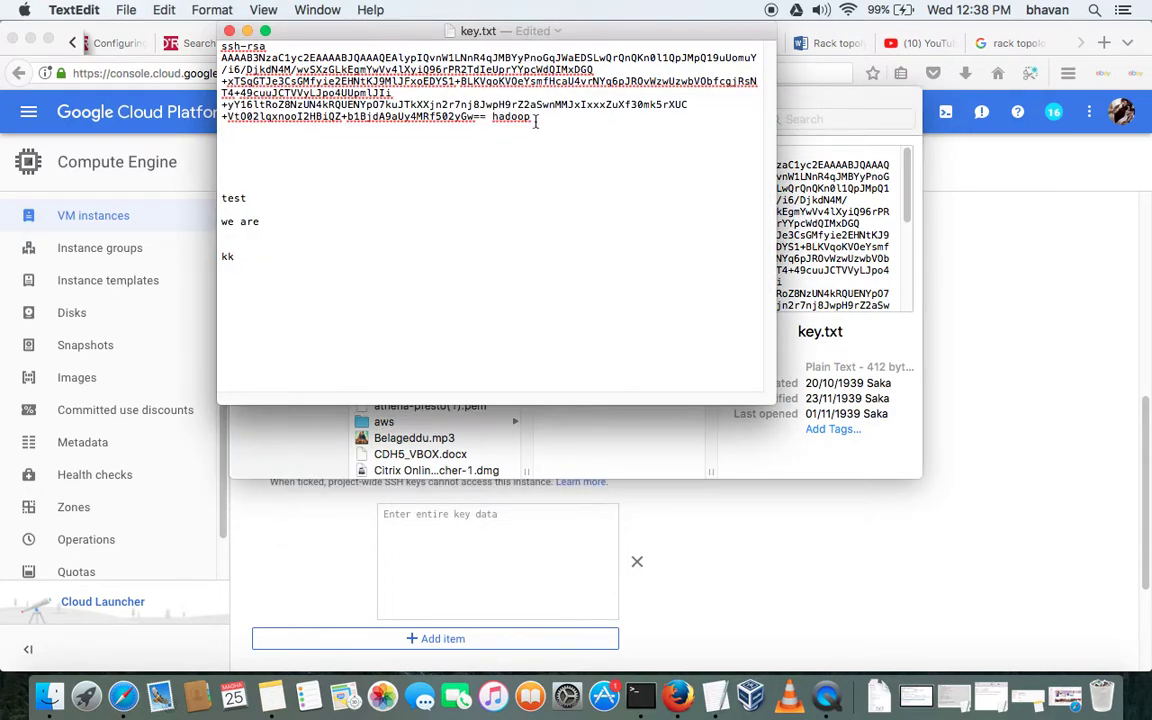
- Copy the ssh-rsa public key from key.txt into the instance's SSH key data in Firefox and create the instance
{"action": "left_click_drag", "start_coordinate": [535, 116], "coordinate": [195, 37]}
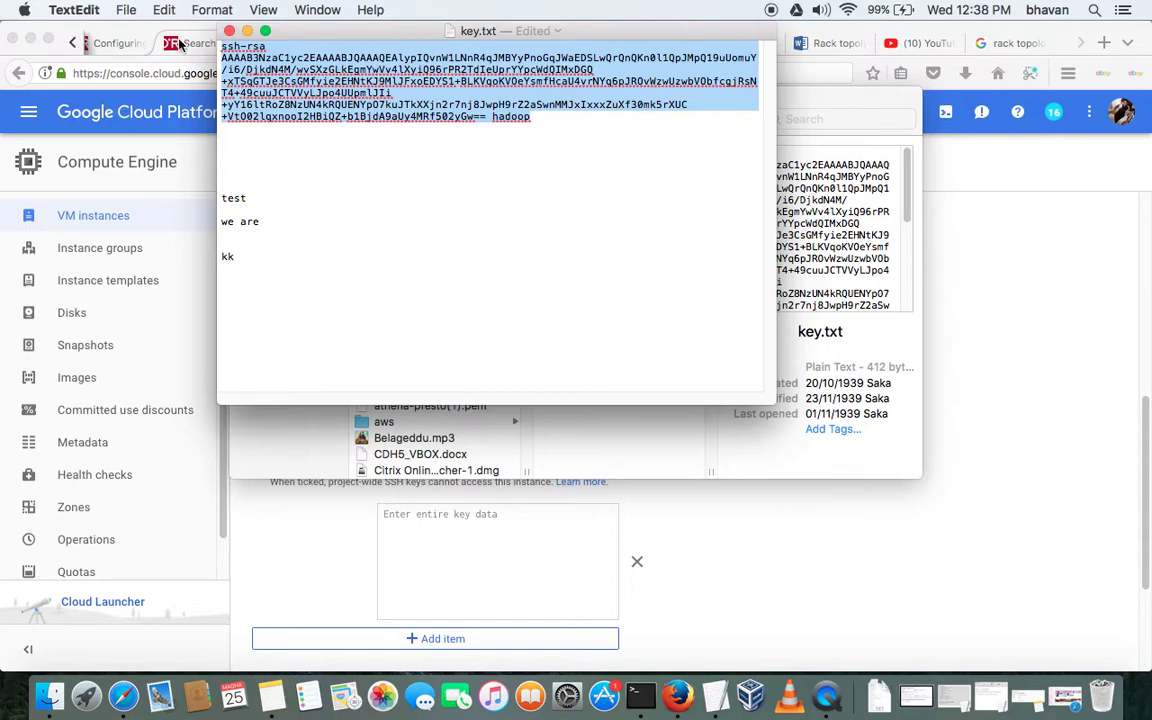
{"action": "left_click", "coordinate": [460, 542]}
{"action": "key", "text": "super+v"}
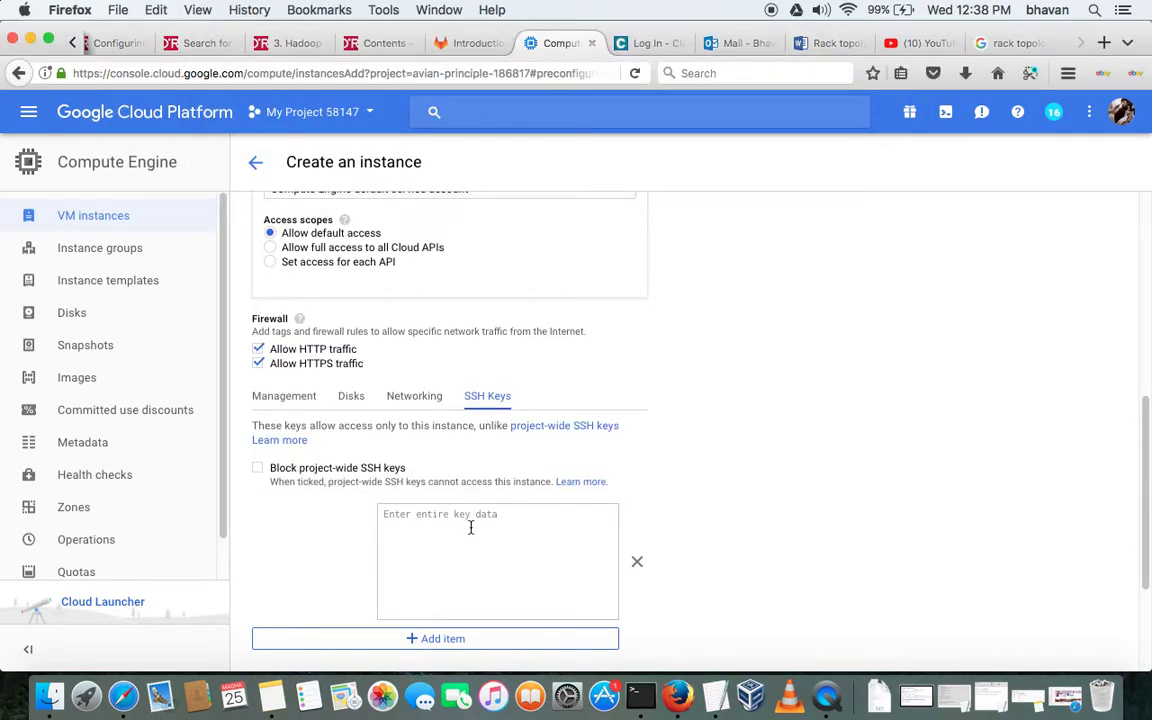
{"action": "left_click", "coordinate": [464, 528]}
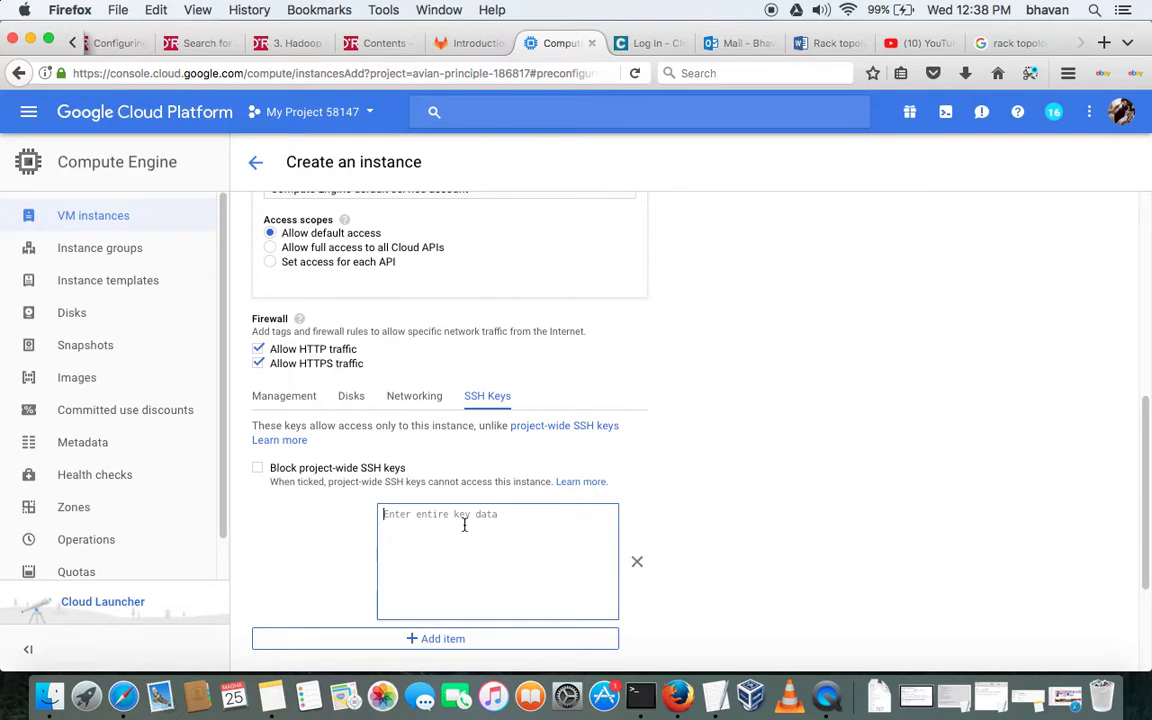
{"action": "key", "text": "super+v"}
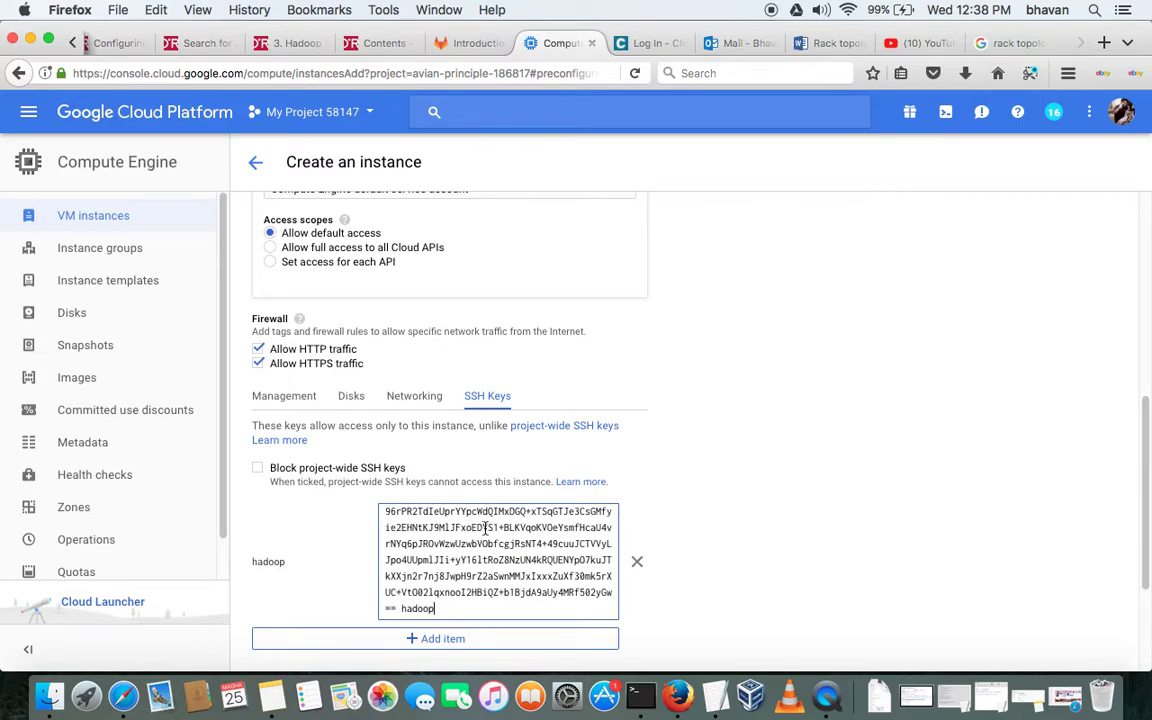
{"action": "scroll", "coordinate": [487, 531], "scroll_direction": "down", "scroll_amount": 4}
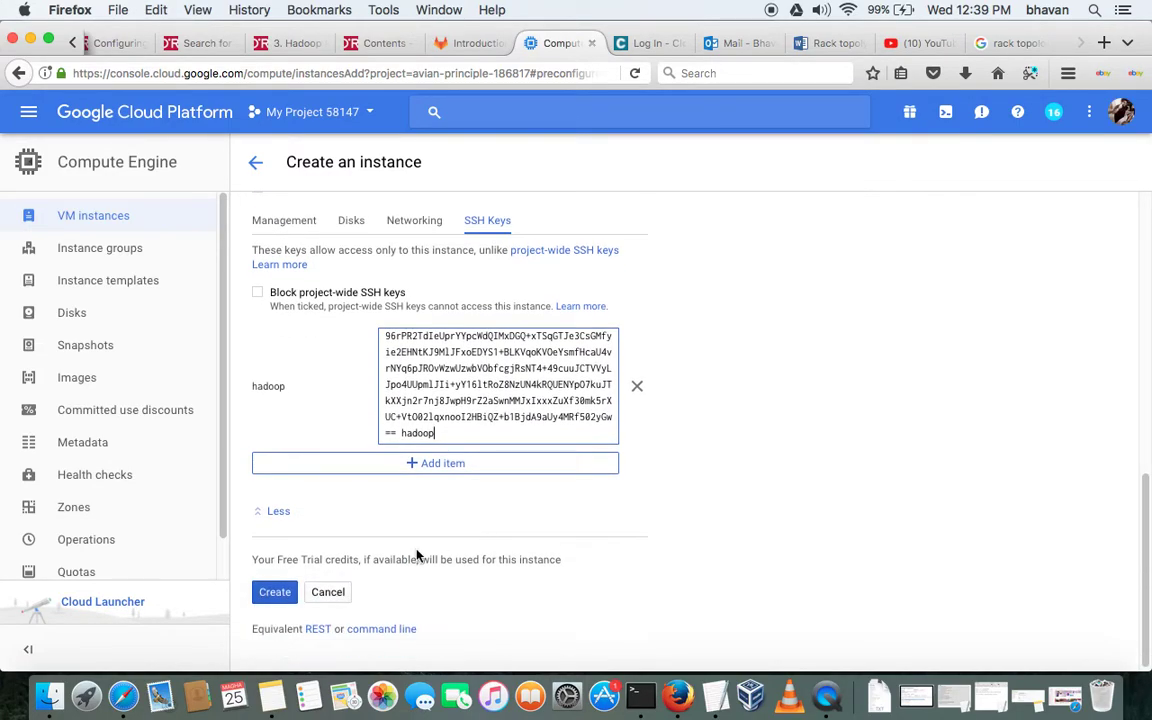
{"action": "left_click", "coordinate": [275, 592]}
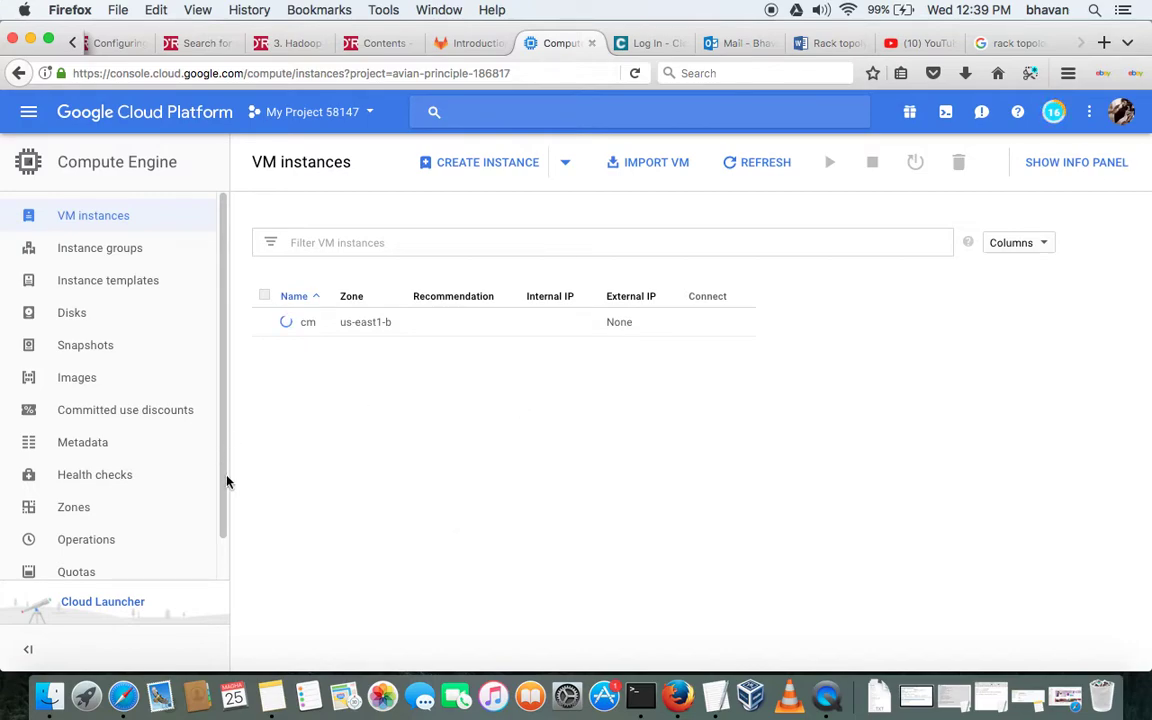
- Start creating another VM instance and replace its default name with master
{"action": "left_click", "coordinate": [474, 168]}
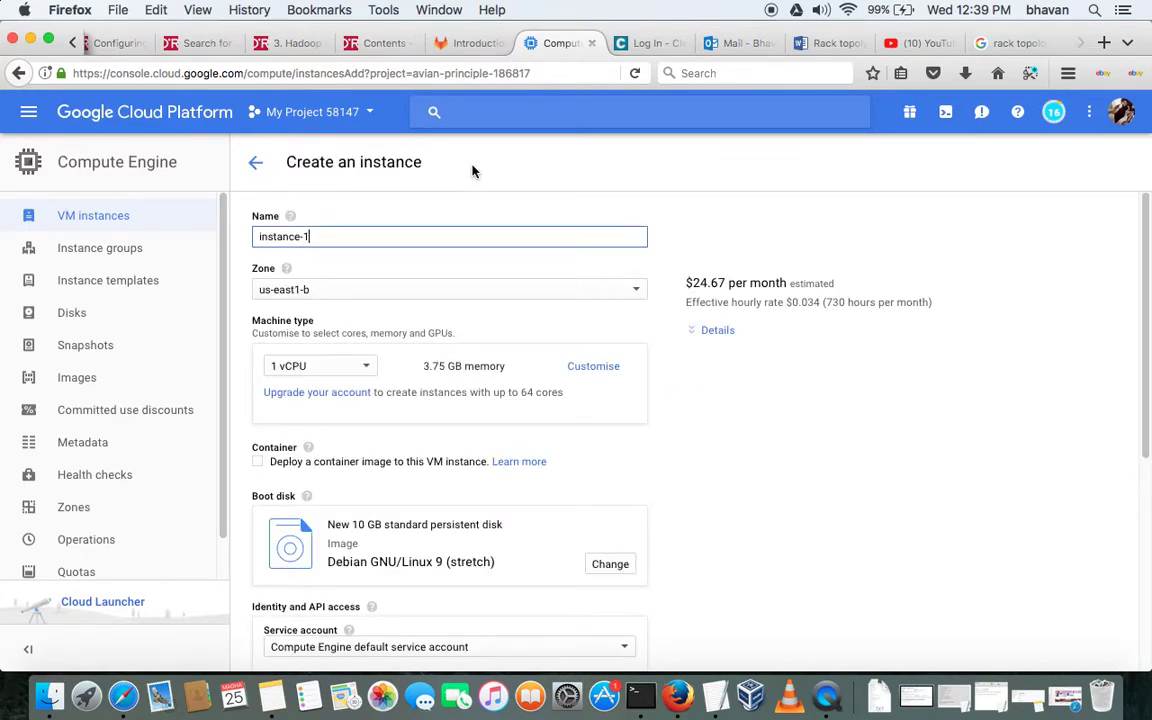
{"action": "key", "text": "BackSpace"}
{"action": "key", "text": "BackSpace"}
{"action": "key", "text": "BackSpace"}
{"action": "key", "text": "BackSpace"}
{"action": "key", "text": "BackSpace"}
{"action": "key", "text": "BackSpace"}
{"action": "key", "text": "BackSpace"}
{"action": "key", "text": "BackSpace"}
{"action": "key", "text": "BackSpace"}
{"action": "key", "text": "BackSpace"}
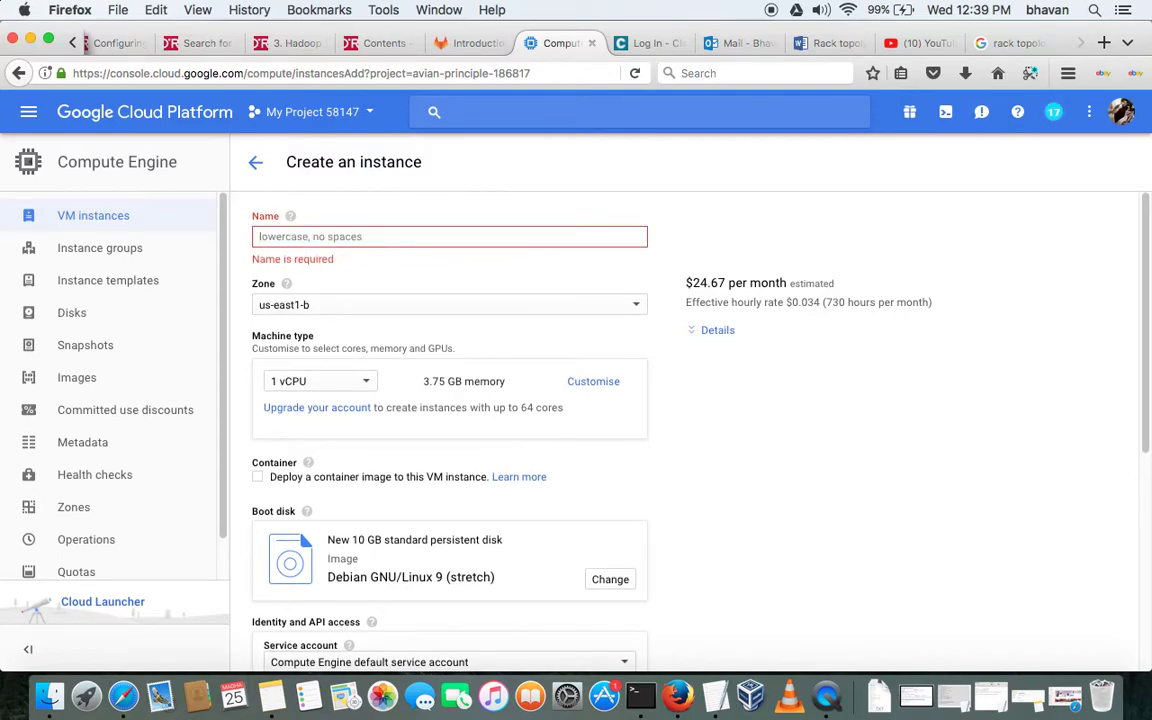
{"action": "type", "text": "masre"}
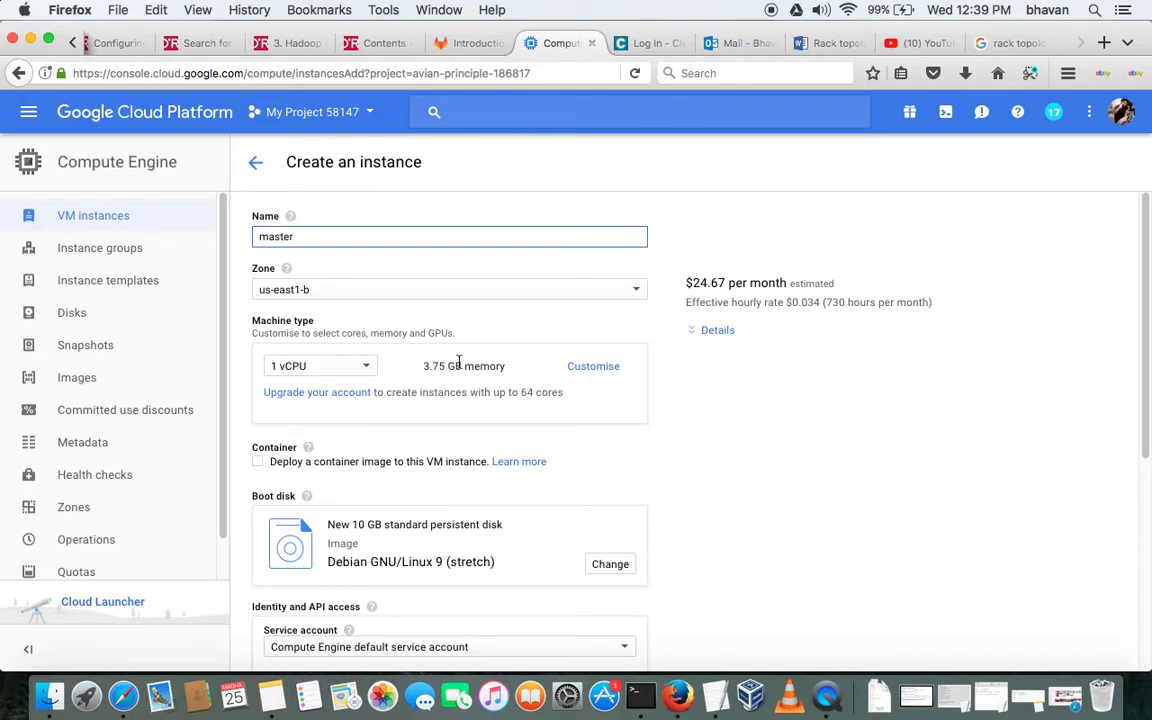
- Customise the master instance's machine type to 2 vCPUs and set its boot disk to a 50 GB CentOS 7 image
{"action": "left_click", "coordinate": [591, 373]}
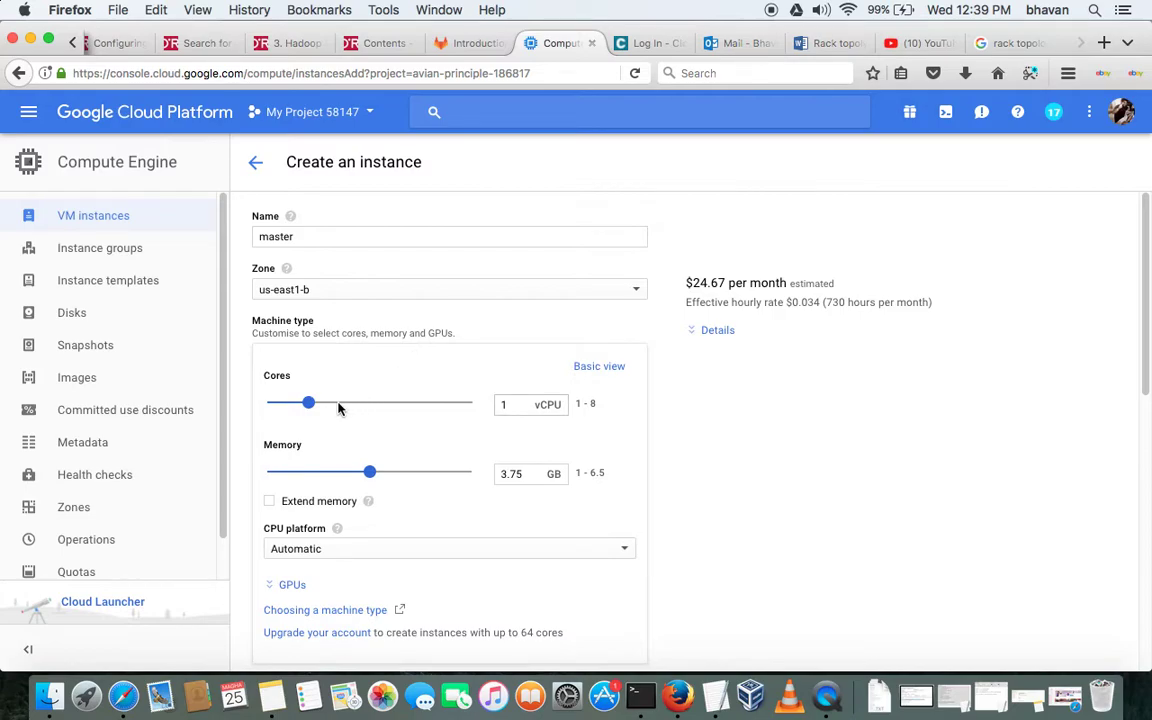
{"action": "left_click_drag", "start_coordinate": [338, 405], "coordinate": [347, 405]}
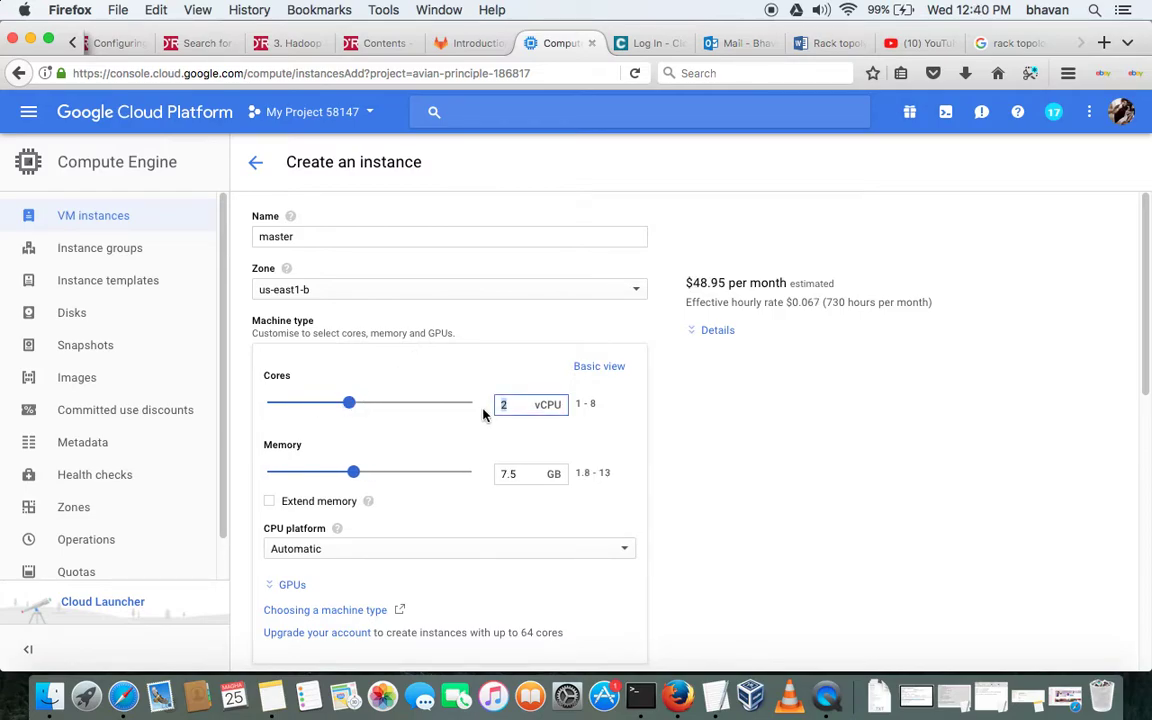
{"action": "scroll", "coordinate": [459, 483], "scroll_direction": "down", "scroll_amount": 8}
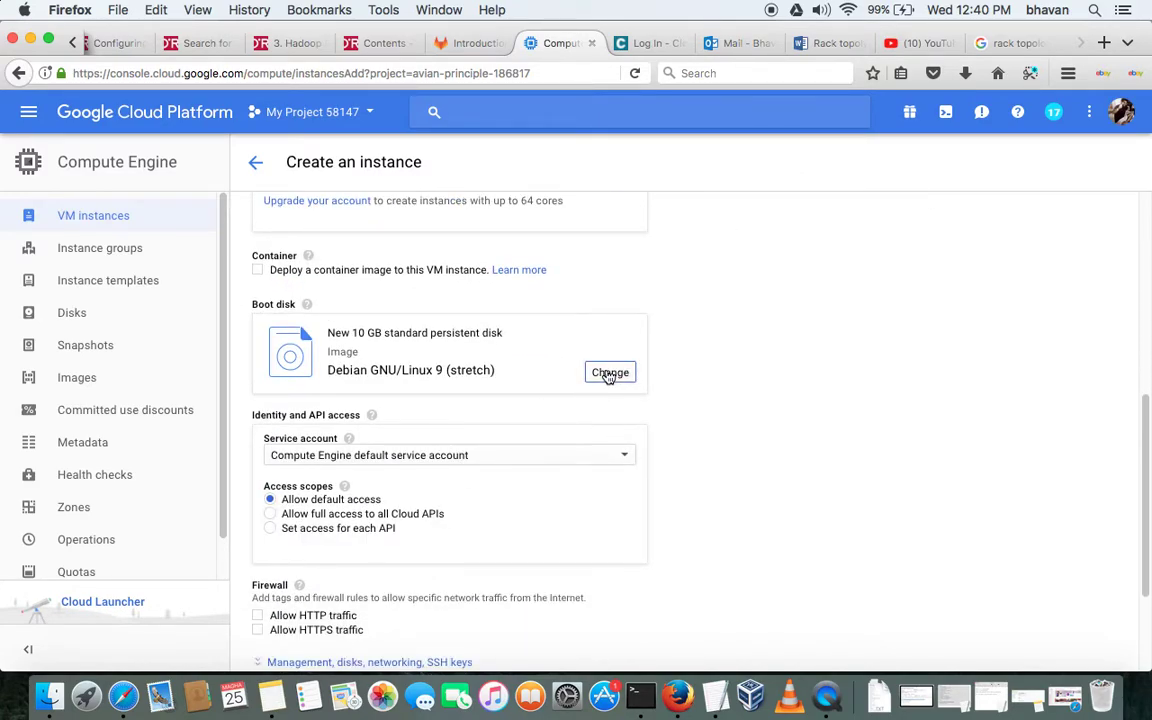
{"action": "left_click", "coordinate": [609, 375]}
{"action": "left_click", "coordinate": [330, 340]}
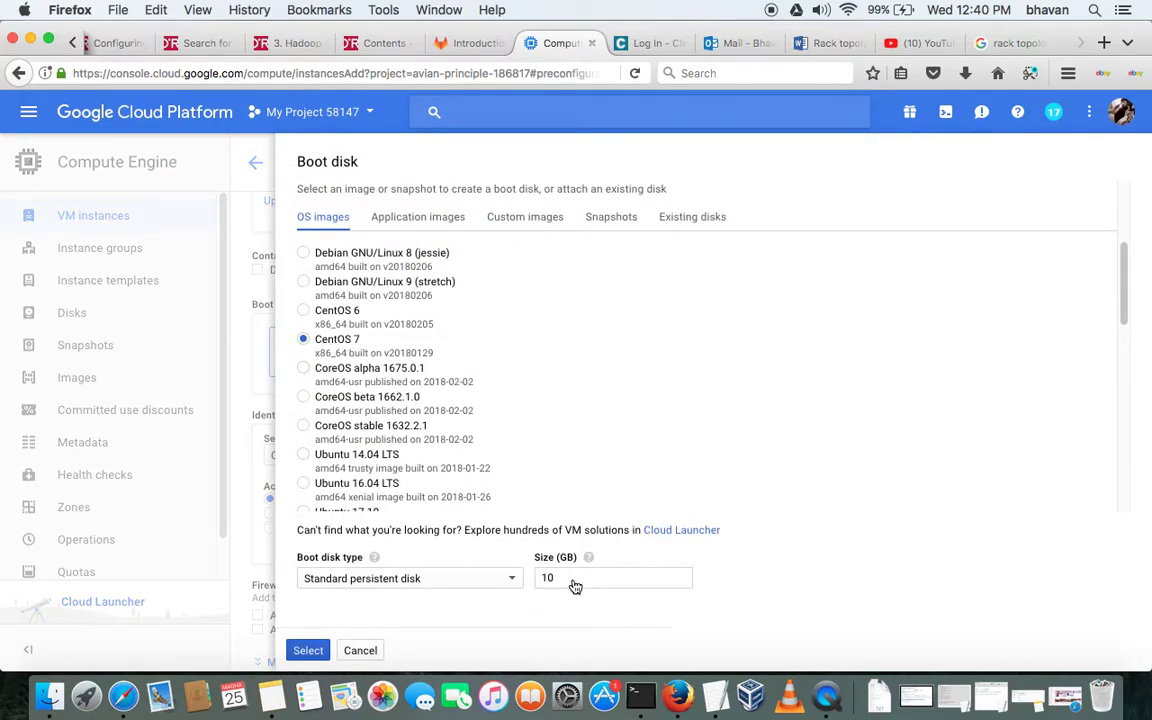
{"action": "left_click_drag", "start_coordinate": [568, 585], "coordinate": [505, 583]}
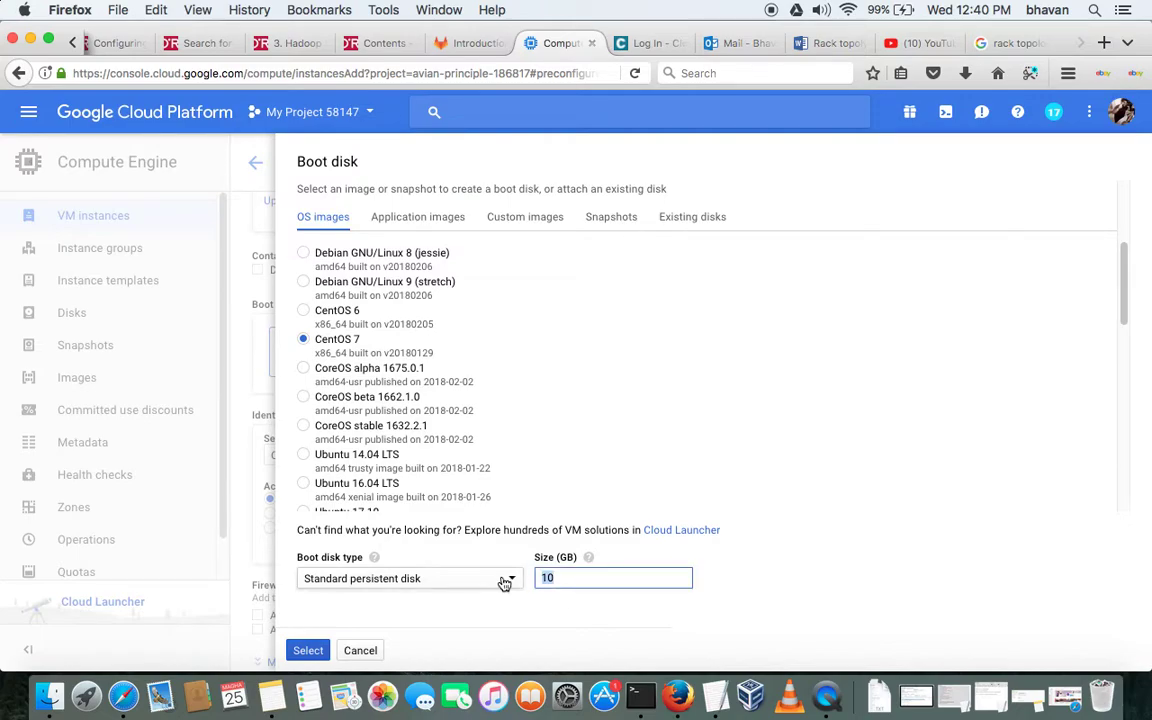
{"action": "type", "text": "5"}
{"action": "left_click", "coordinate": [308, 650]}
- Allow both HTTP and HTTPS traffic through the master instance's firewall
{"action": "scroll", "coordinate": [490, 495], "scroll_direction": "down", "scroll_amount": 2}
{"action": "left_click", "coordinate": [314, 535]}
{"action": "left_click", "coordinate": [305, 550]}
- Paste the copied SSH public key into the master instance's SSH key data and create the instance
{"action": "left_click", "coordinate": [483, 581]}
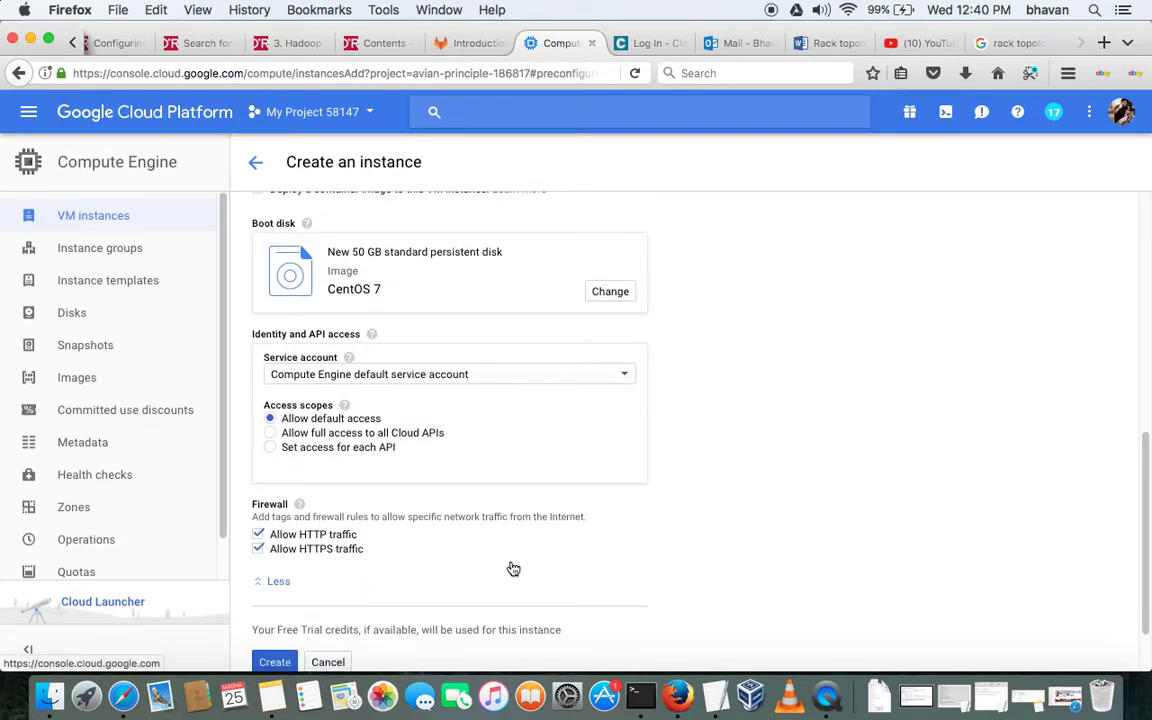
{"action": "scroll", "coordinate": [553, 530], "scroll_direction": "down", "scroll_amount": 3}
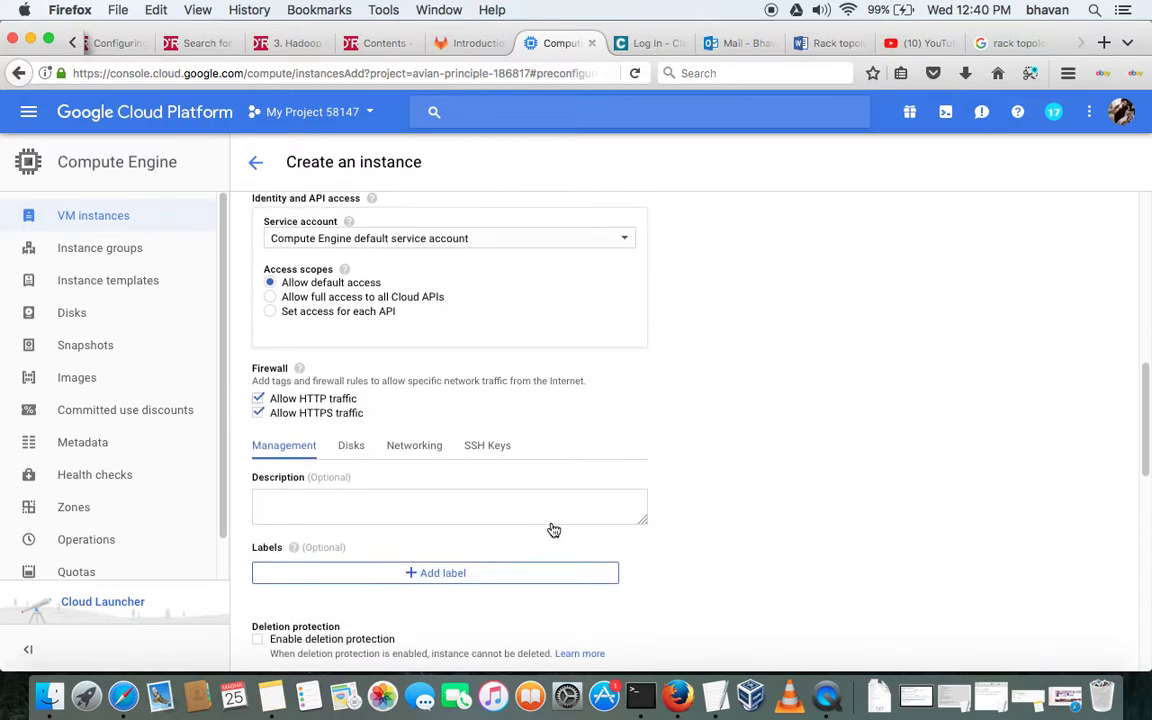
{"action": "left_click", "coordinate": [490, 438]}
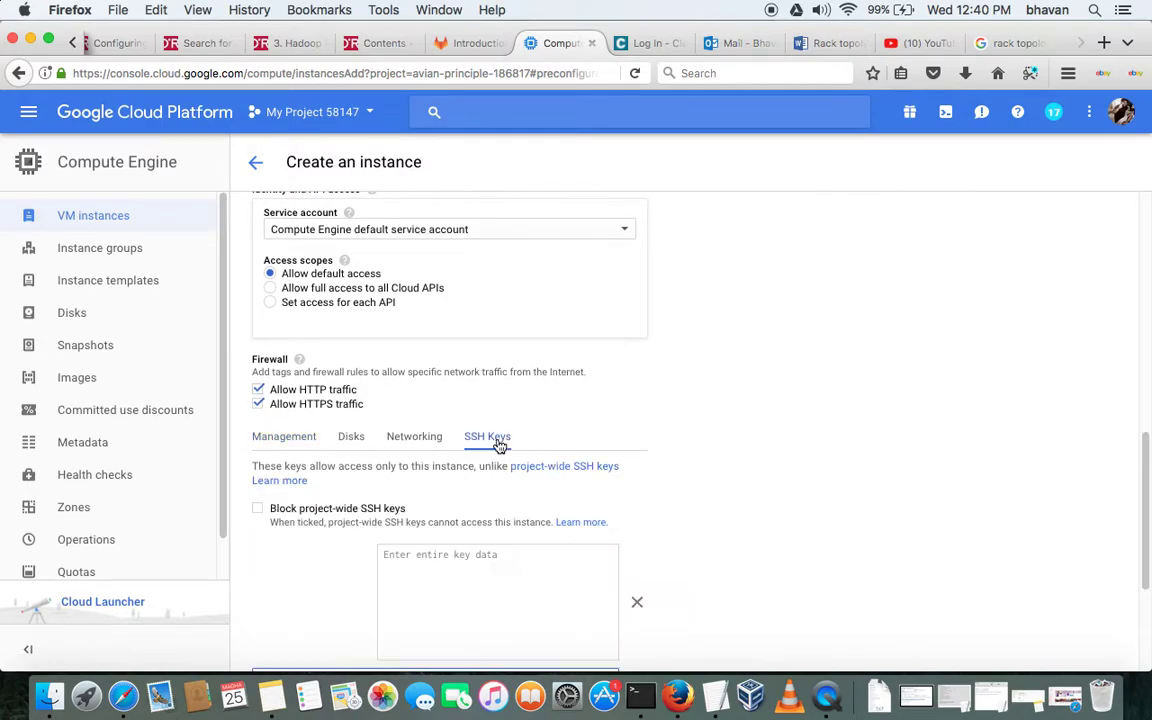
{"action": "right_click", "coordinate": [488, 577]}
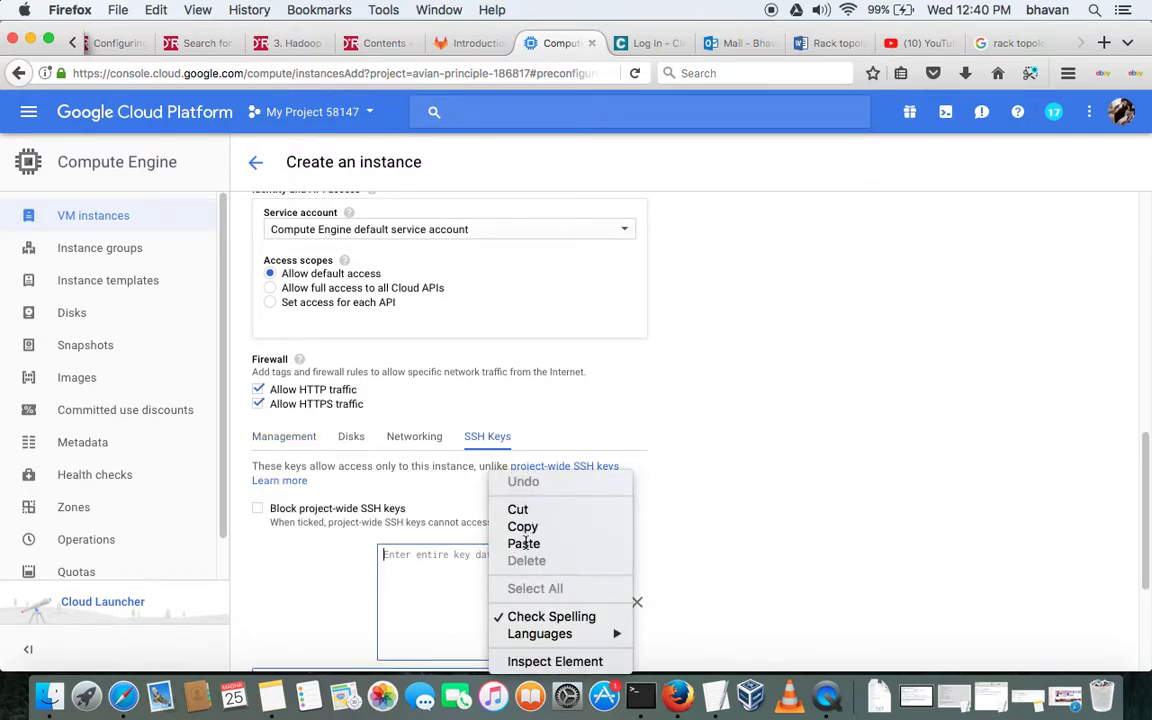
{"action": "left_click", "coordinate": [524, 543]}
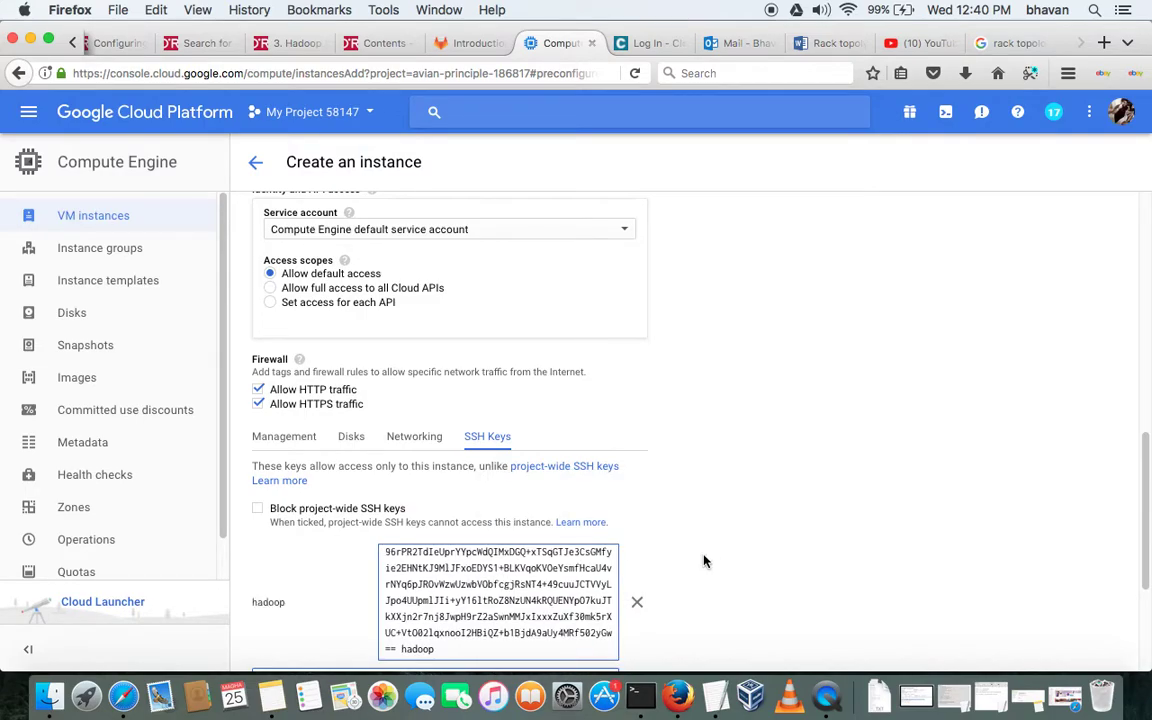
{"action": "scroll", "coordinate": [708, 556], "scroll_direction": "down", "scroll_amount": 5}
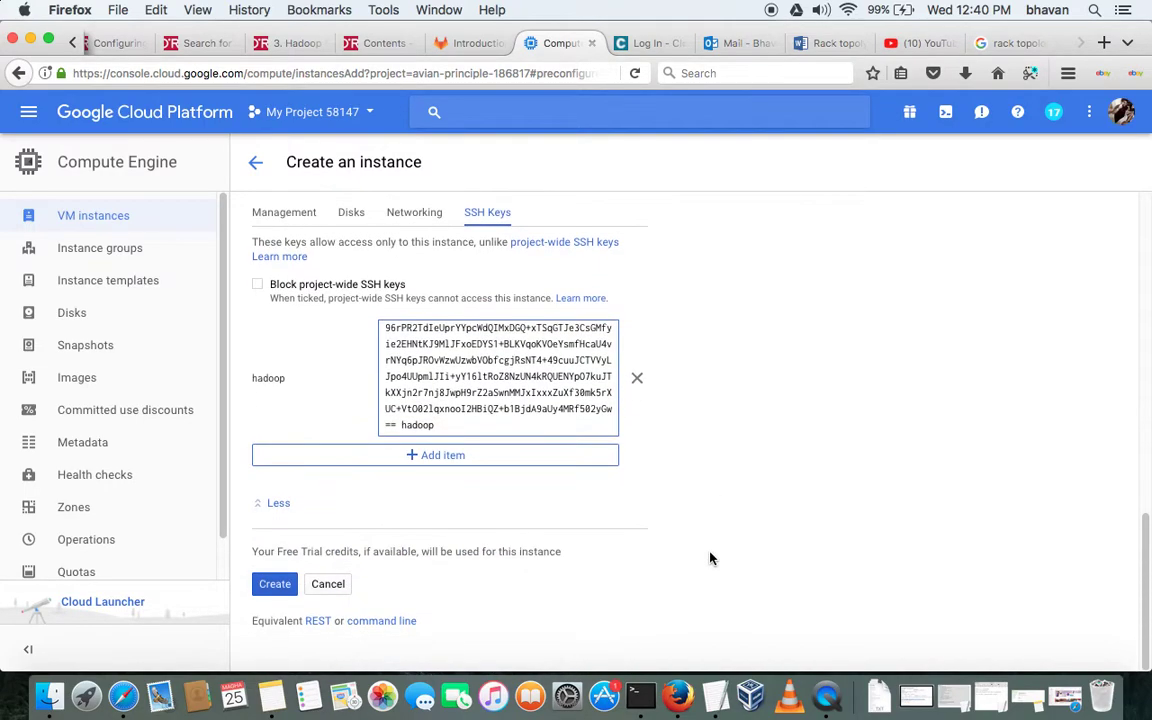
{"action": "left_click", "coordinate": [275, 585]}
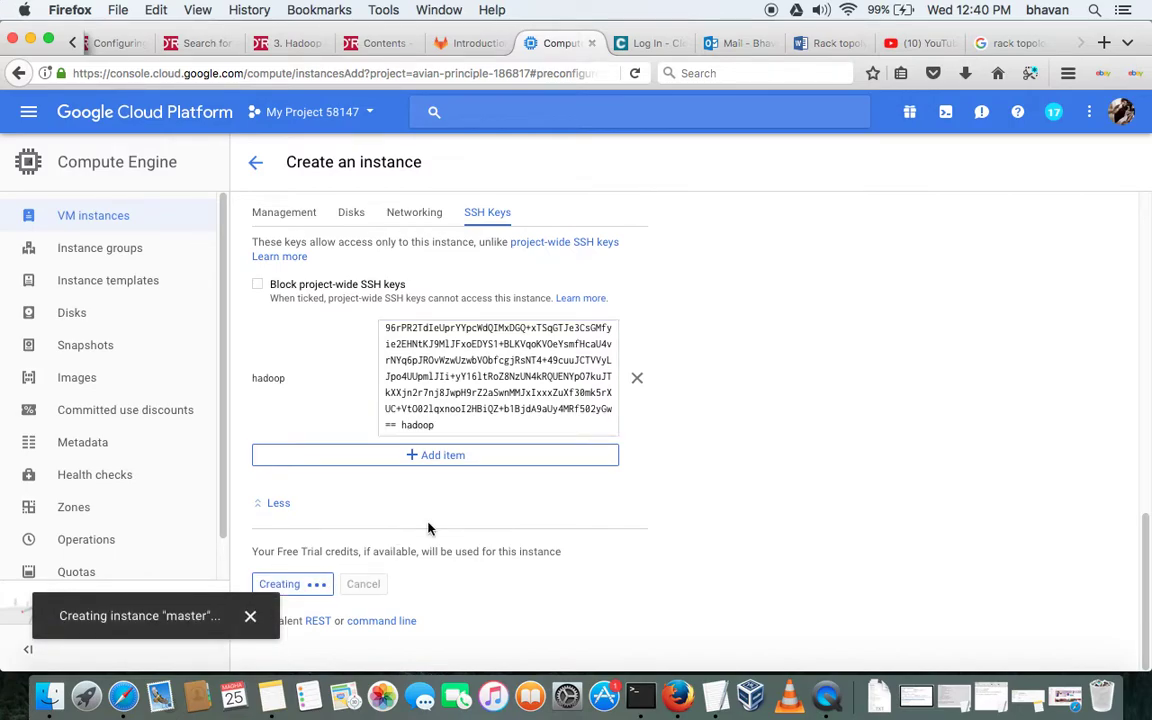
{"action": "scroll", "coordinate": [428, 528], "scroll_direction": "up", "scroll_amount": 10}
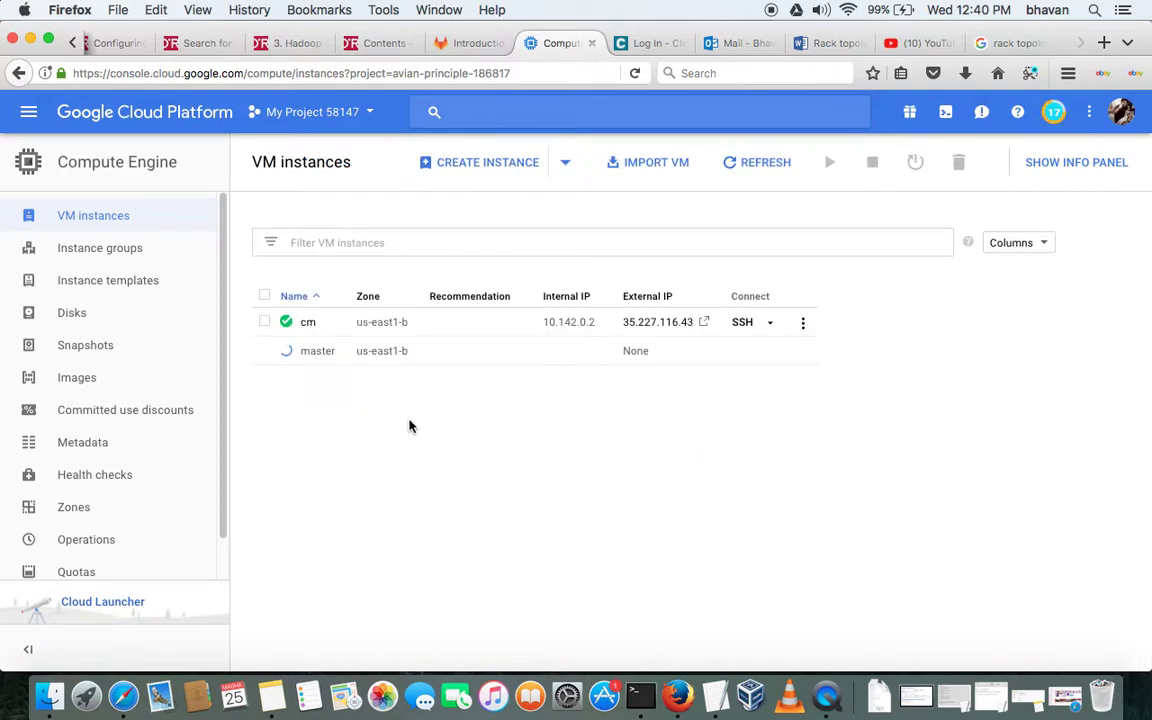
- Start creating another VM instance named edge in zone us-east1-c
{"action": "left_click", "coordinate": [480, 167]}
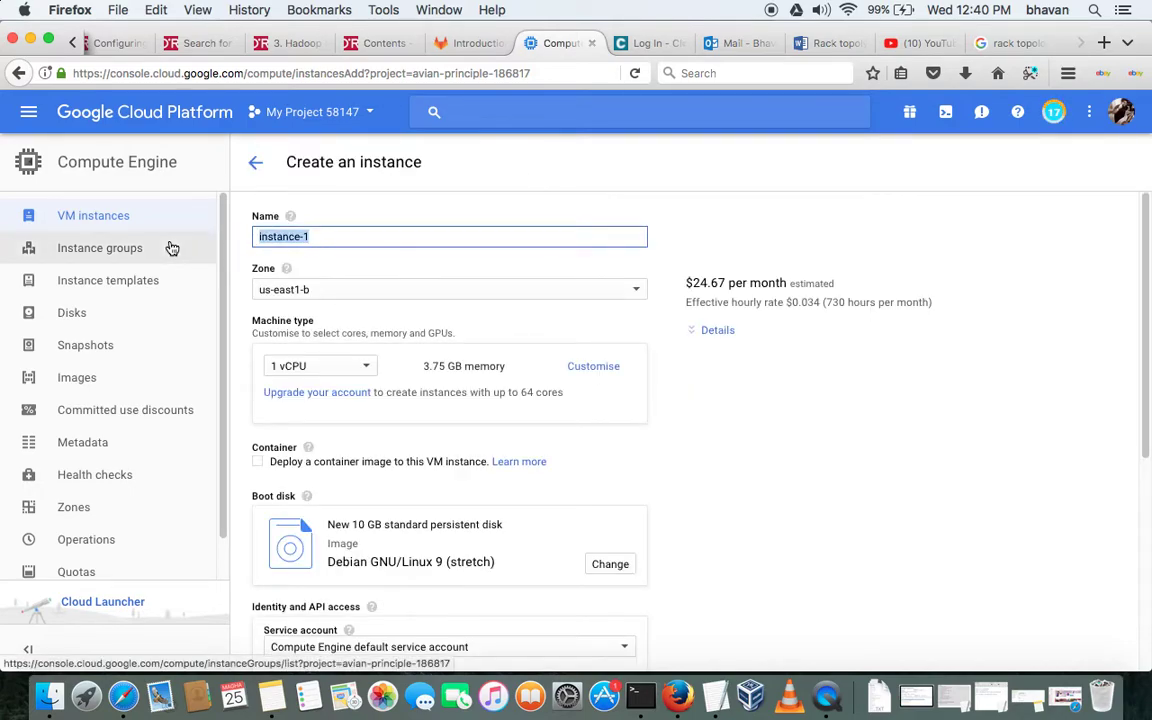
{"action": "type", "text": "edge"}
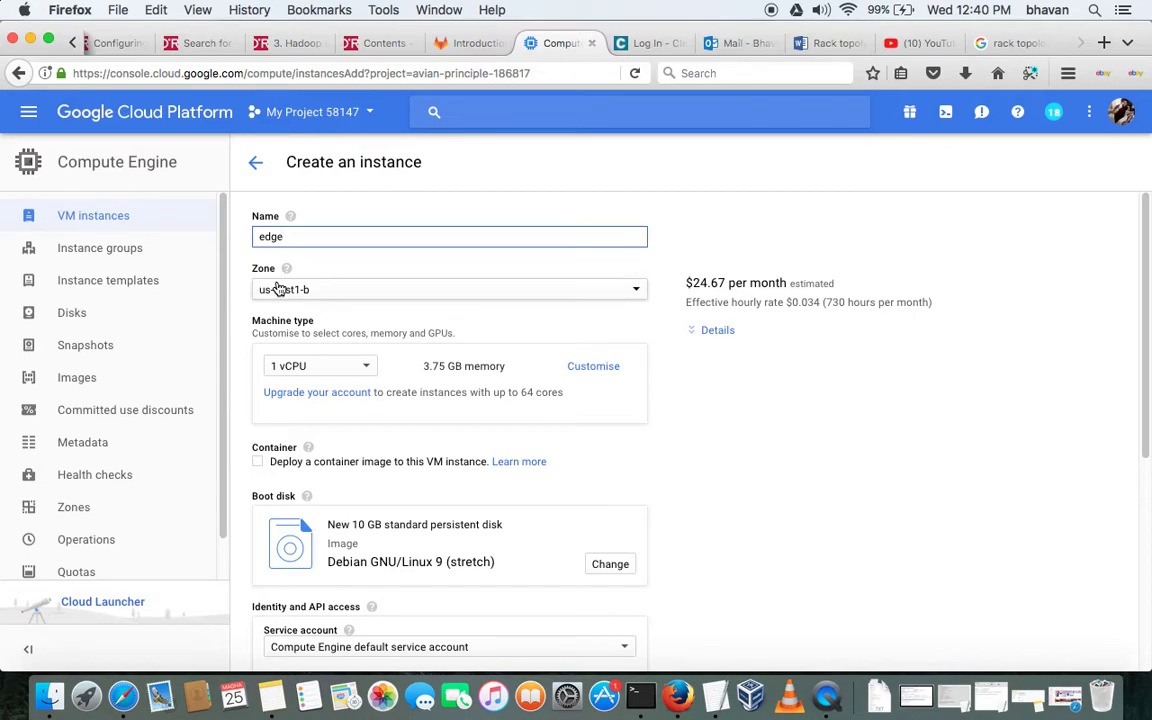
{"action": "left_click", "coordinate": [346, 291]}
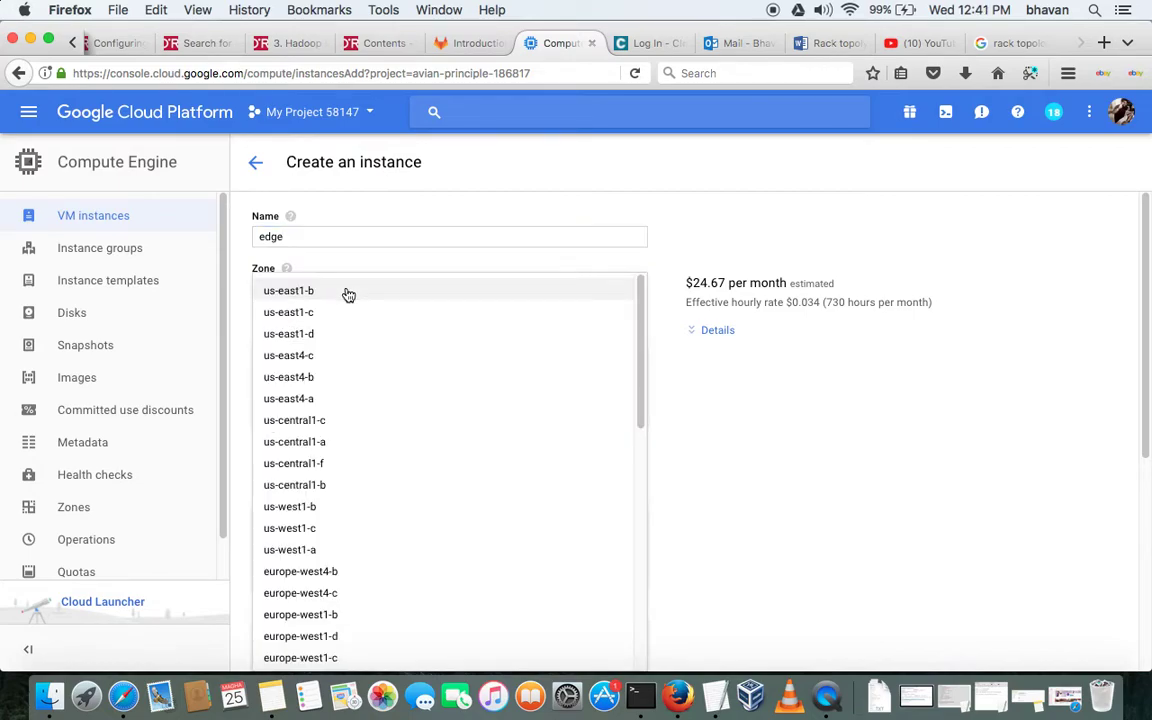
{"action": "left_click", "coordinate": [309, 313]}
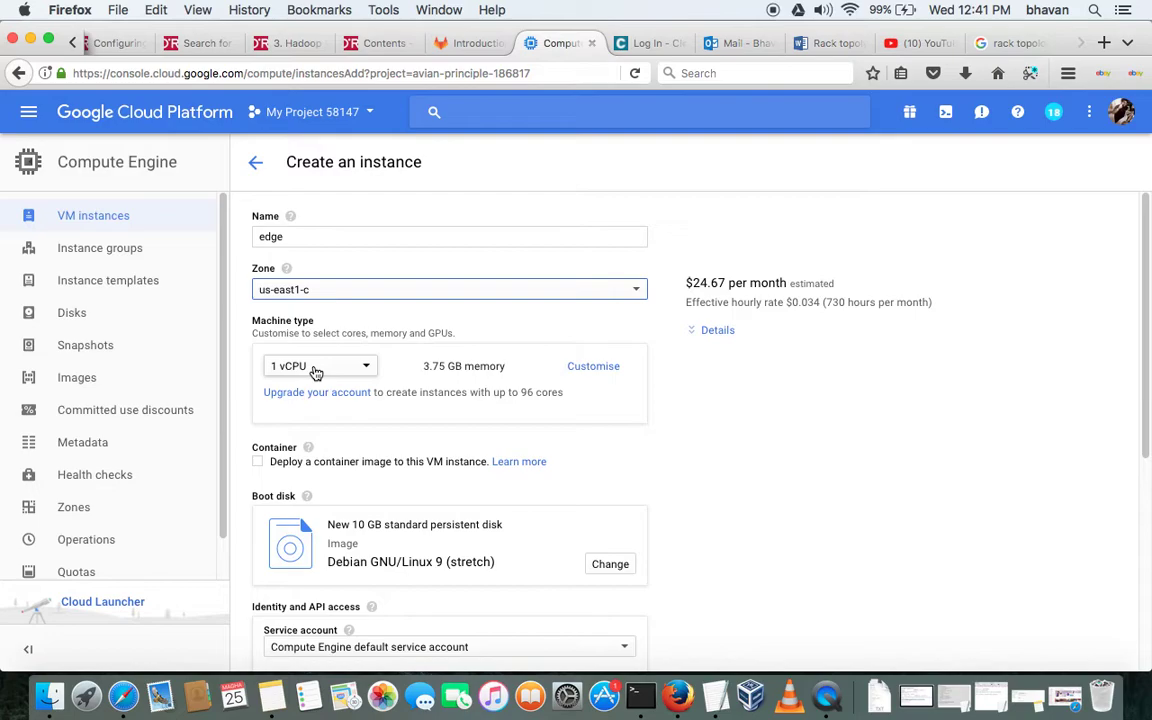
- Set the edge instance's boot disk to the CentOS 7 image with a size of 50 GB
{"action": "scroll", "coordinate": [316, 373], "scroll_direction": "down", "scroll_amount": 5}
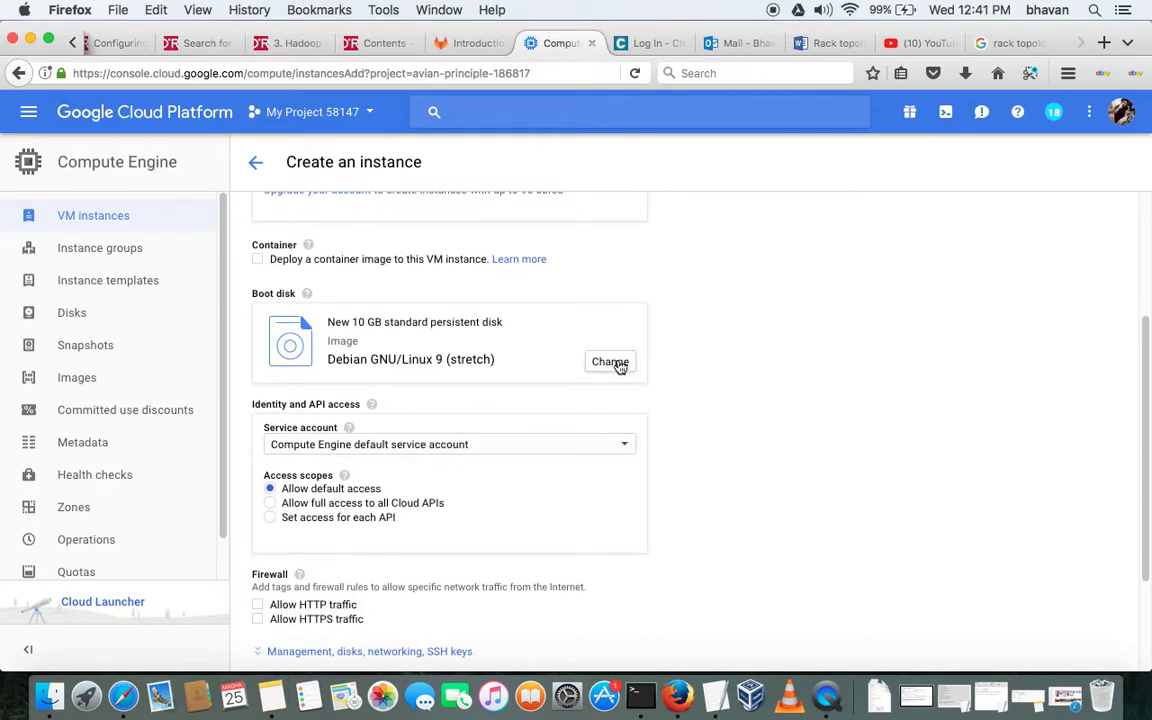
{"action": "left_click", "coordinate": [616, 369]}
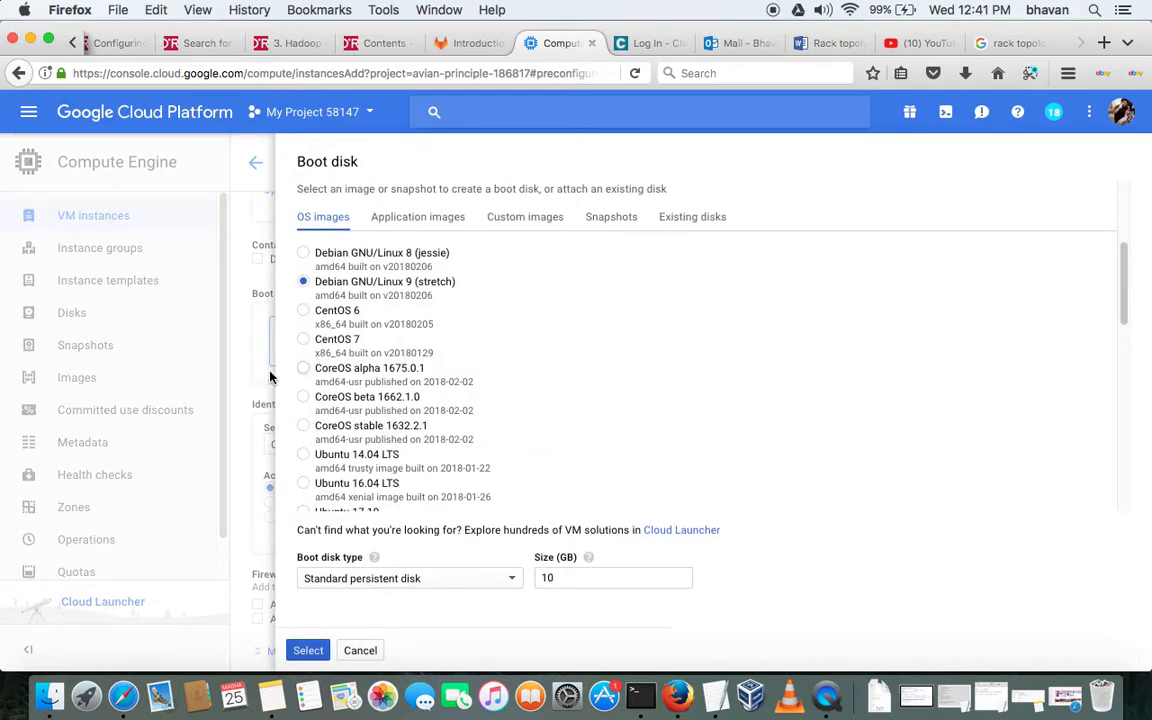
{"action": "left_click", "coordinate": [304, 343]}
{"action": "double_click", "coordinate": [562, 581]}
{"action": "scroll", "coordinate": [530, 577], "scroll_direction": "down", "scroll_amount": 5}
{"action": "type", "text": "50"}
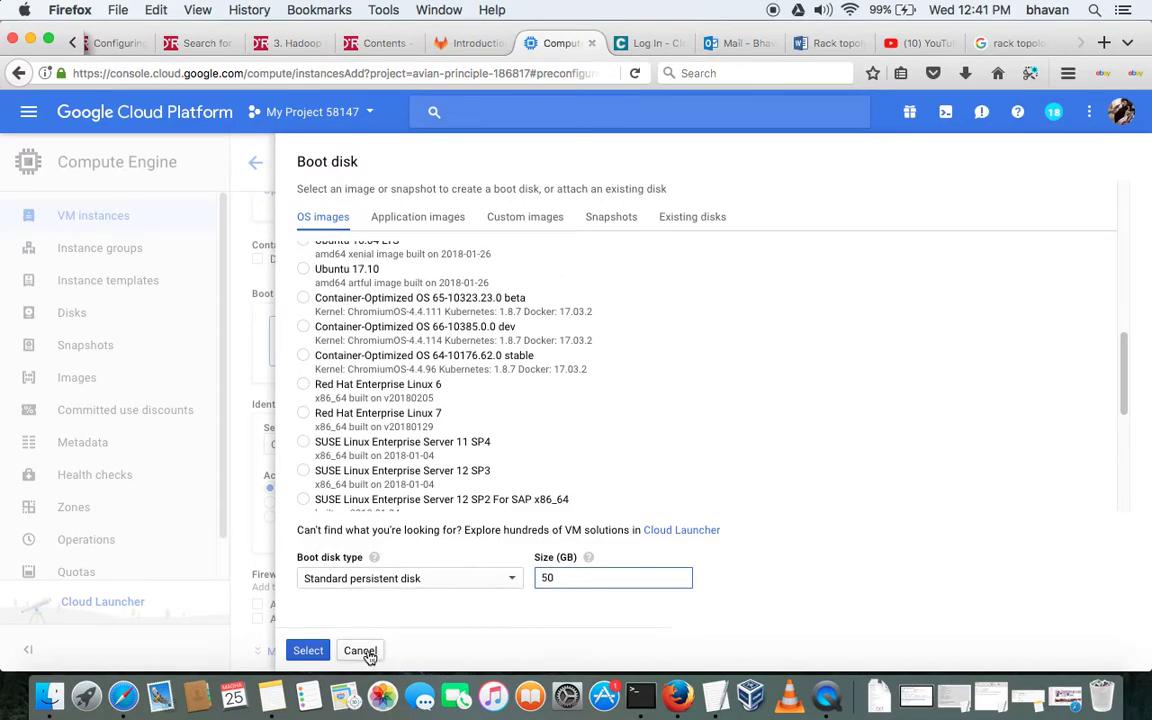
{"action": "left_click", "coordinate": [308, 650]}
- Allow both HTTP and HTTPS traffic through the edge instance's firewall
{"action": "scroll", "coordinate": [403, 535], "scroll_direction": "down", "scroll_amount": 3}
{"action": "left_click", "coordinate": [262, 456]}
{"action": "left_click", "coordinate": [262, 471]}
- Paste the copied SSH public key into the edge instance's SSH key data and create the instance
{"action": "left_click", "coordinate": [450, 506]}
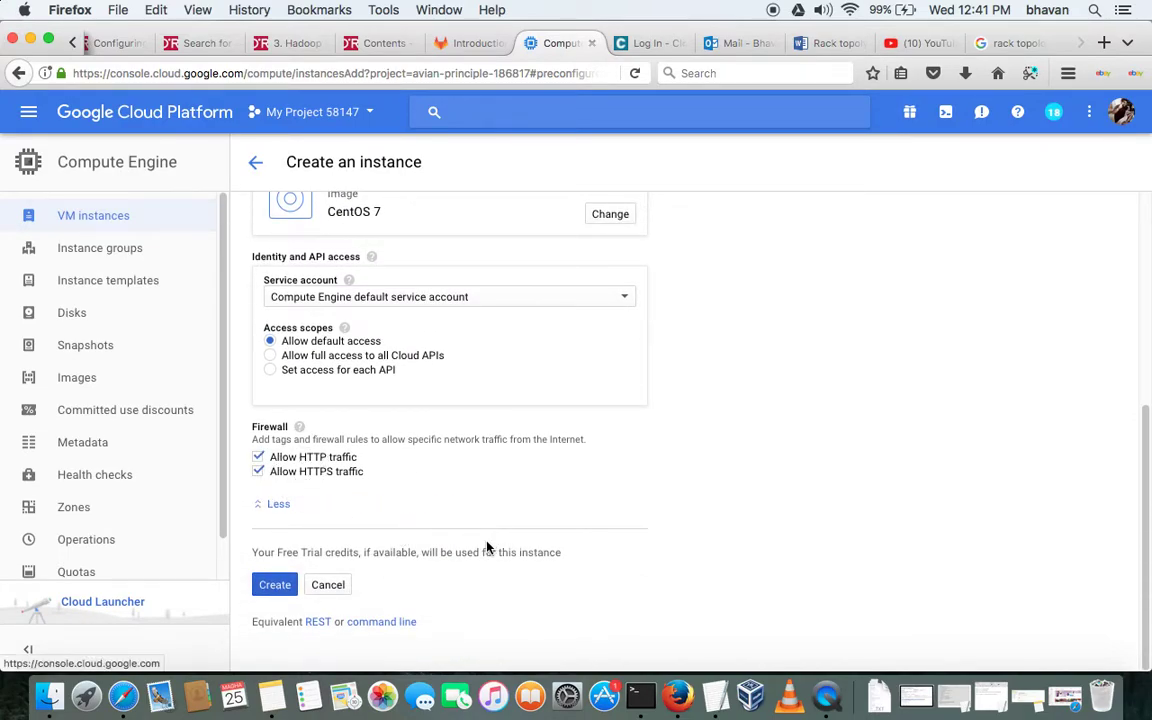
{"action": "scroll", "coordinate": [487, 548], "scroll_direction": "down", "scroll_amount": 4}
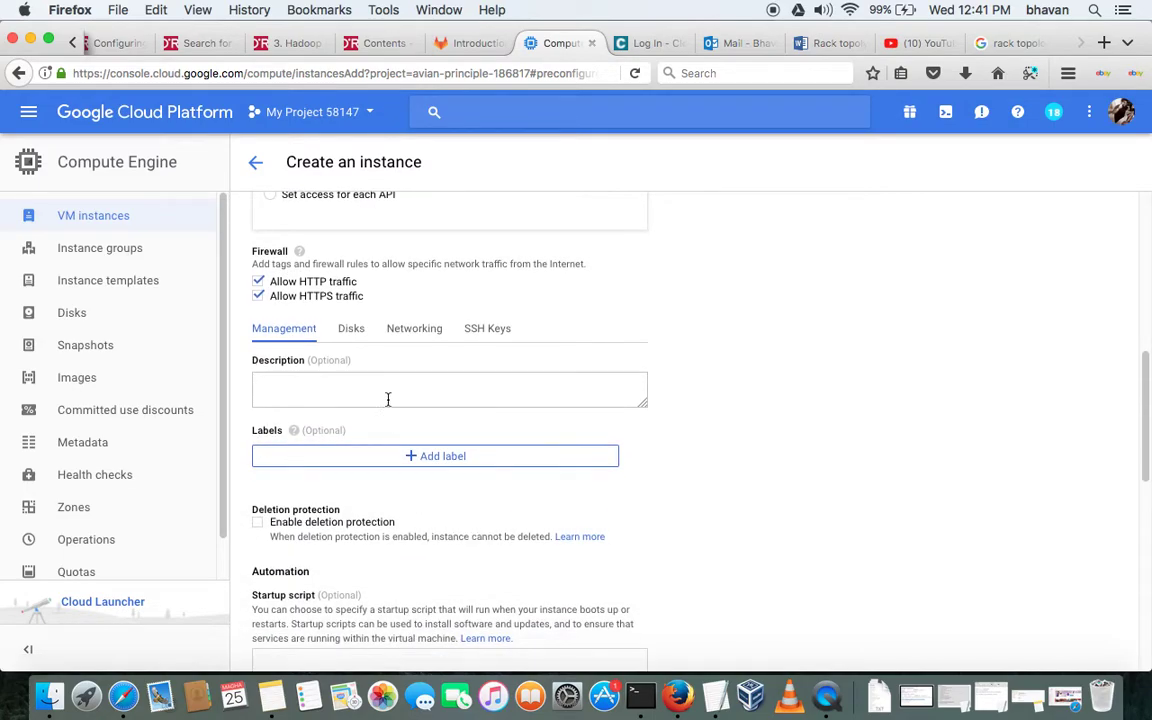
{"action": "scroll", "coordinate": [397, 512], "scroll_direction": "down", "scroll_amount": 3}
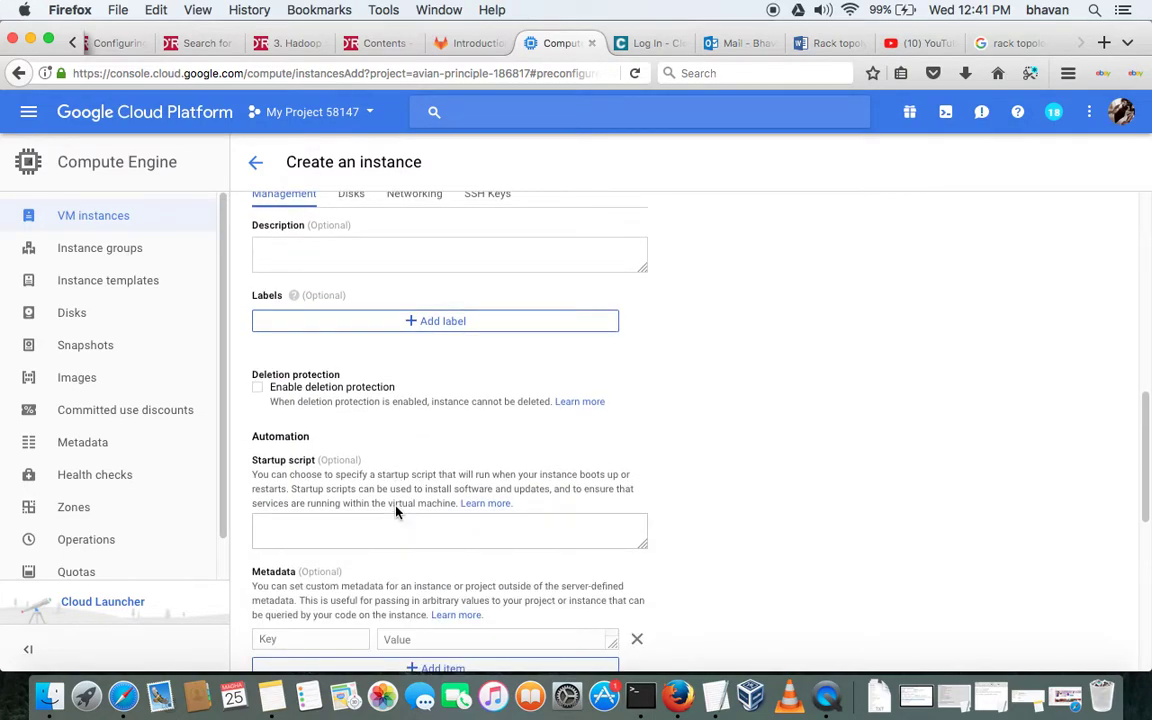
{"action": "scroll", "coordinate": [405, 535], "scroll_direction": "up", "scroll_amount": 4}
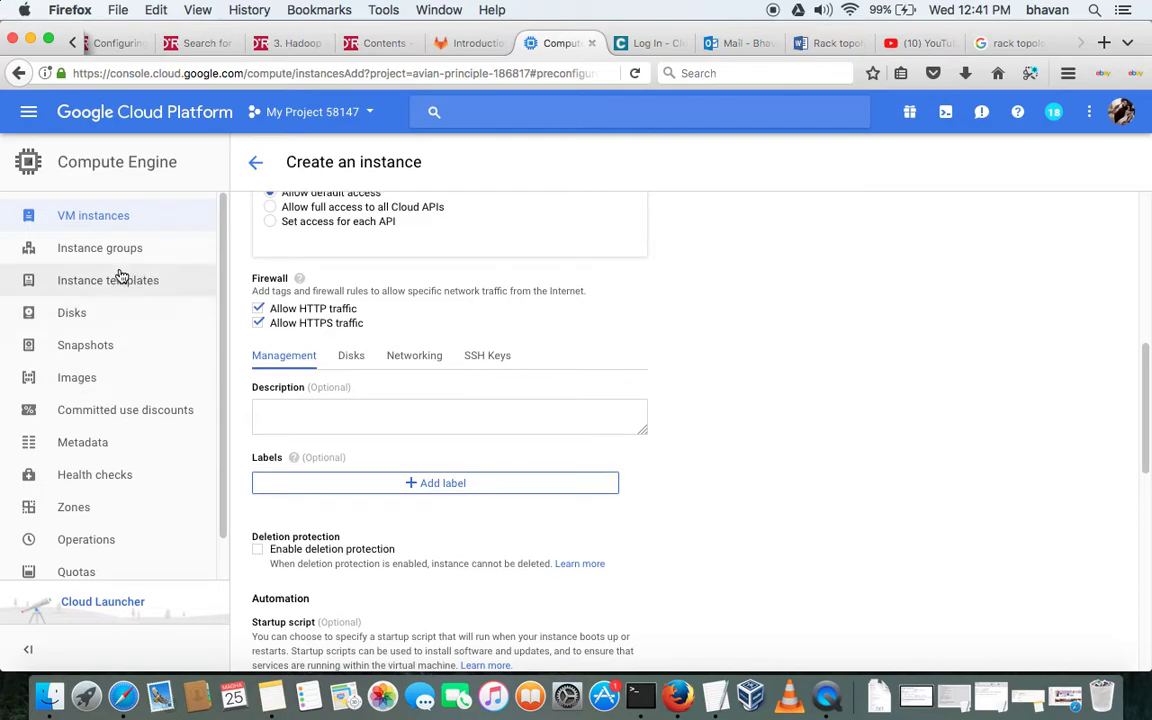
{"action": "left_click", "coordinate": [484, 362]}
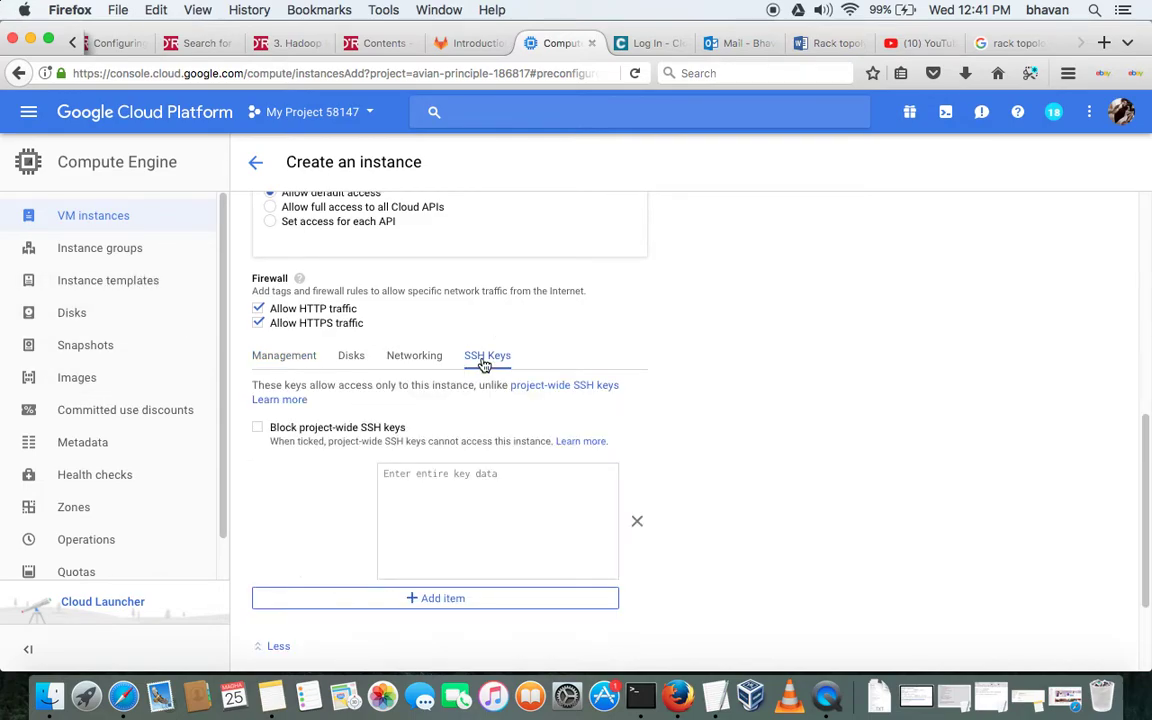
{"action": "left_click", "coordinate": [465, 493]}
{"action": "key", "text": "super+v"}
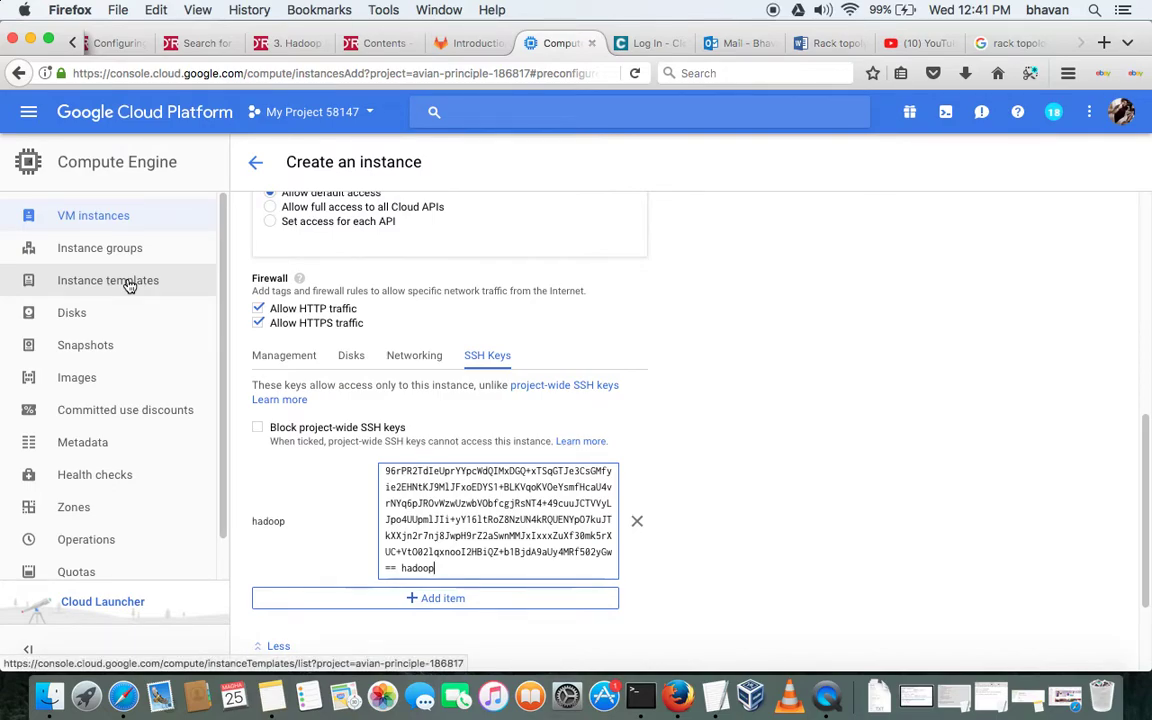
{"action": "scroll", "coordinate": [448, 450], "scroll_direction": "down", "scroll_amount": 1}
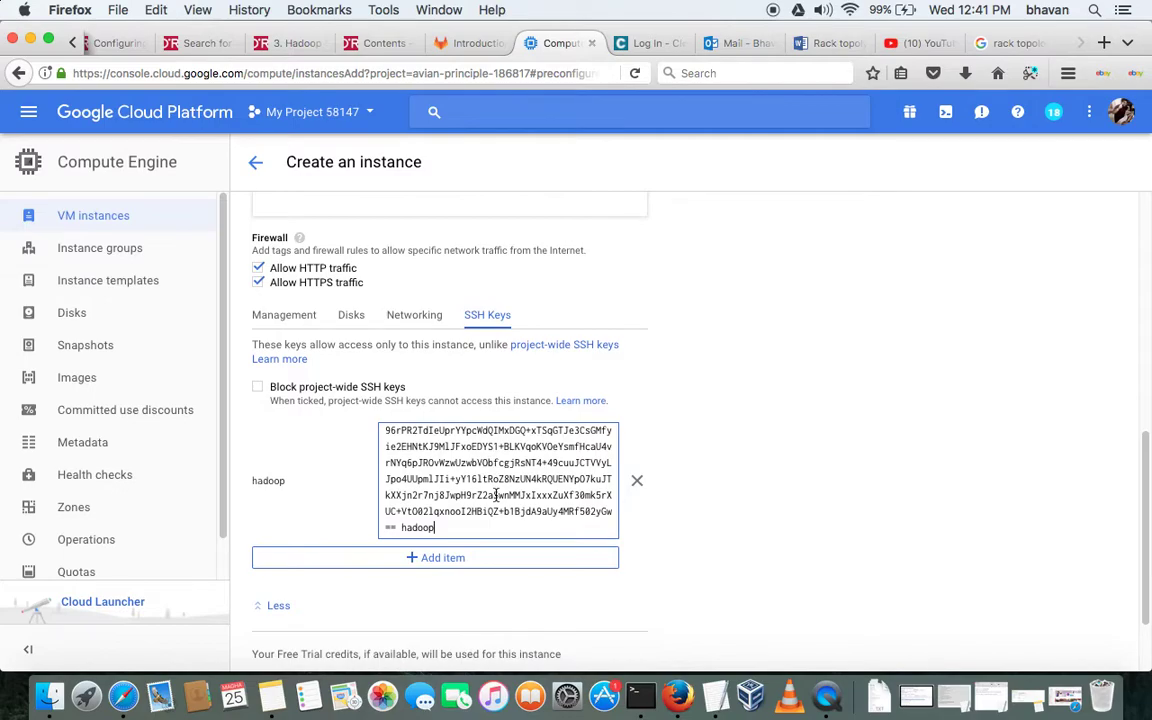
{"action": "scroll", "coordinate": [330, 440], "scroll_direction": "down", "scroll_amount": 2}
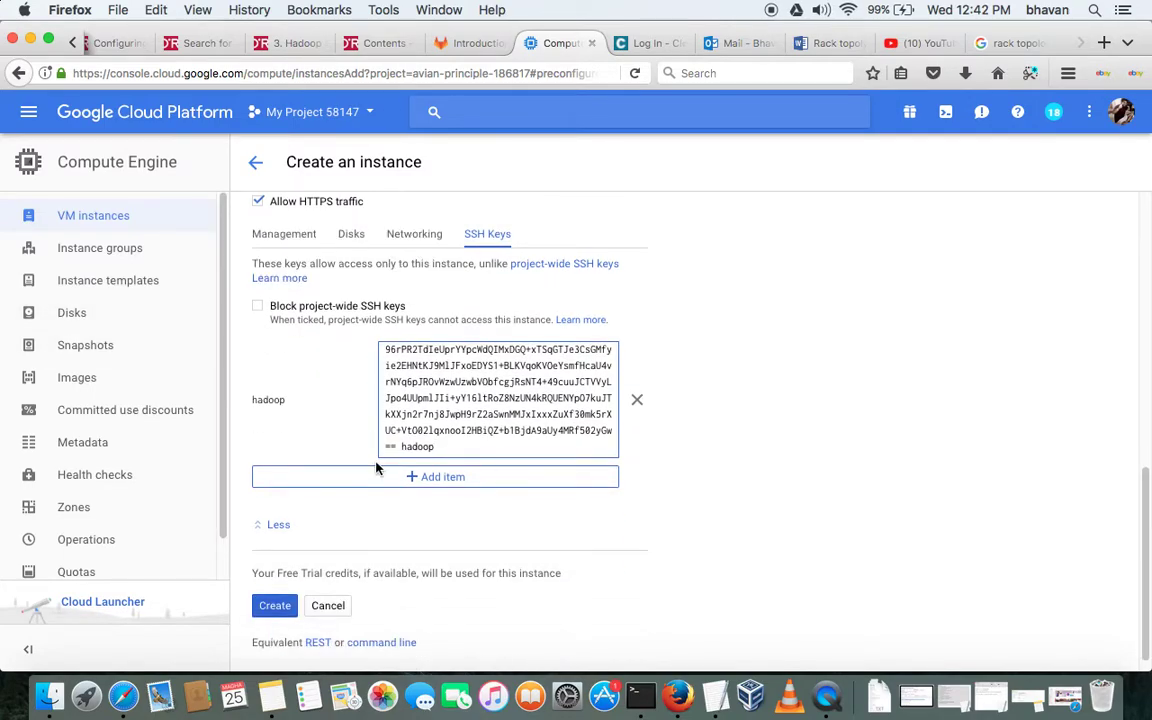
{"action": "left_click", "coordinate": [273, 605]}
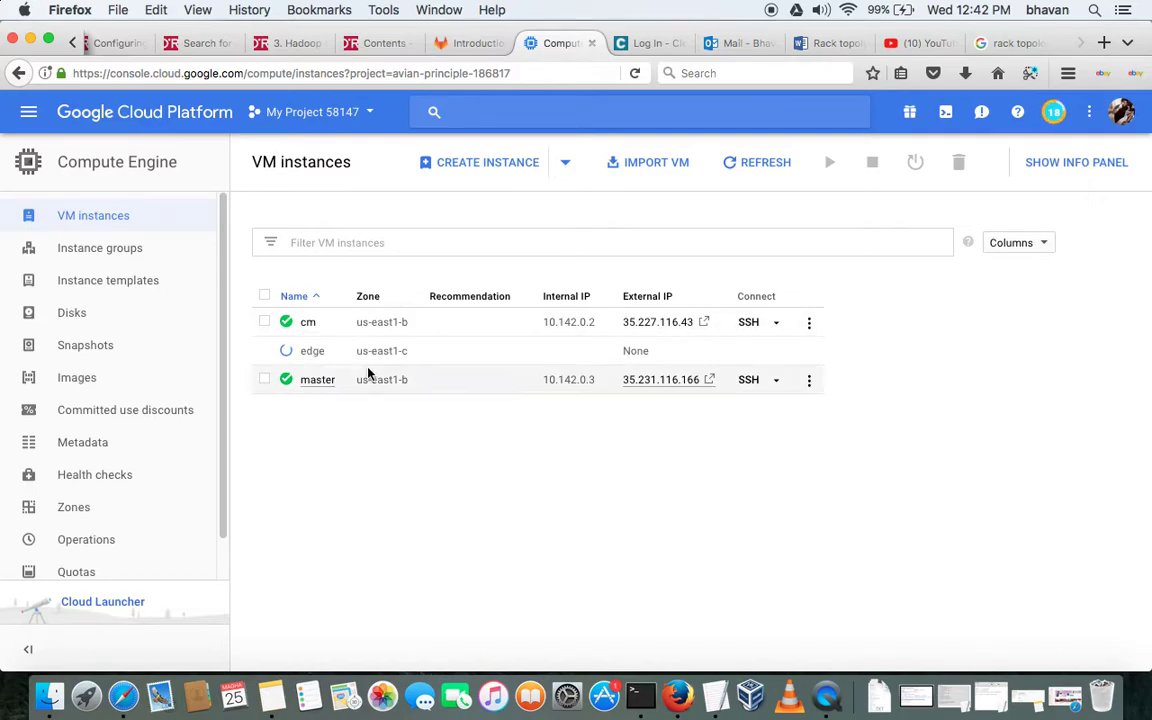
- Start creating another VM instance in zone us-east1-c and name it wrk1
{"action": "left_click", "coordinate": [514, 160]}
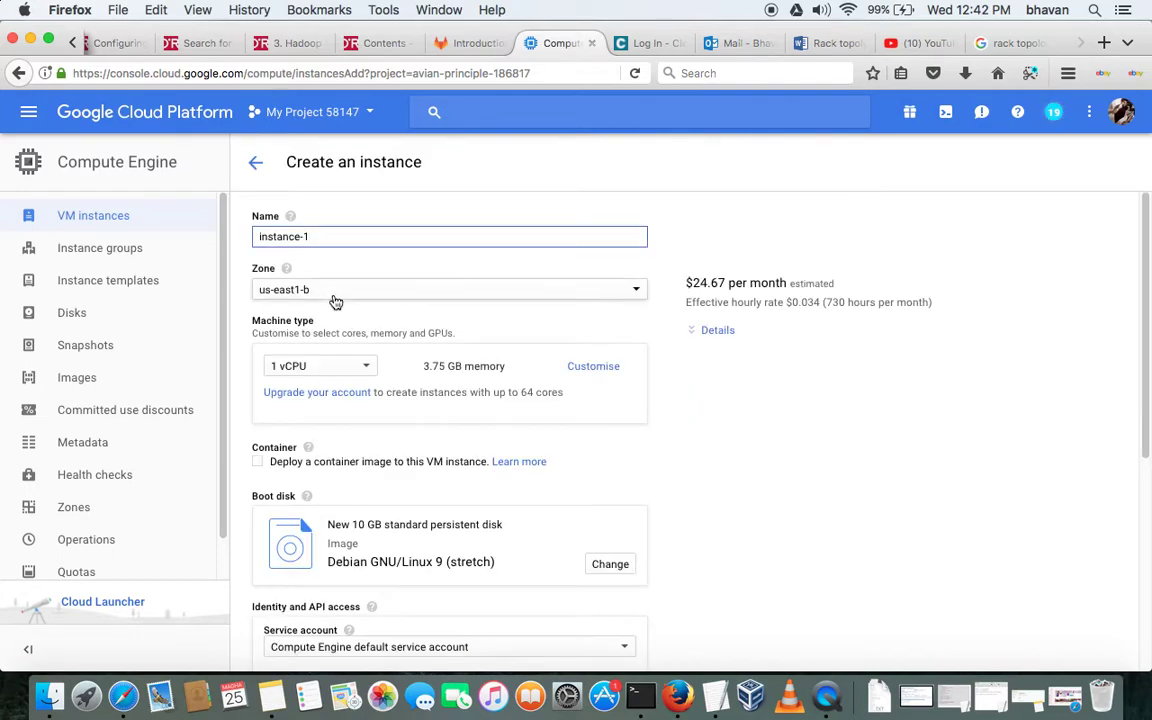
{"action": "left_click", "coordinate": [336, 300]}
{"action": "left_click", "coordinate": [337, 318]}
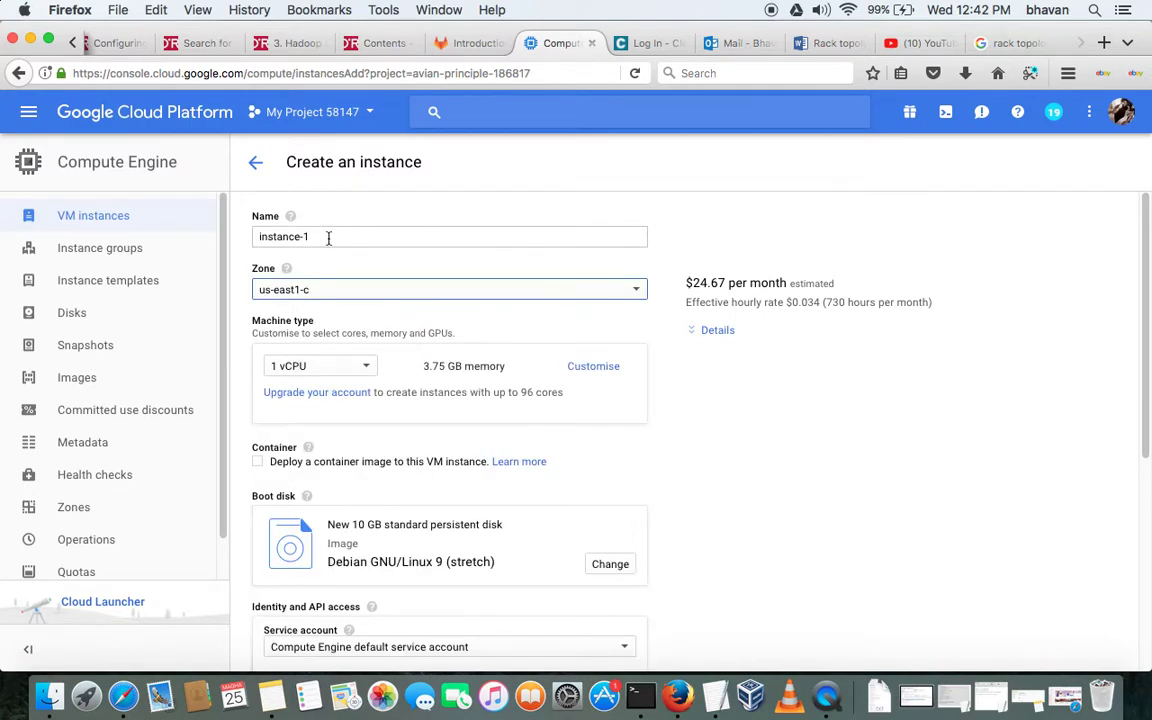
{"action": "left_click_drag", "start_coordinate": [329, 237], "coordinate": [188, 241]}
{"action": "type", "text": "w"}
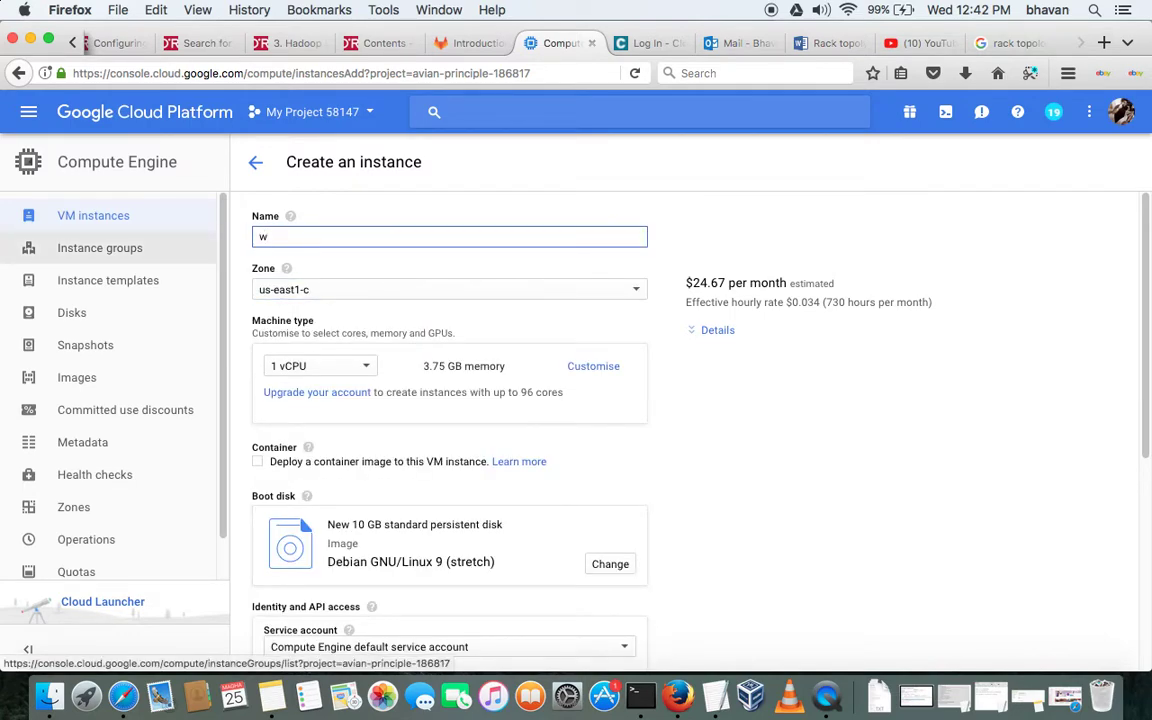
{"action": "type", "text": "rk1"}
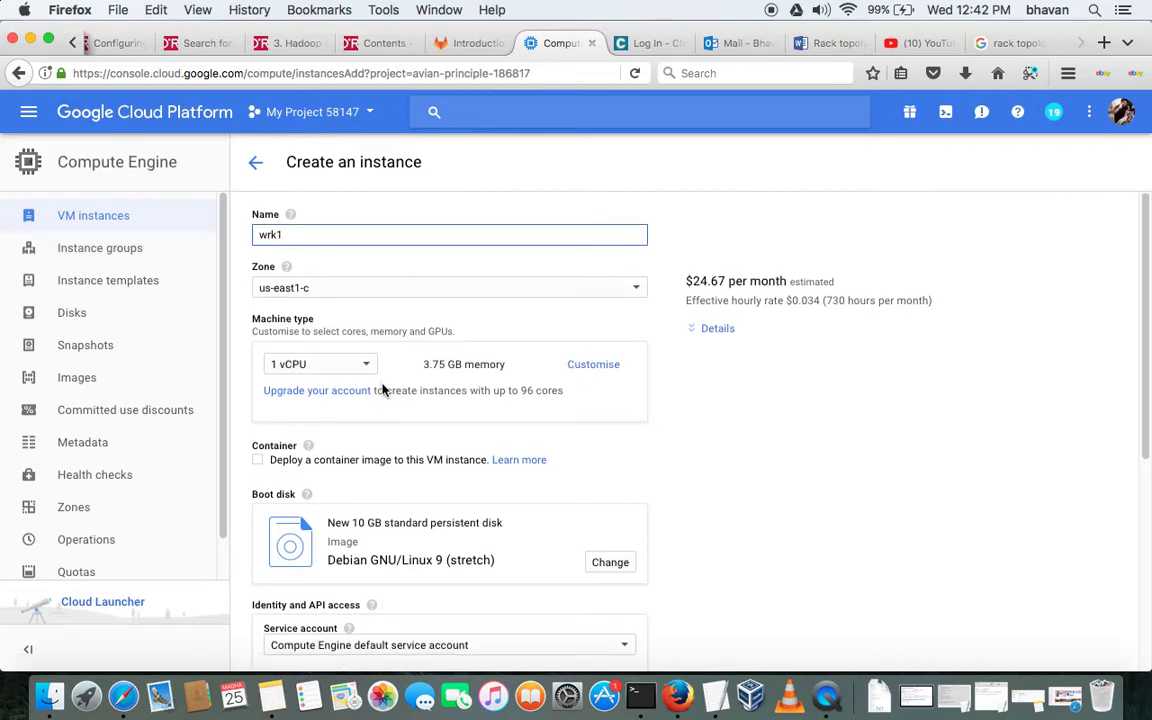
- Set the wrk1 instance's boot disk to the CentOS 7 image with a size of 50 GB
{"action": "scroll", "coordinate": [383, 390], "scroll_direction": "down", "scroll_amount": 2}
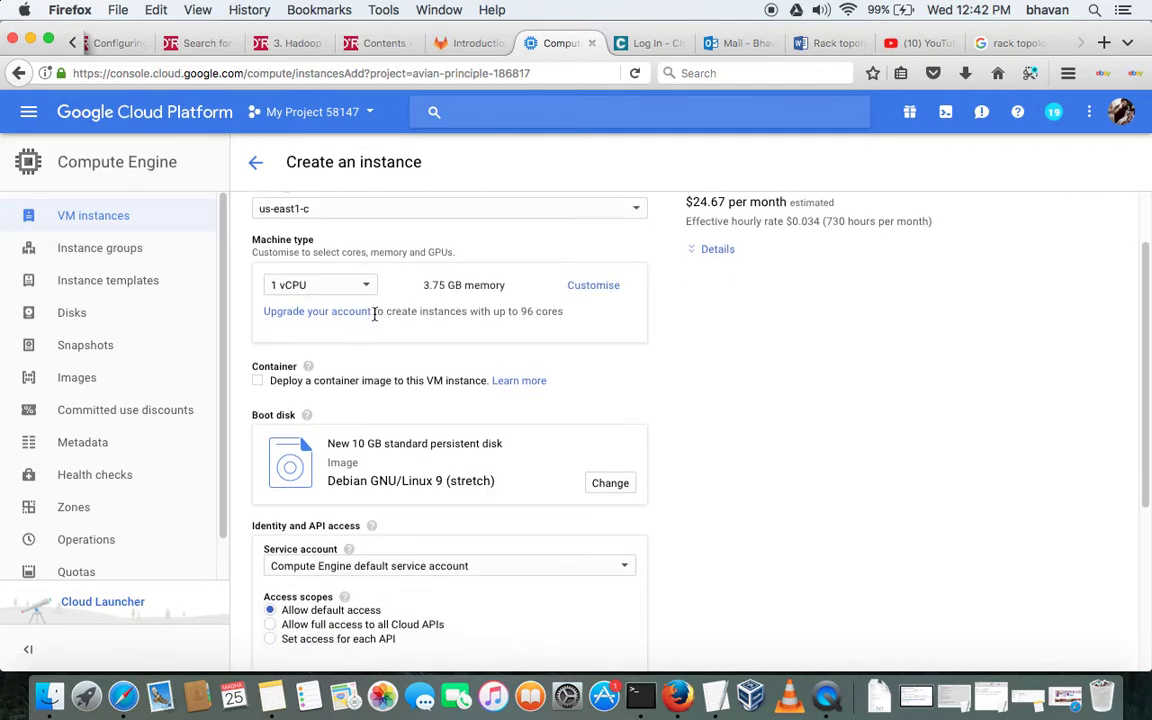
{"action": "left_click", "coordinate": [607, 486]}
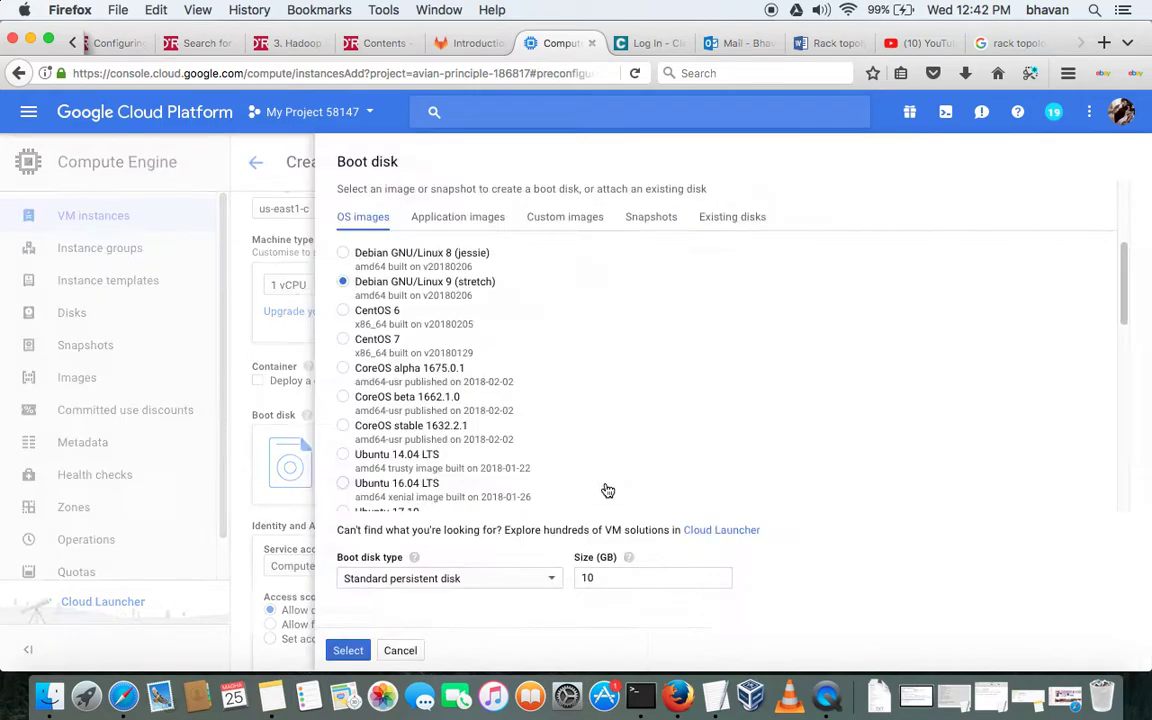
{"action": "left_click", "coordinate": [309, 338]}
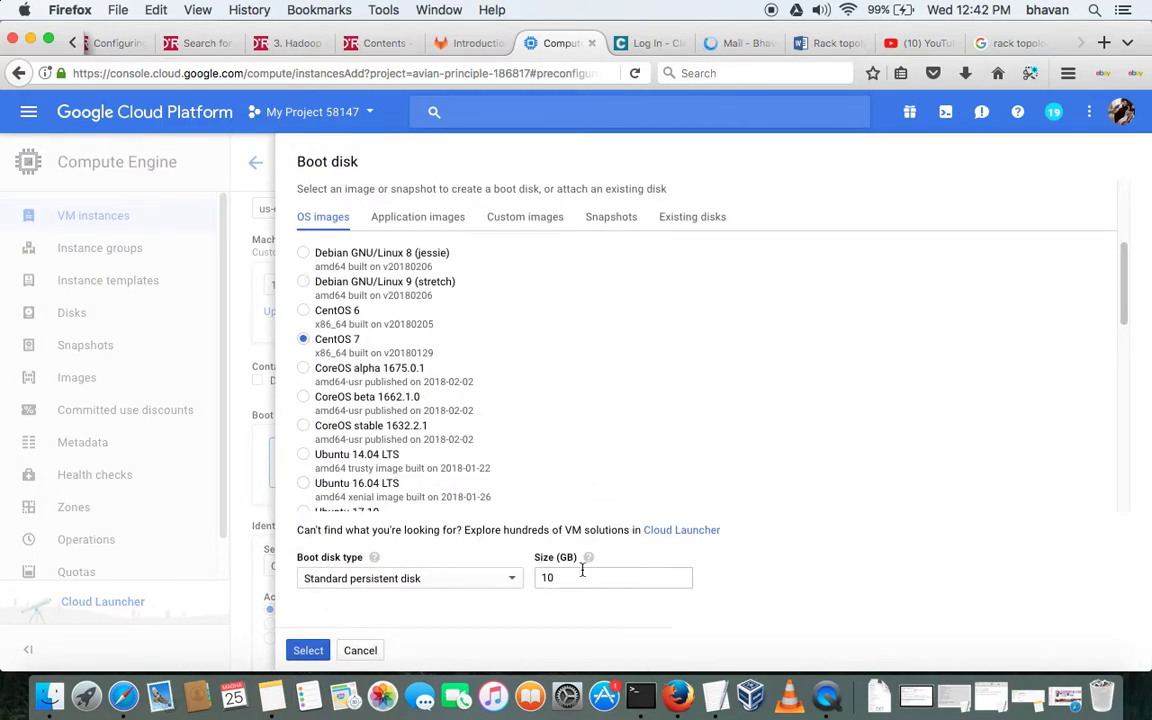
{"action": "key", "text": "Tab"}
{"action": "type", "text": "50"}
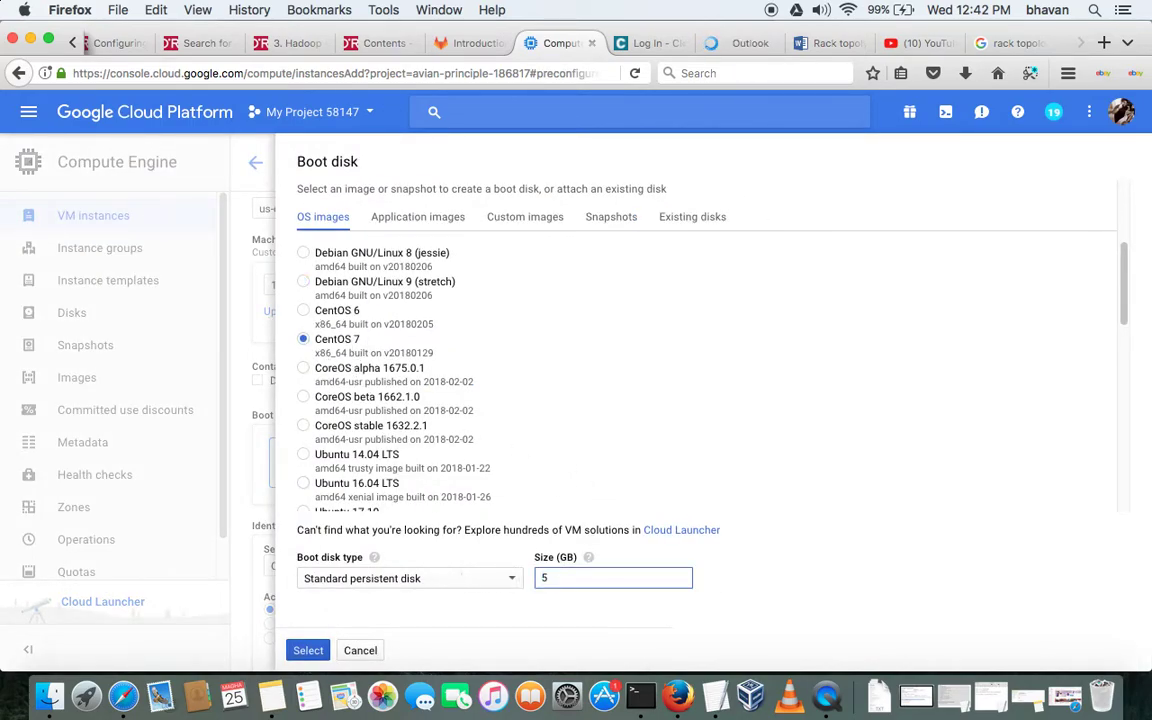
{"action": "left_click", "coordinate": [308, 650]}
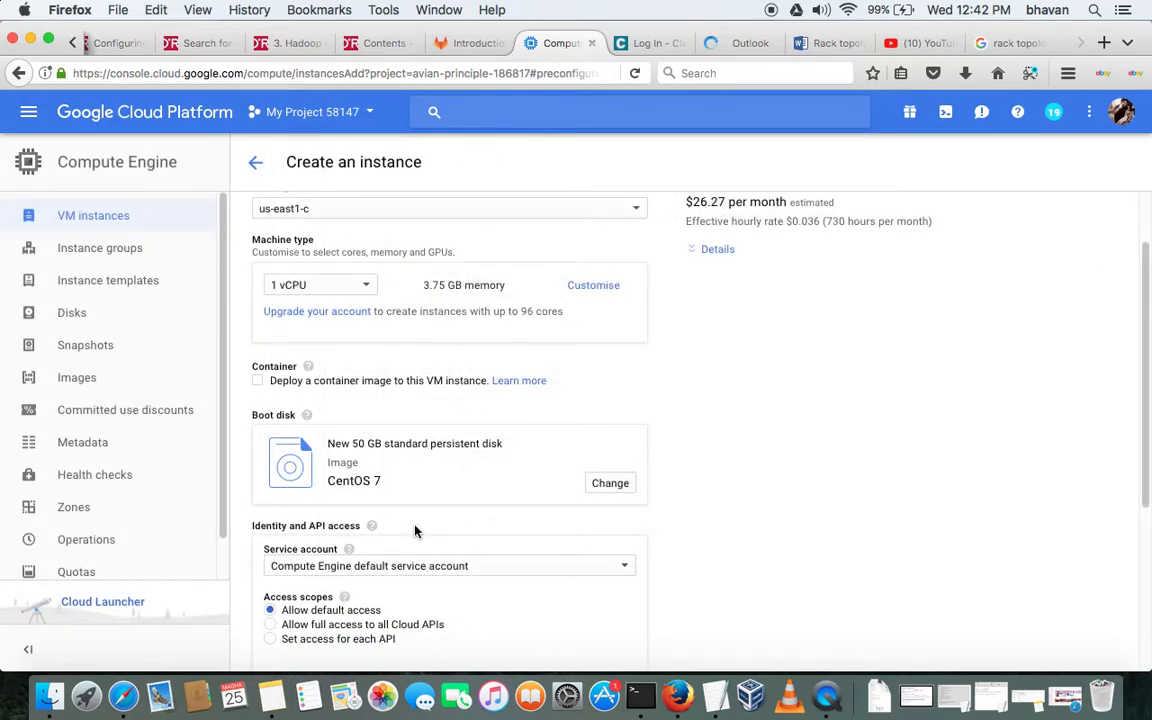
- Allow both HTTP and HTTPS traffic through the wrk1 instance's firewall
{"action": "scroll", "coordinate": [415, 531], "scroll_direction": "down", "scroll_amount": 3}
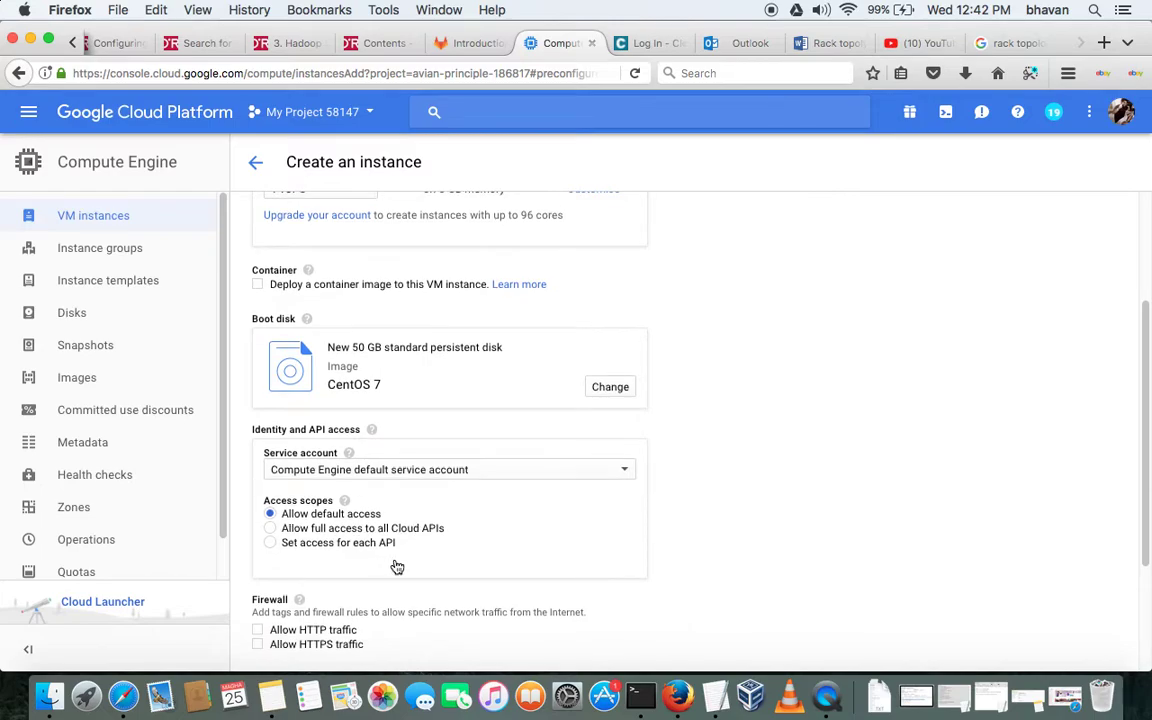
{"action": "scroll", "coordinate": [305, 640], "scroll_direction": "down", "scroll_amount": 2}
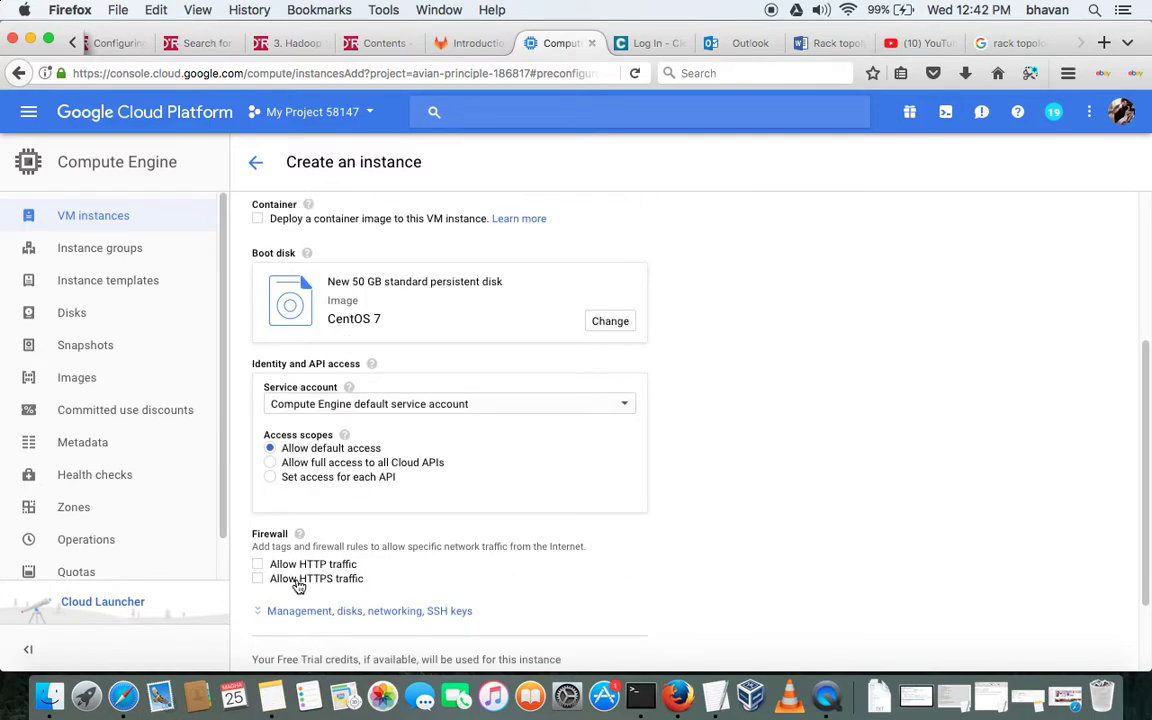
{"action": "left_click", "coordinate": [258, 564]}
{"action": "left_click", "coordinate": [260, 579]}
- Paste the copied SSH public key into the wrk1 instance's SSH key data and create the instance
{"action": "scroll", "coordinate": [424, 602], "scroll_direction": "down", "scroll_amount": 2}
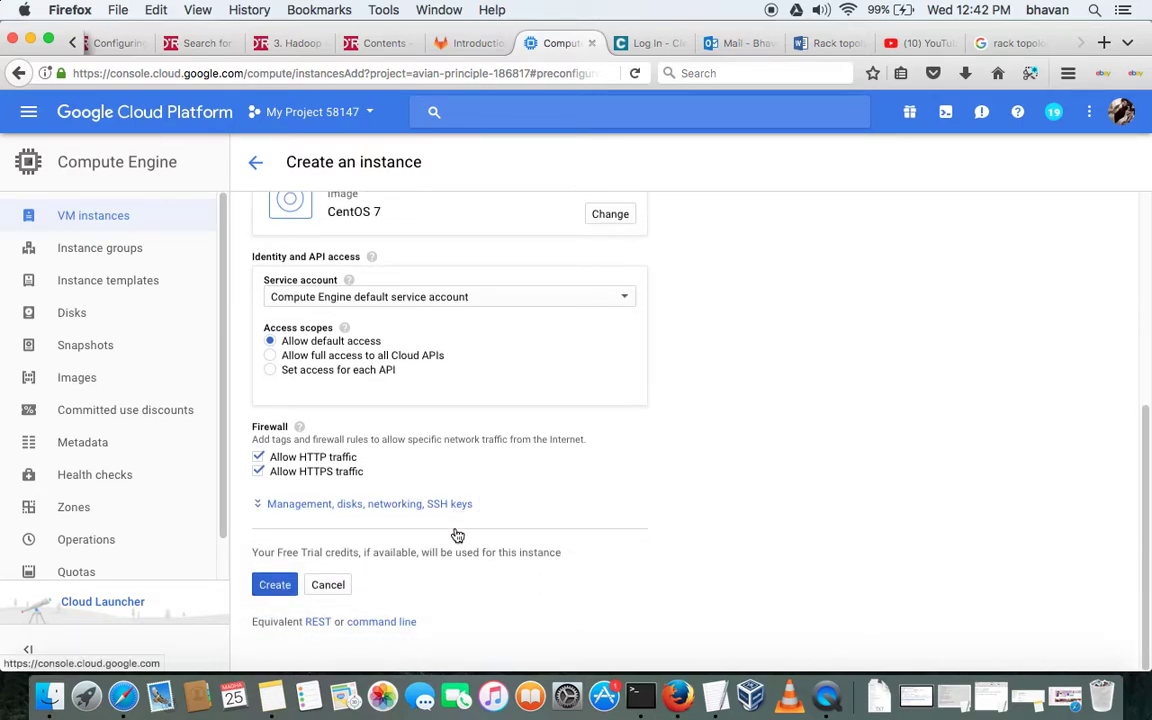
{"action": "left_click", "coordinate": [450, 504]}
{"action": "left_click", "coordinate": [398, 554]}
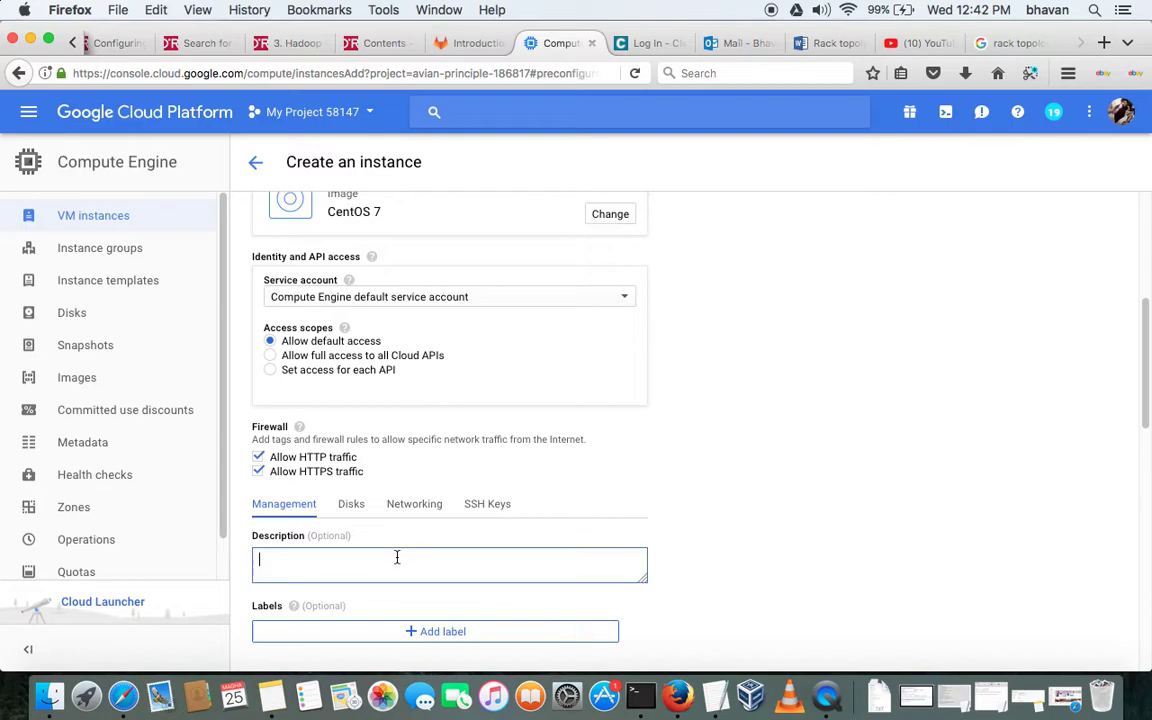
{"action": "left_click", "coordinate": [477, 508]}
{"action": "scroll", "coordinate": [453, 605], "scroll_direction": "down", "scroll_amount": 4}
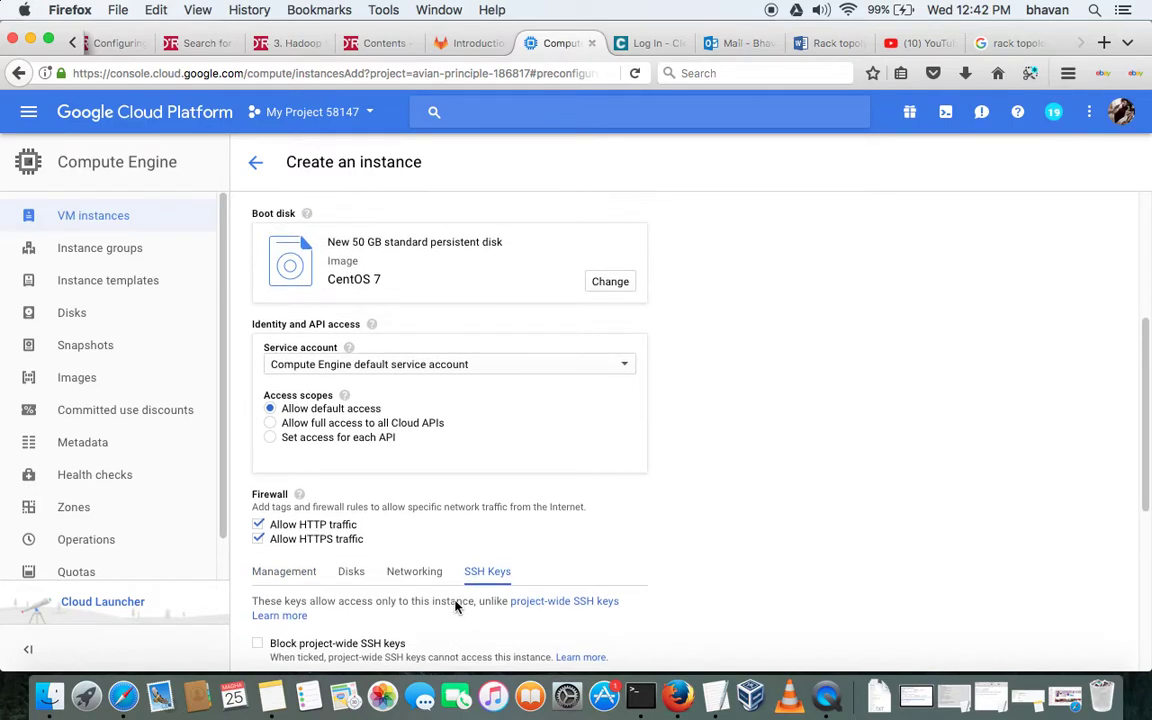
{"action": "left_click", "coordinate": [446, 460]}
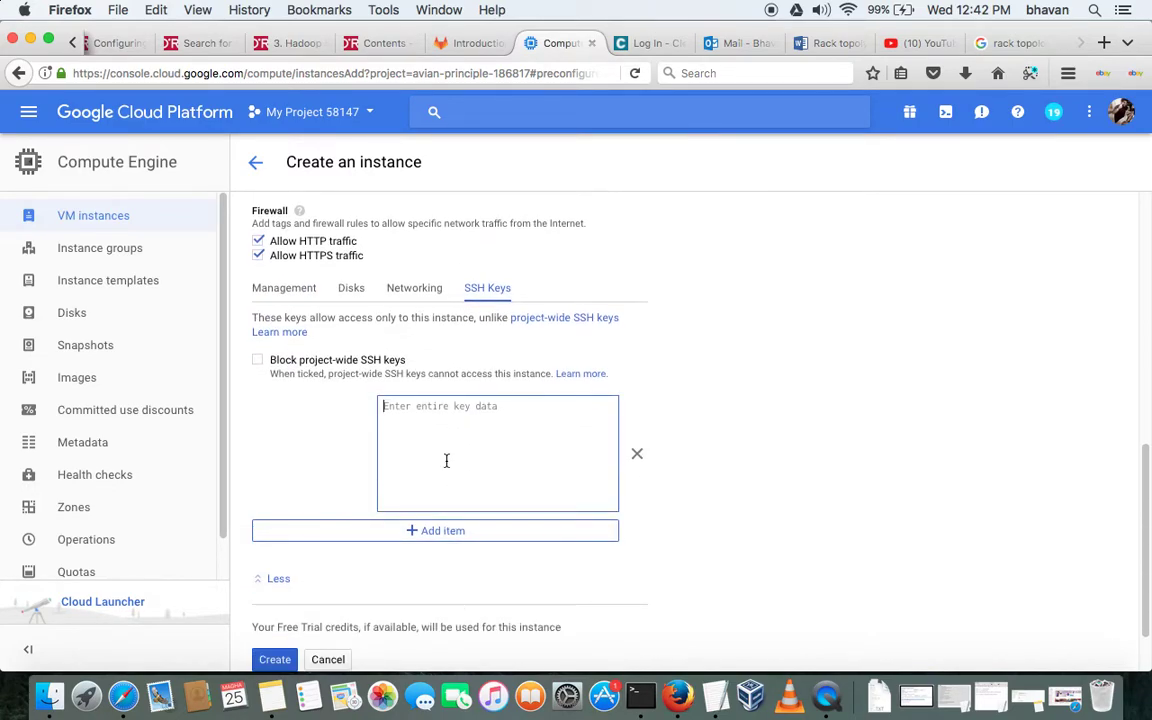
{"action": "key", "text": "super+v"}
{"action": "scroll", "coordinate": [450, 500], "scroll_direction": "down", "scroll_amount": 2}
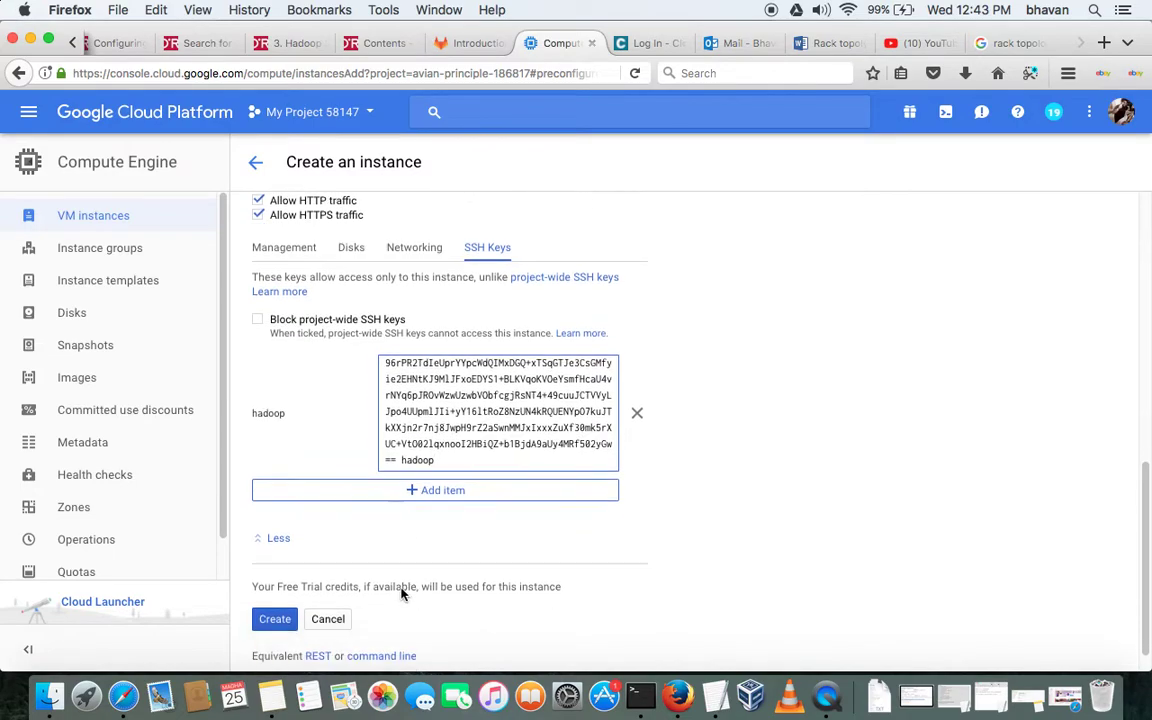
{"action": "left_click", "coordinate": [294, 586]}
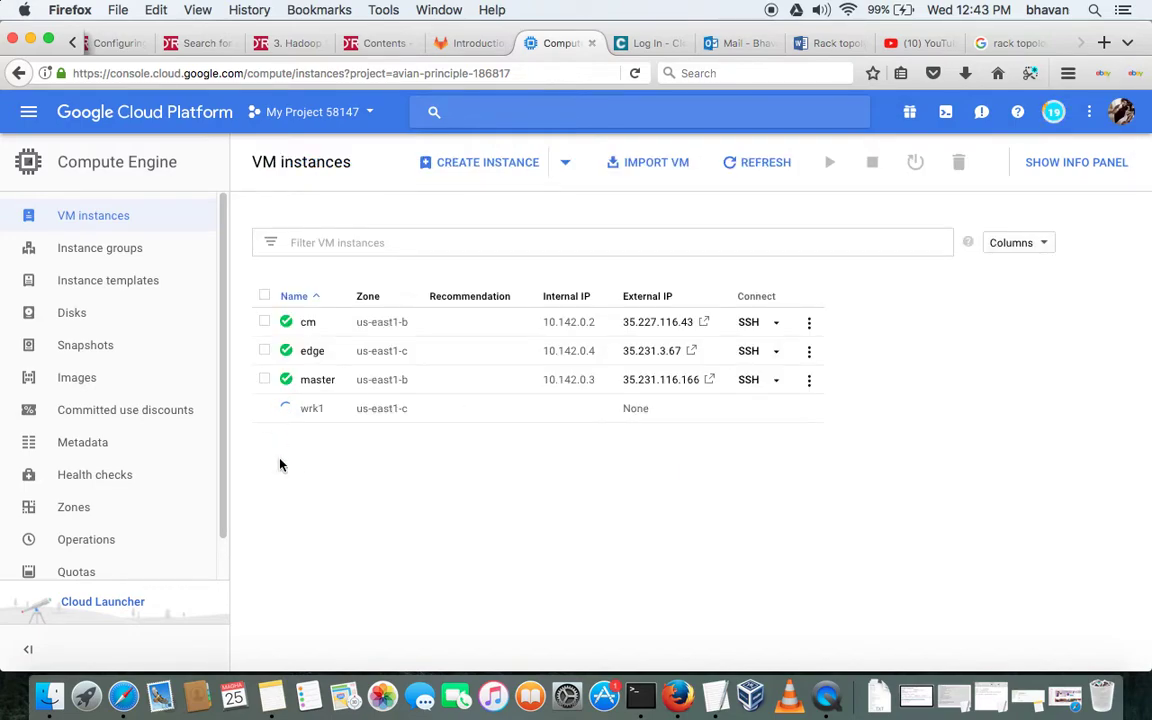
- Start creating another VM instance named wrk2 in zone us-east1-c
{"action": "left_click", "coordinate": [489, 168]}
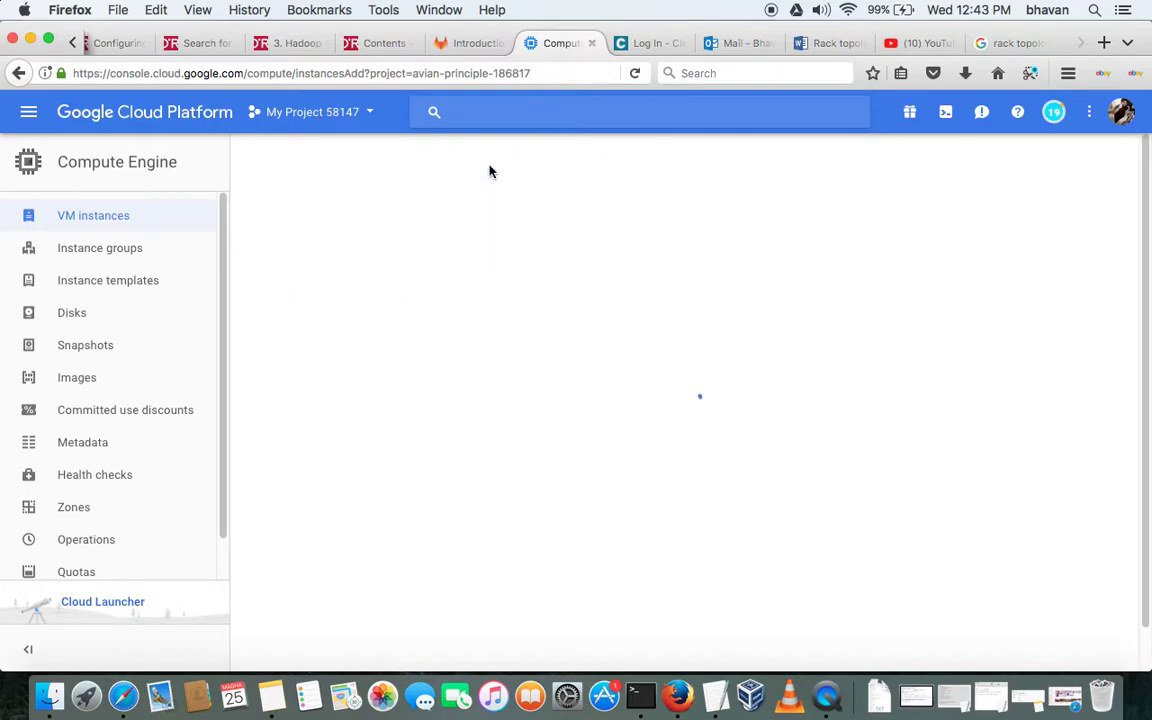
{"action": "triple_click", "coordinate": [329, 236]}
{"action": "type", "text": "wrk2"}
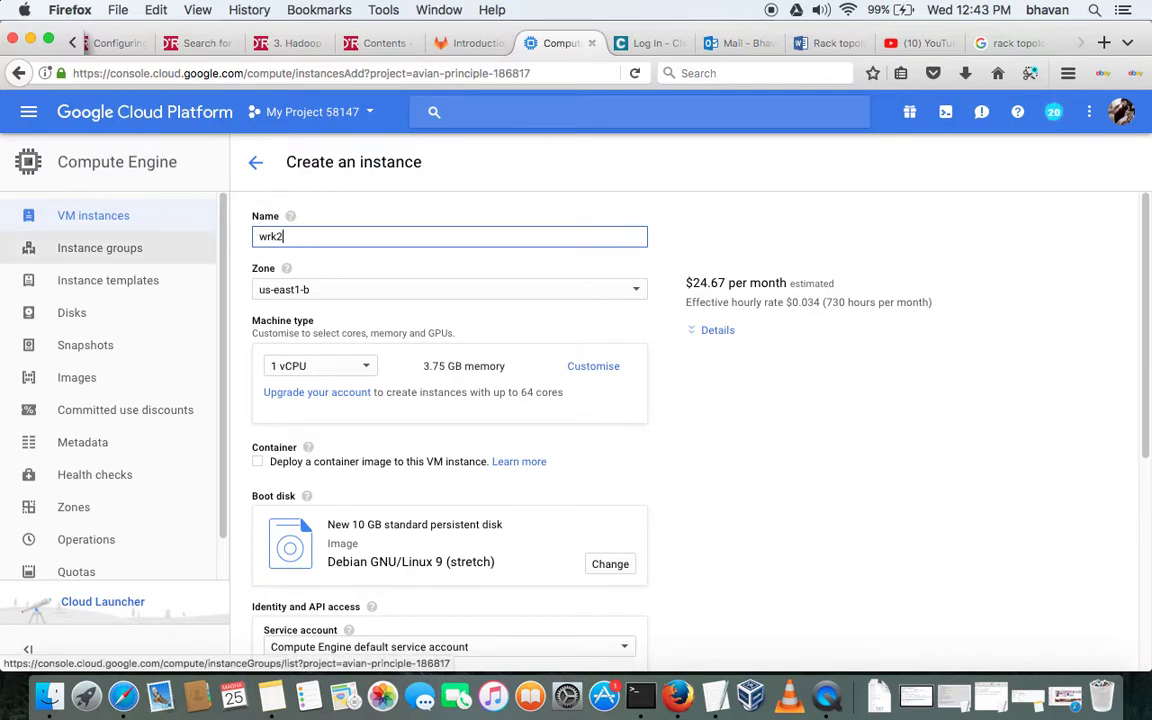
{"action": "left_click", "coordinate": [318, 292]}
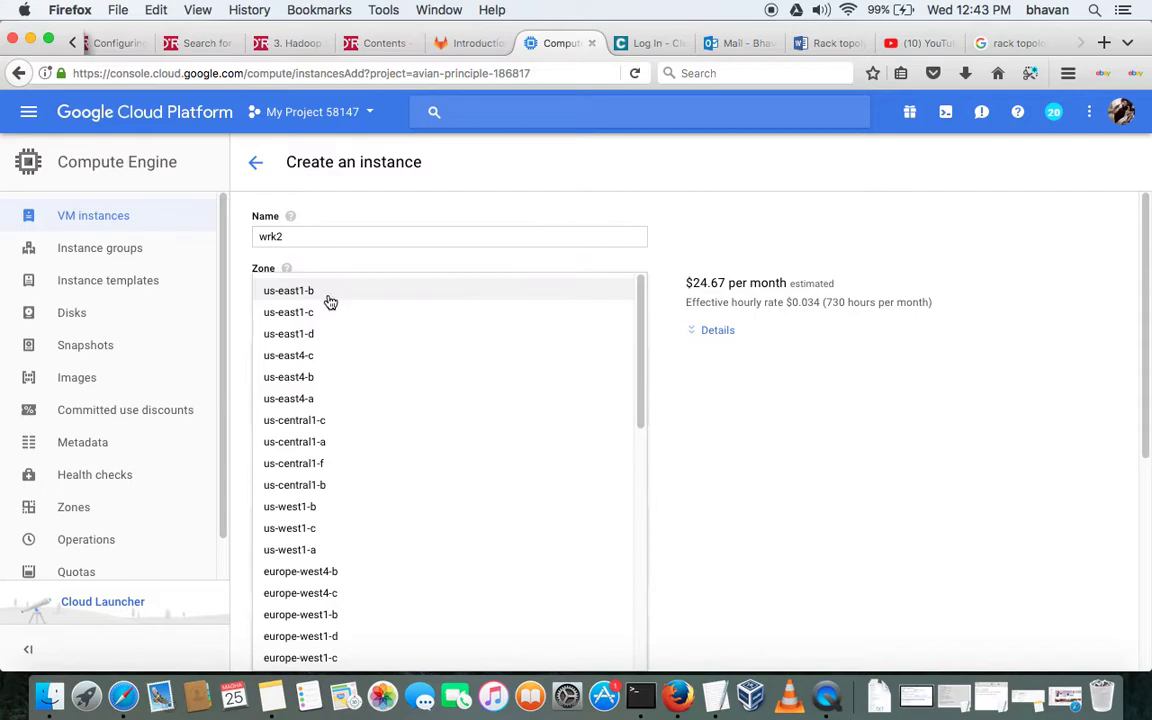
{"action": "left_click", "coordinate": [319, 314]}
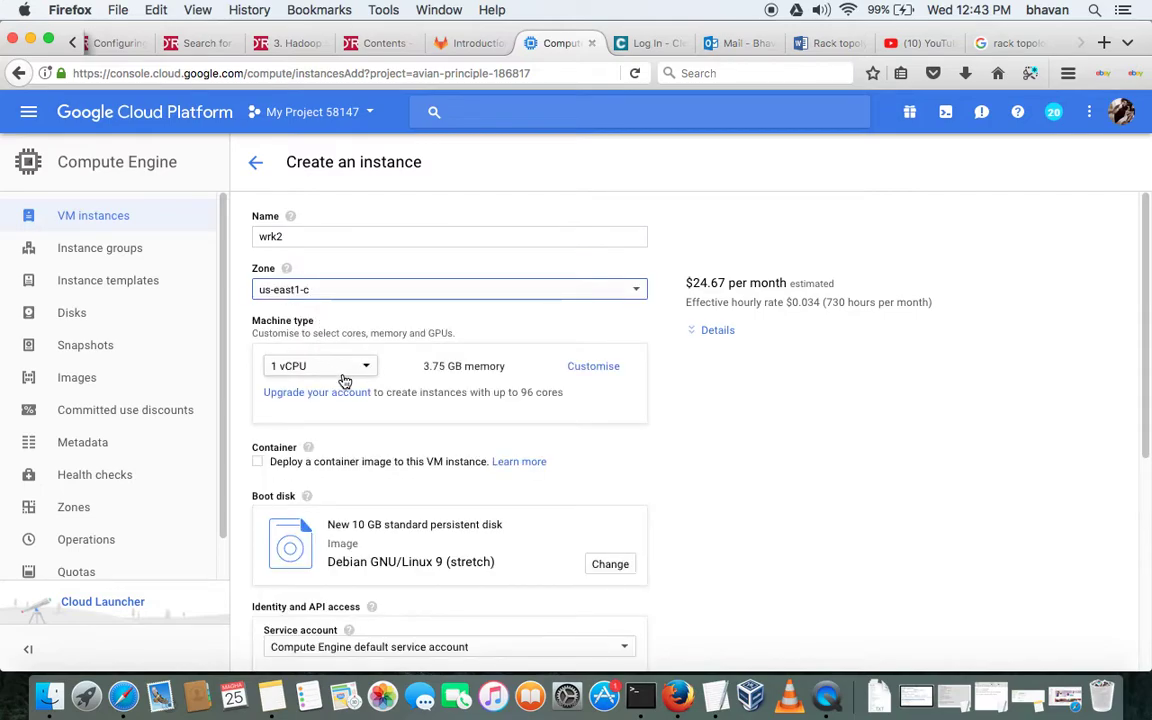
- Set the wrk2 instance's boot disk to the CentOS 7 image with a size of 50 GB
{"action": "scroll", "coordinate": [344, 379], "scroll_direction": "down", "scroll_amount": 3}
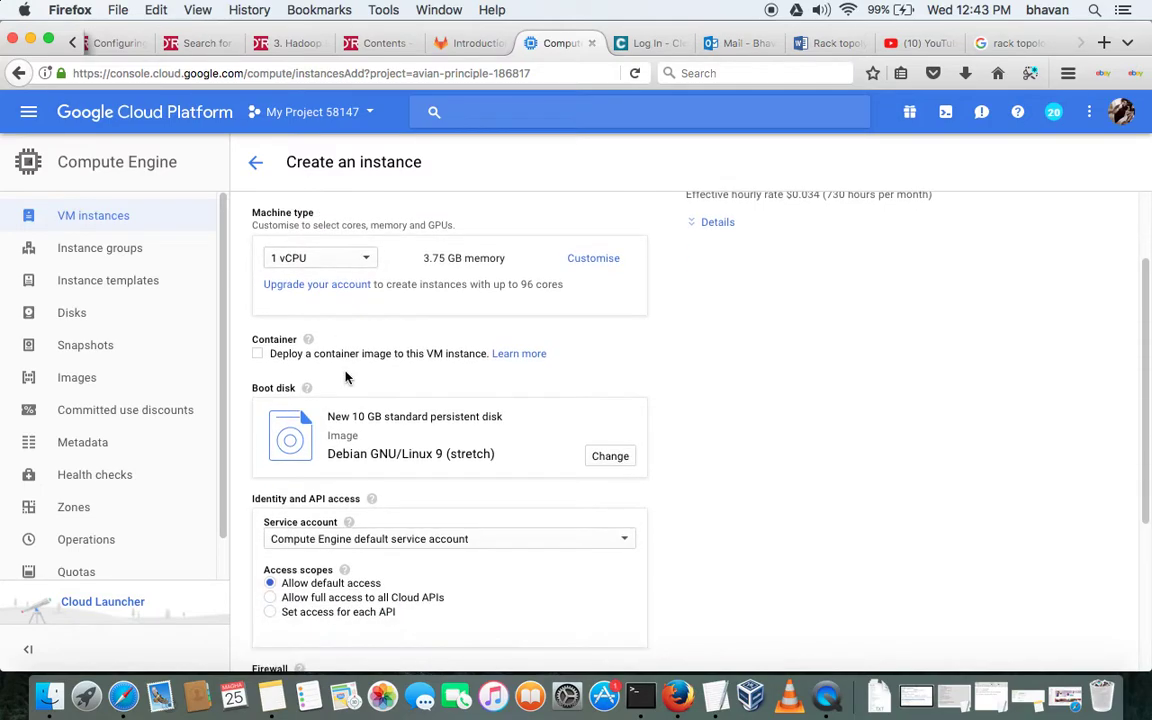
{"action": "left_click", "coordinate": [602, 455]}
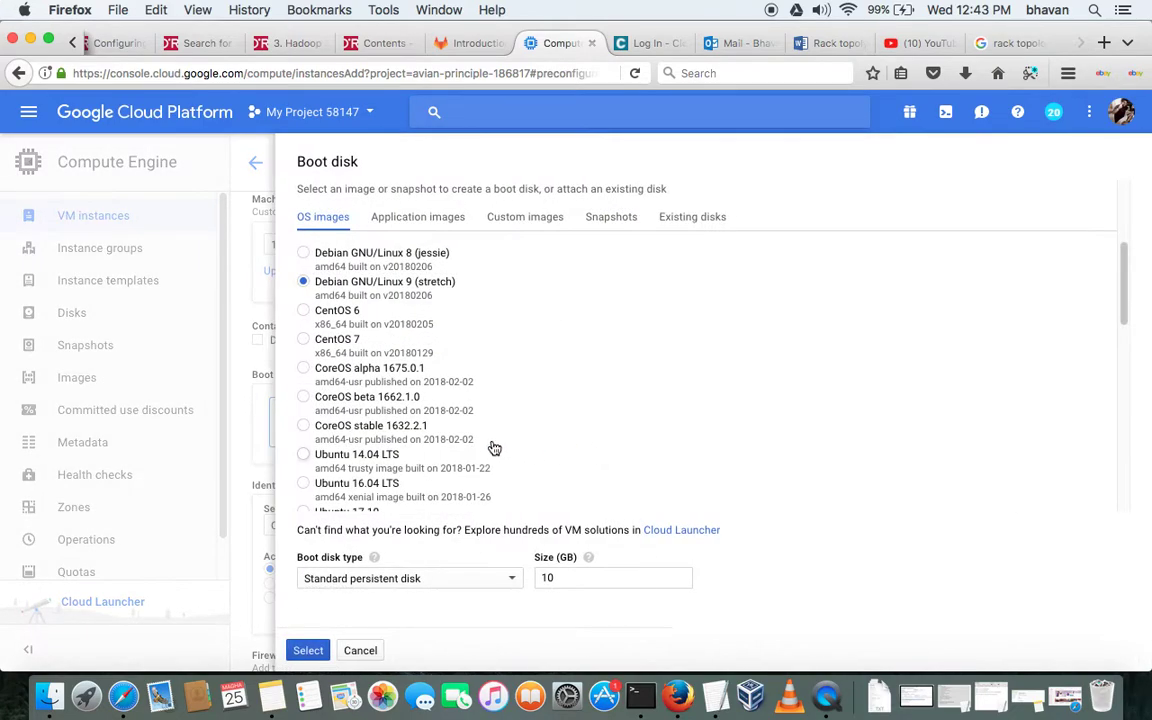
{"action": "left_click", "coordinate": [320, 340]}
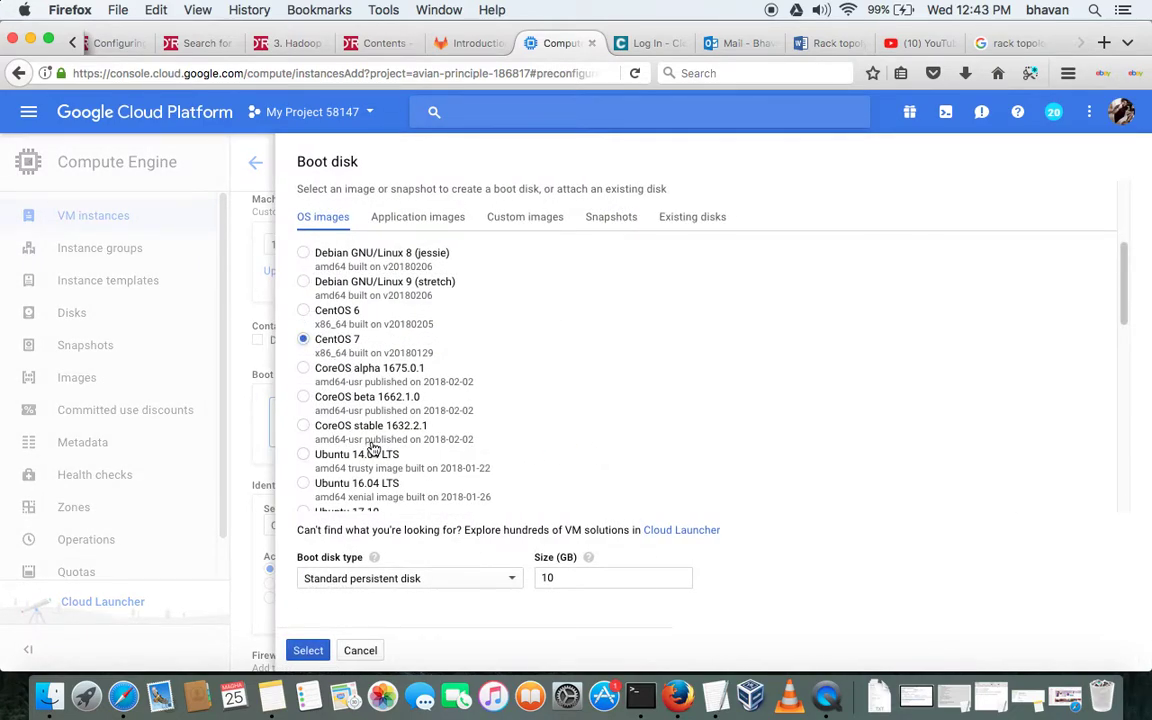
{"action": "left_click", "coordinate": [570, 578]}
{"action": "left_click_drag", "start_coordinate": [570, 578], "coordinate": [498, 583]}
{"action": "type", "text": "5"}
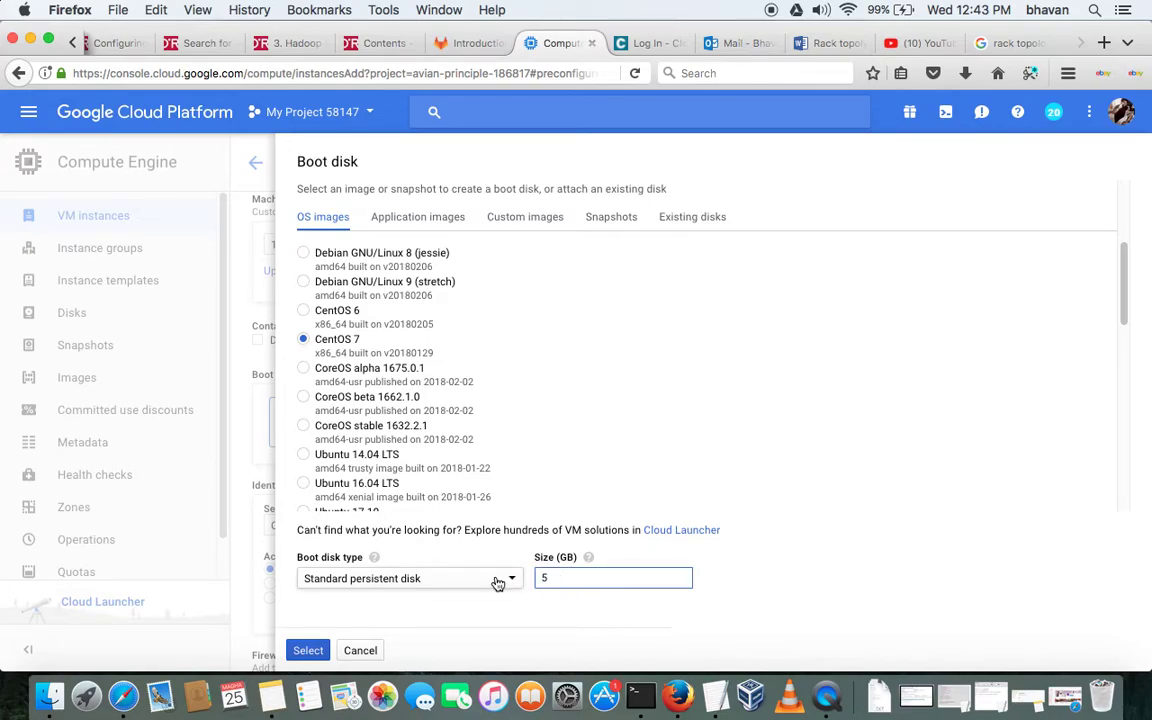
{"action": "key", "text": "BackSpace"}
{"action": "left_click", "coordinate": [309, 651]}
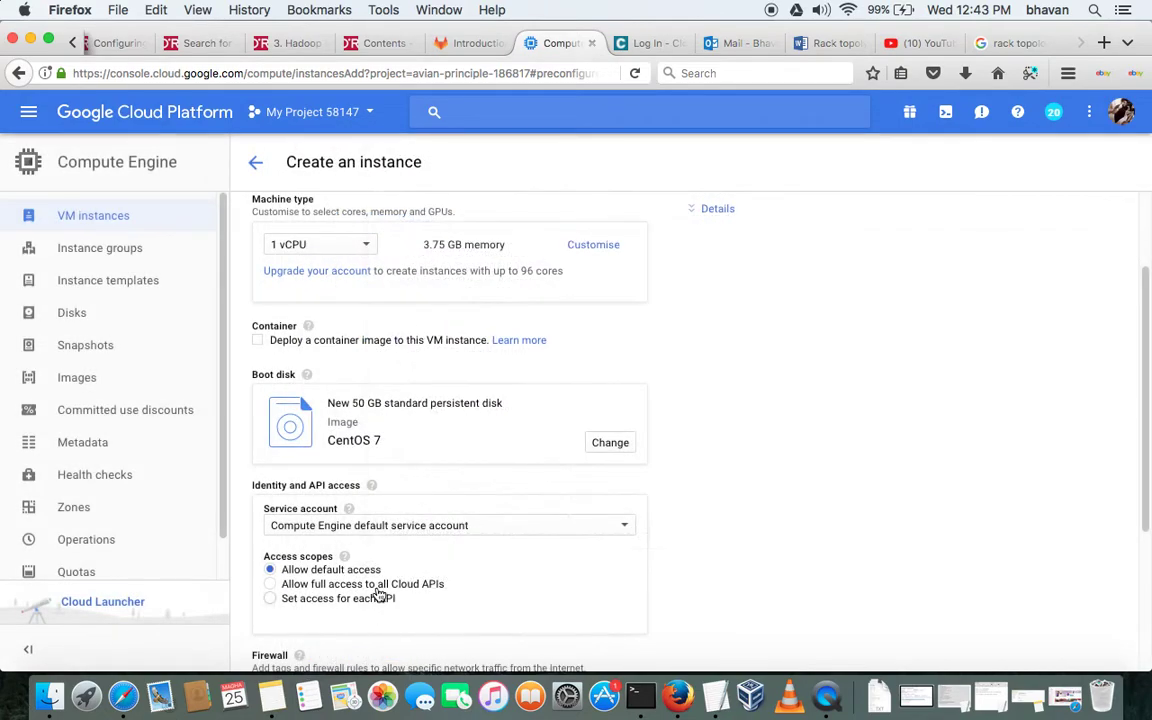
- Allow both HTTP and HTTPS traffic through the wrk2 instance's firewall
{"action": "scroll", "coordinate": [380, 594], "scroll_direction": "down", "scroll_amount": 5}
{"action": "left_click", "coordinate": [310, 457]}
{"action": "left_click", "coordinate": [309, 472]}
- Paste the copied SSH public key into the wrk2 instance's SSH key data and create the instance
{"action": "left_click", "coordinate": [460, 505]}
{"action": "scroll", "coordinate": [506, 520], "scroll_direction": "down", "scroll_amount": 3}
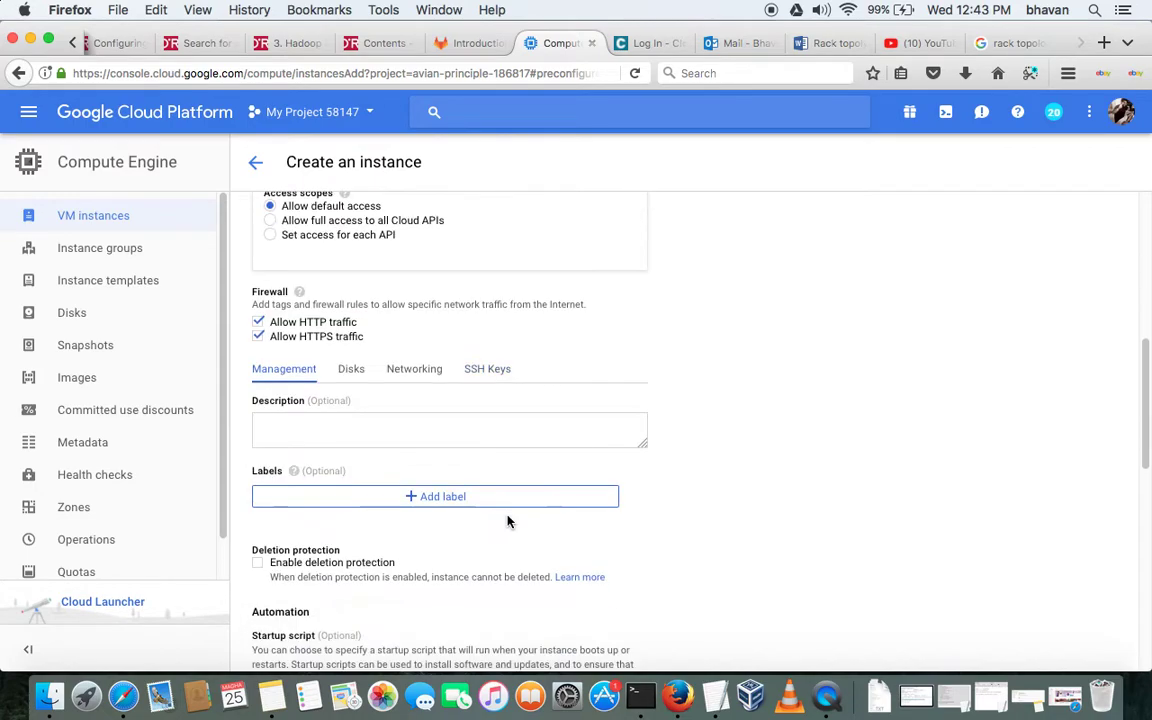
{"action": "left_click", "coordinate": [490, 370]}
{"action": "left_click", "coordinate": [470, 497]}
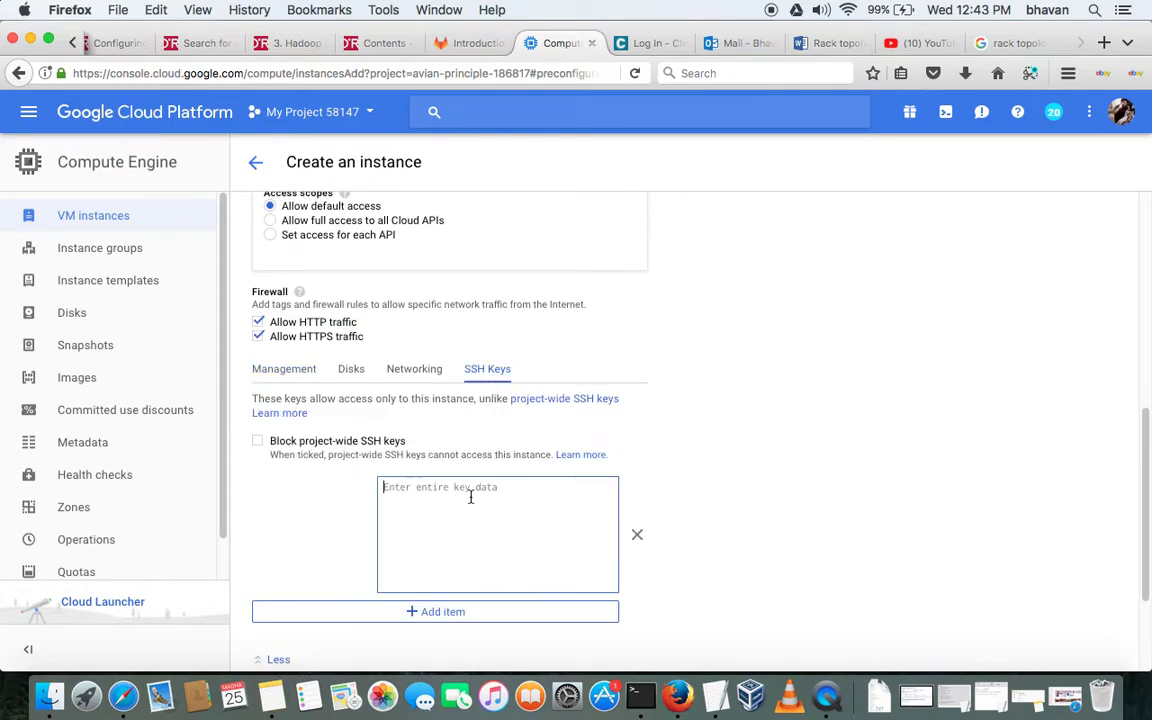
{"action": "key", "text": "super+v"}
{"action": "scroll", "coordinate": [460, 504], "scroll_direction": "down", "scroll_amount": 3}
{"action": "left_click", "coordinate": [272, 584]}
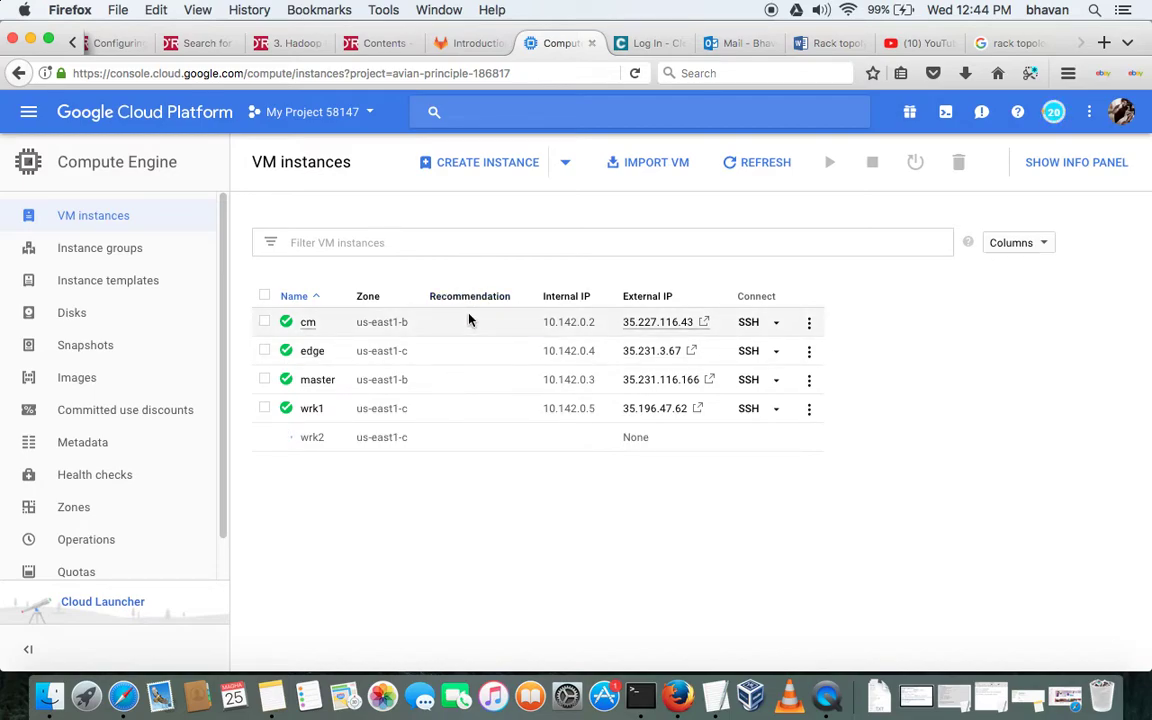
- Start creating one more VM instance, again using the name wrk2
{"action": "left_click", "coordinate": [489, 165]}
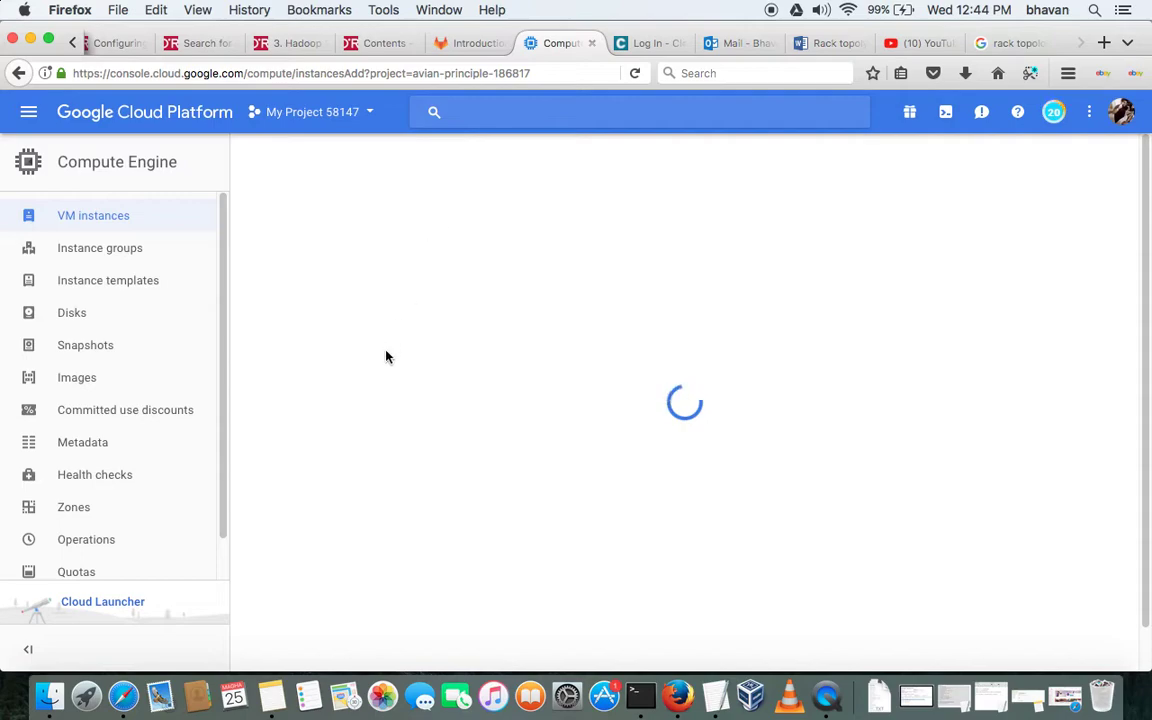
{"action": "left_click_drag", "start_coordinate": [326, 234], "coordinate": [175, 239]}
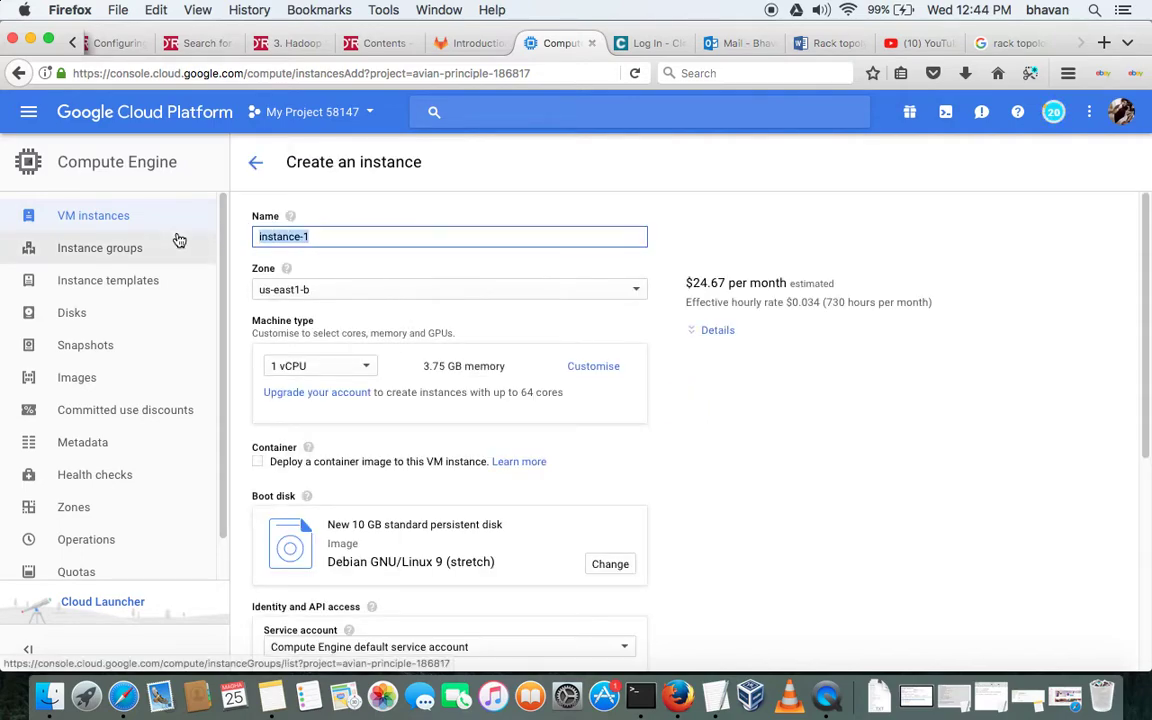
{"action": "type", "text": "w"}
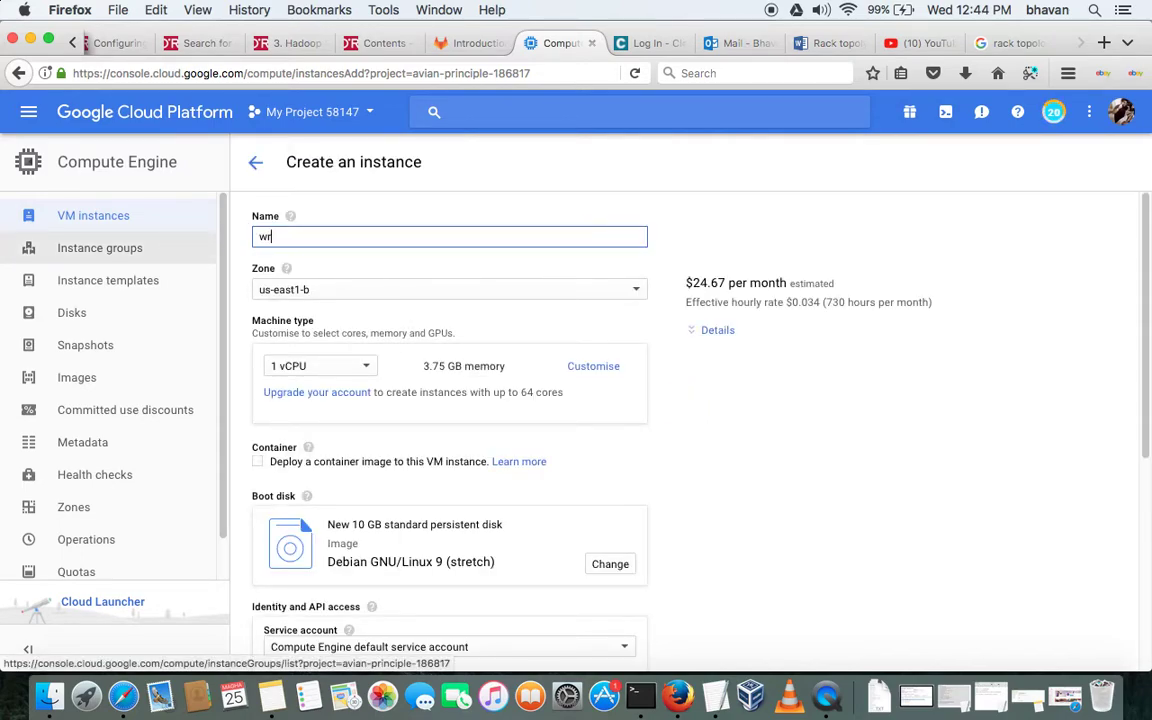
{"action": "type", "text": "rk2"}
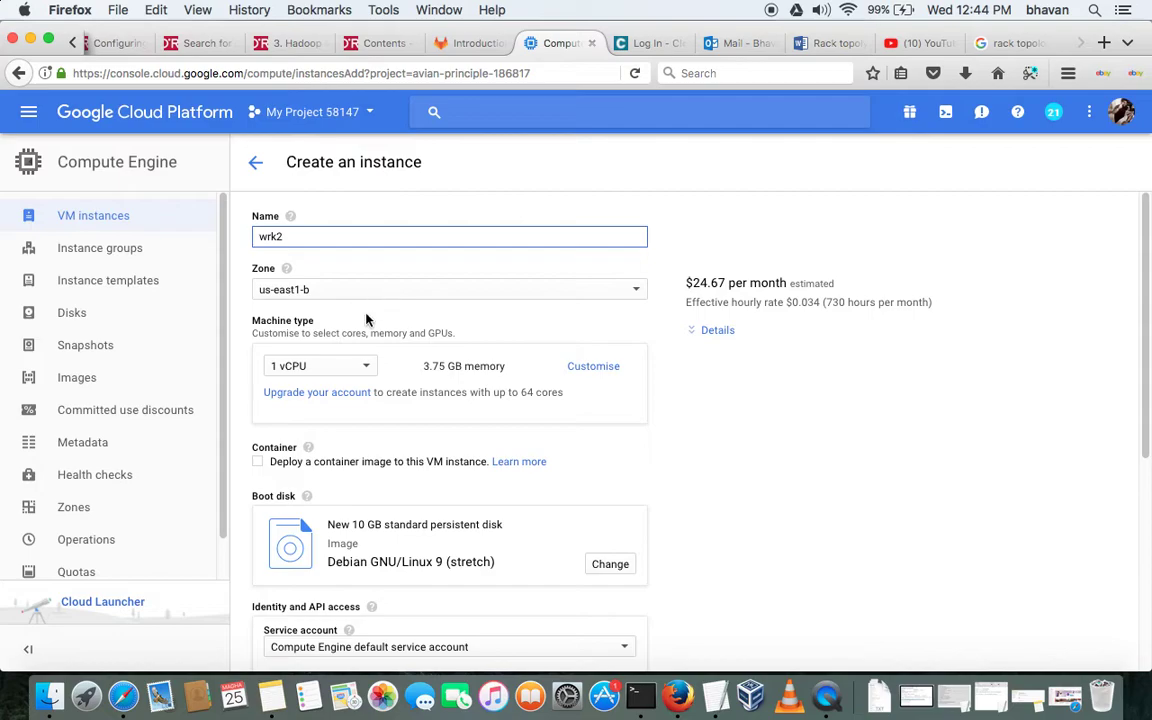
- Set the additional instance's boot disk to the CentOS 7 image with a size of 50 GB
{"action": "scroll", "coordinate": [331, 405], "scroll_direction": "down", "scroll_amount": 2}
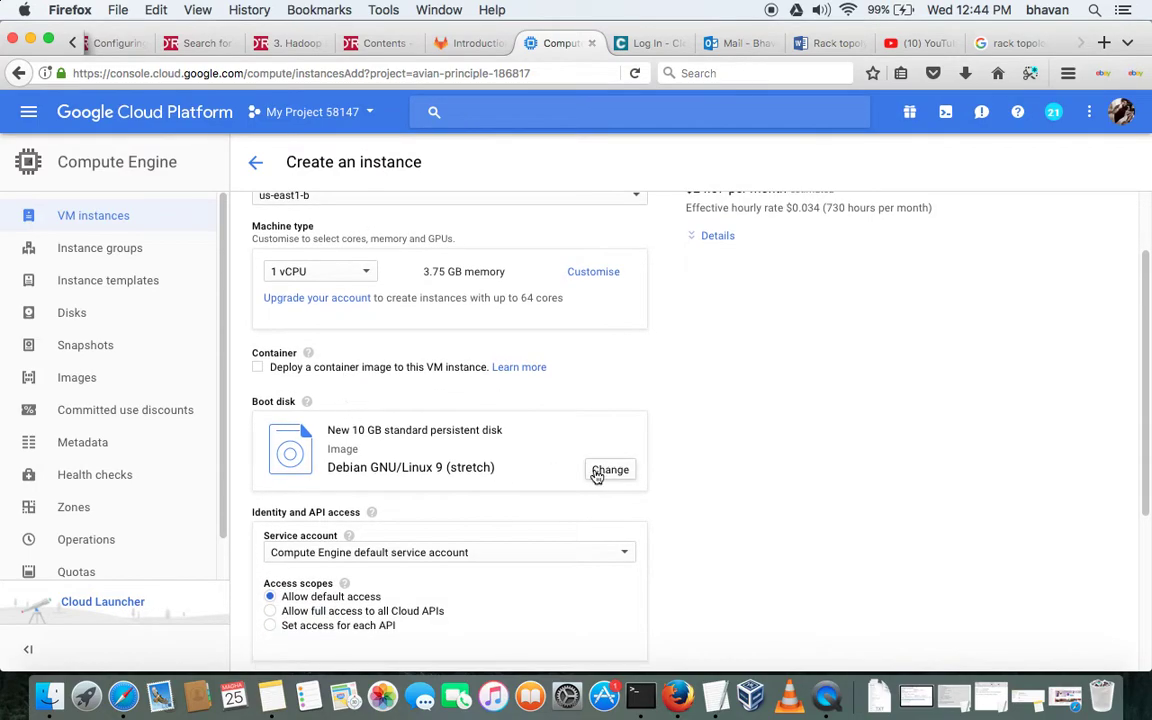
{"action": "left_click", "coordinate": [601, 475]}
{"action": "left_click", "coordinate": [338, 340]}
{"action": "double_click", "coordinate": [561, 577]}
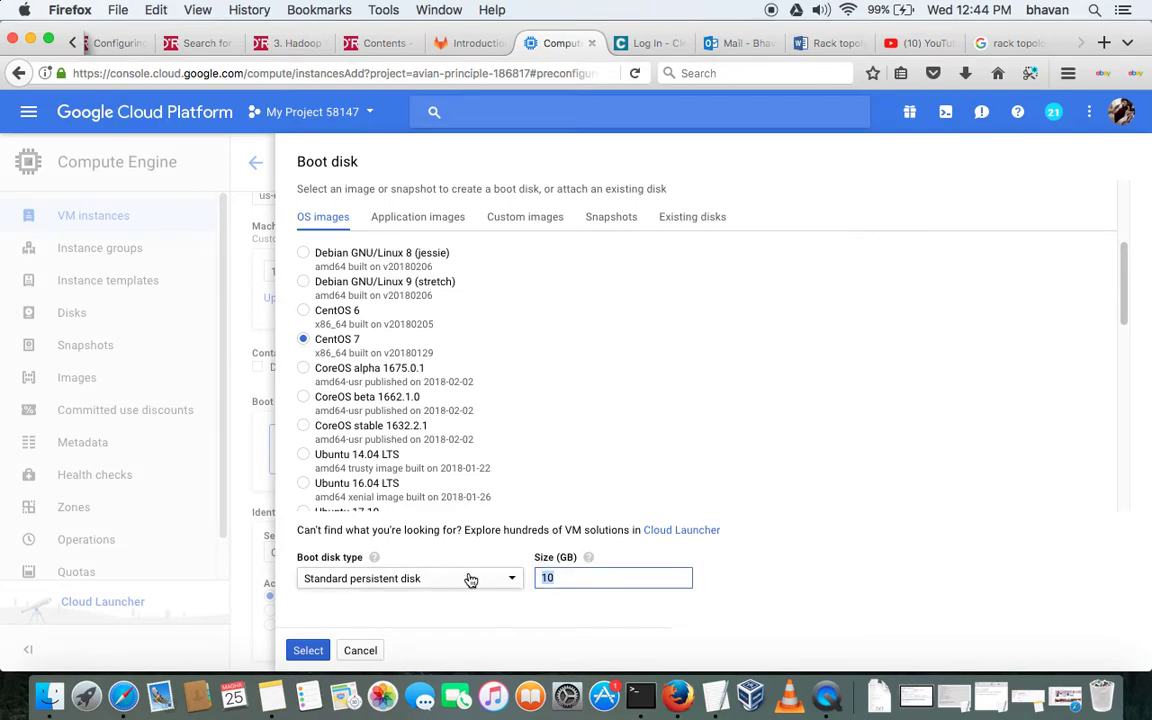
{"action": "type", "text": "50"}
{"action": "left_click", "coordinate": [308, 650]}
- Allow HTTP and HTTPS traffic for the additional instance and try to create it
{"action": "scroll", "coordinate": [483, 476], "scroll_direction": "down", "scroll_amount": 5}
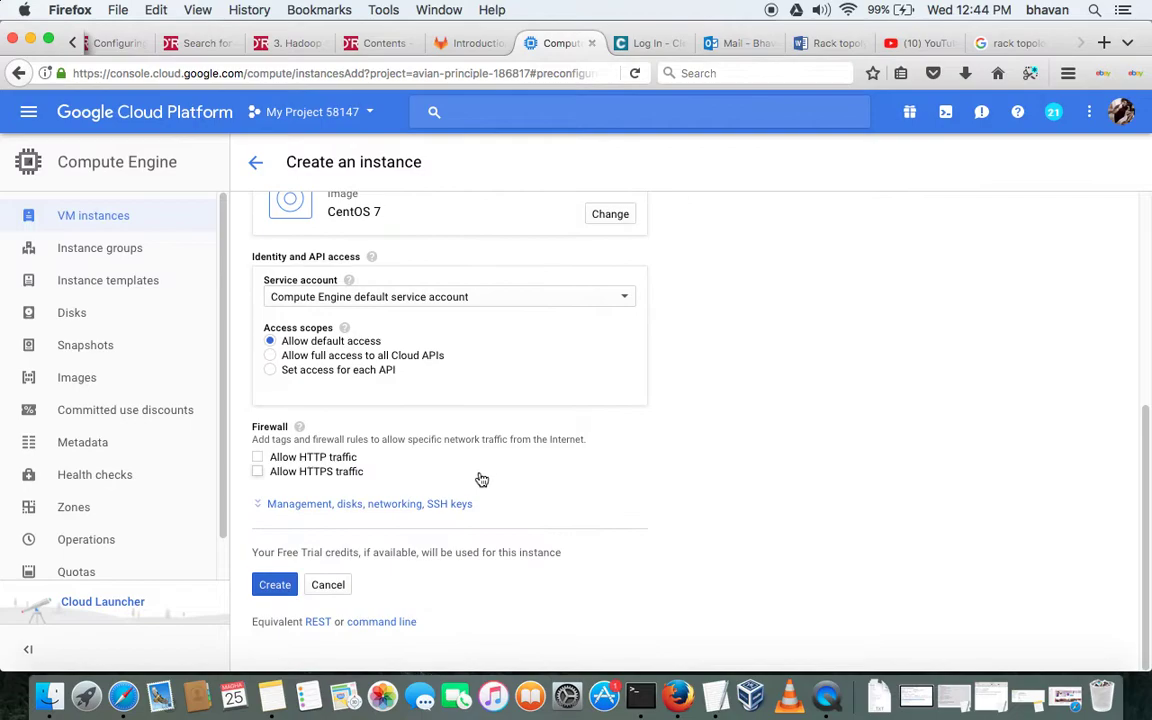
{"action": "left_click", "coordinate": [305, 457]}
{"action": "left_click", "coordinate": [305, 471]}
{"action": "key", "text": "Return"}
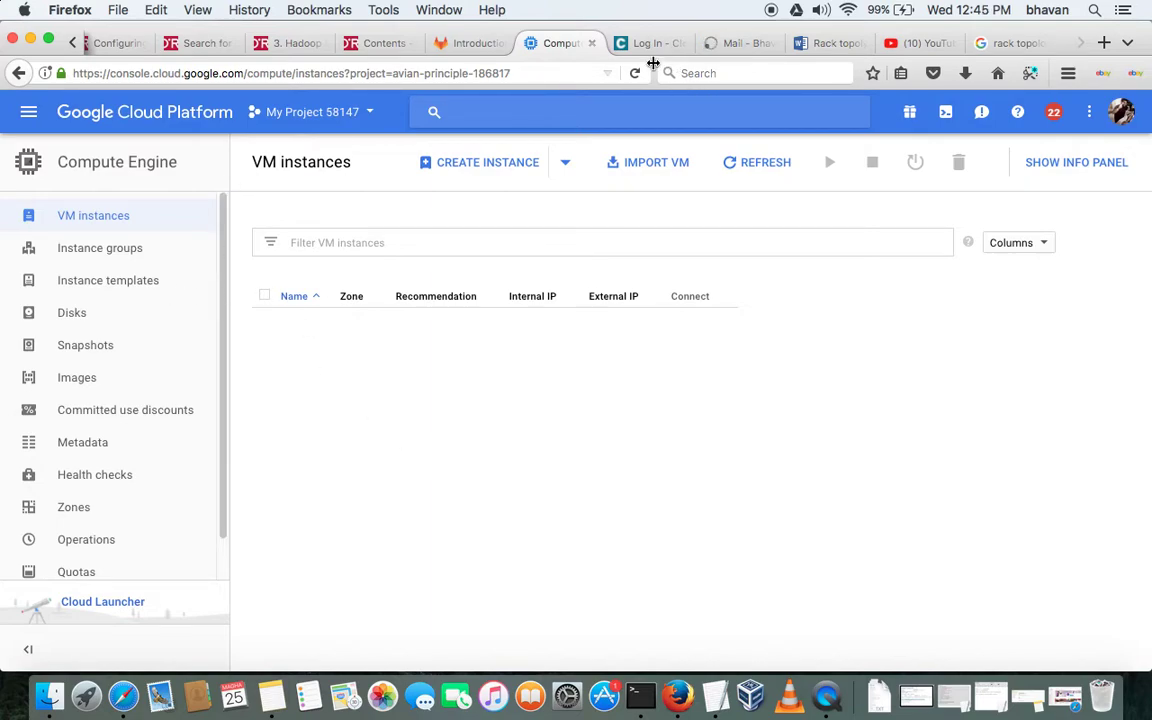
- Reload the VM instances list and start creating an instance named wrk3 in zone us-east1-d
{"action": "left_click", "coordinate": [641, 75]}
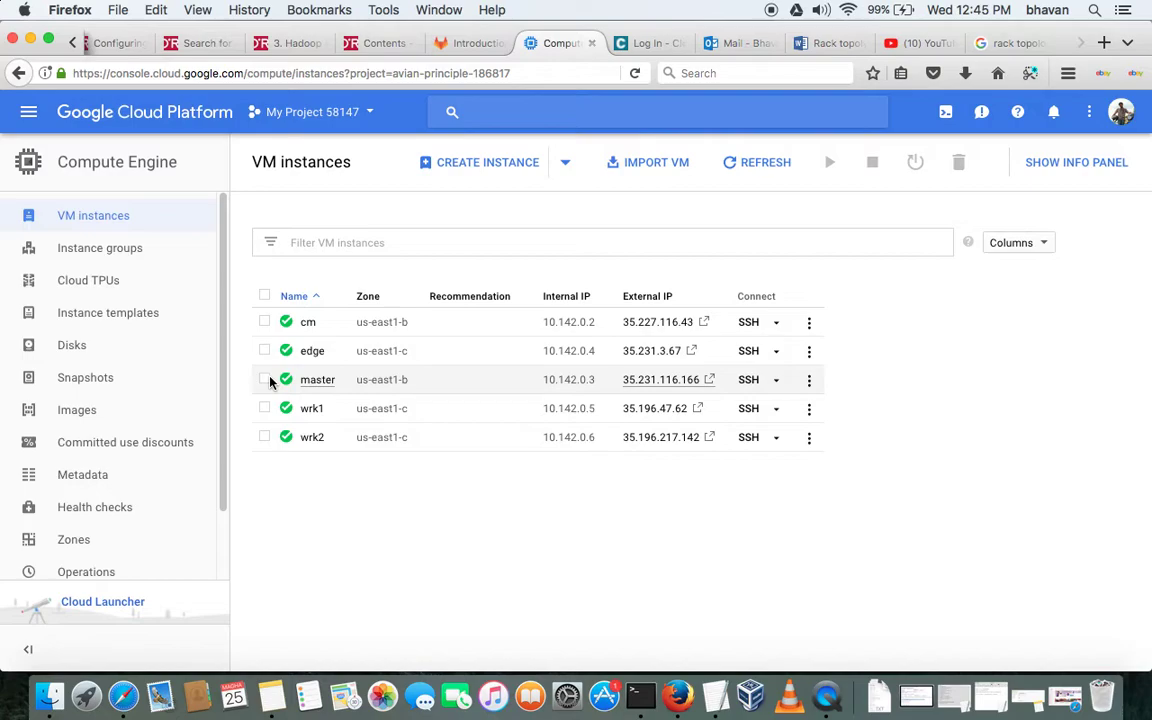
{"action": "left_click", "coordinate": [477, 163]}
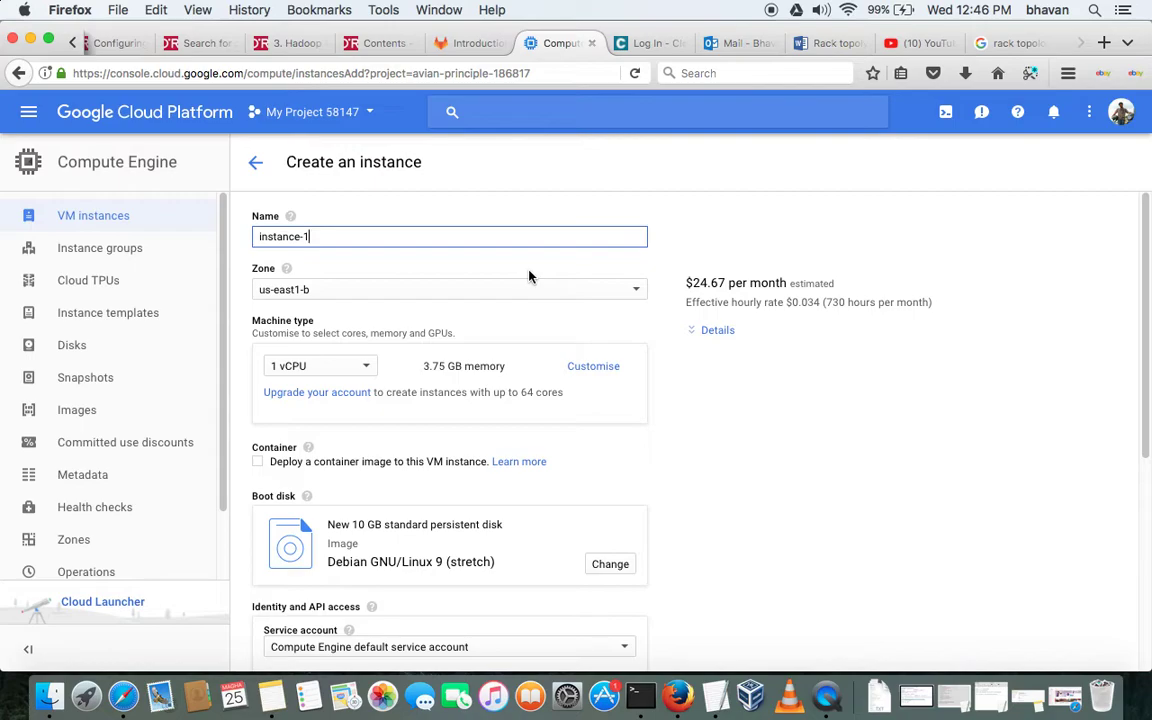
{"action": "key", "text": "BackSpace"}
{"action": "key", "text": "BackSpace"}
{"action": "key", "text": "BackSpace"}
{"action": "key", "text": "BackSpace"}
{"action": "key", "text": "BackSpace"}
{"action": "key", "text": "BackSpace"}
{"action": "key", "text": "BackSpace"}
{"action": "key", "text": "BackSpace"}
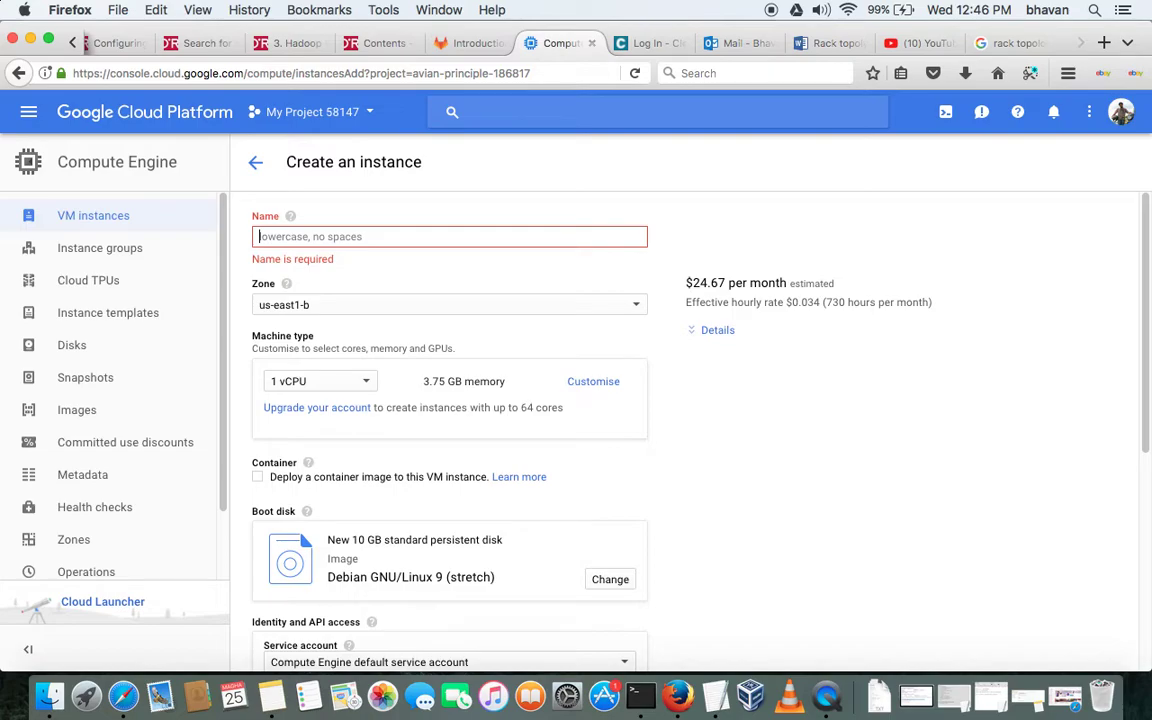
{"action": "type", "text": "wrk3"}
{"action": "left_click", "coordinate": [455, 299]}
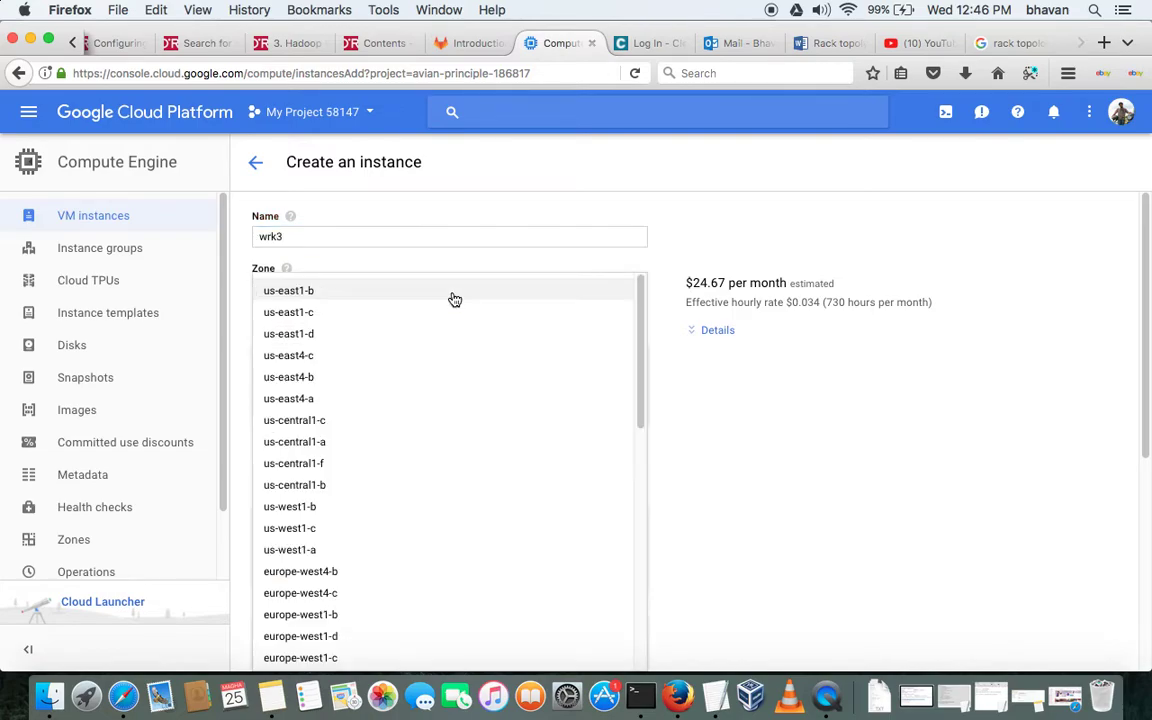
{"action": "left_click", "coordinate": [401, 343]}
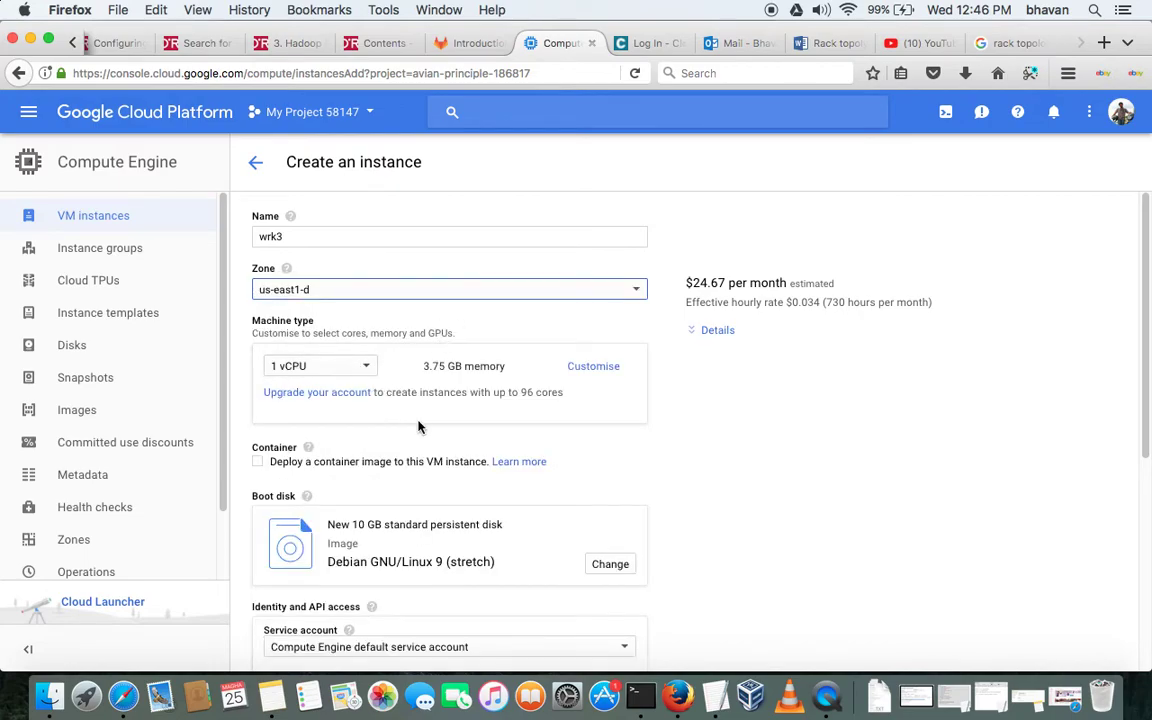
- Set wrk3's boot disk to the CentOS 7 image with a size of 50 GB
{"action": "scroll", "coordinate": [419, 429], "scroll_direction": "down", "scroll_amount": 3}
{"action": "left_click", "coordinate": [590, 403]}
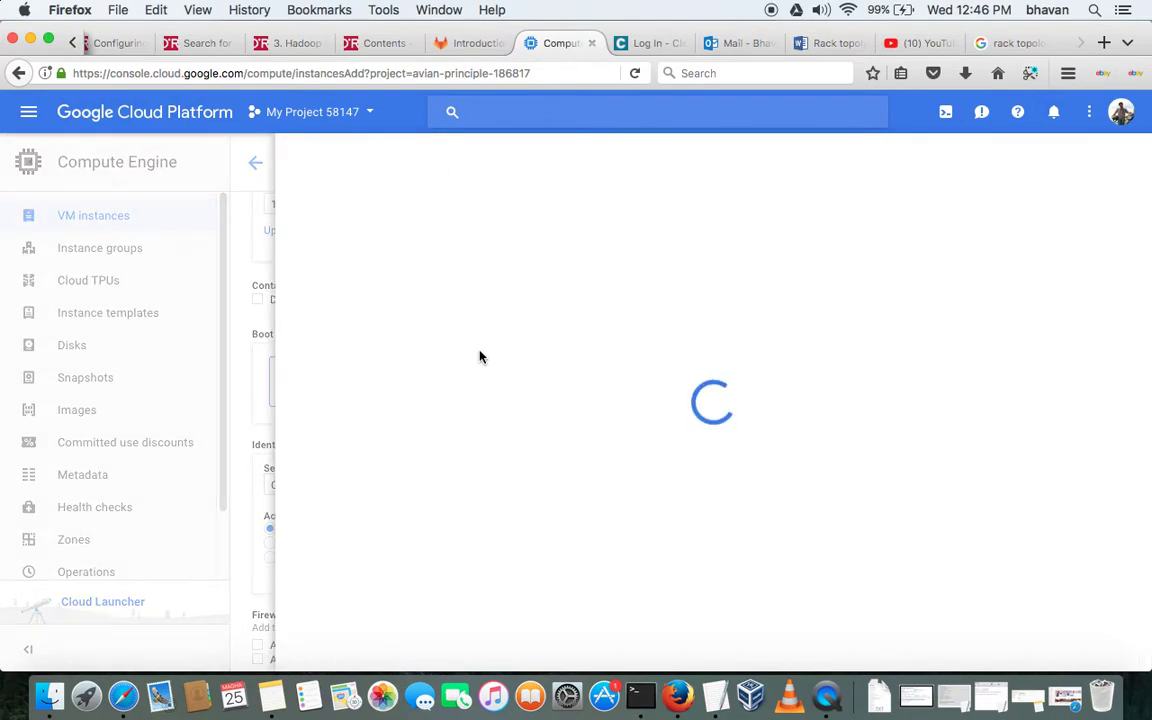
{"action": "left_click", "coordinate": [305, 338]}
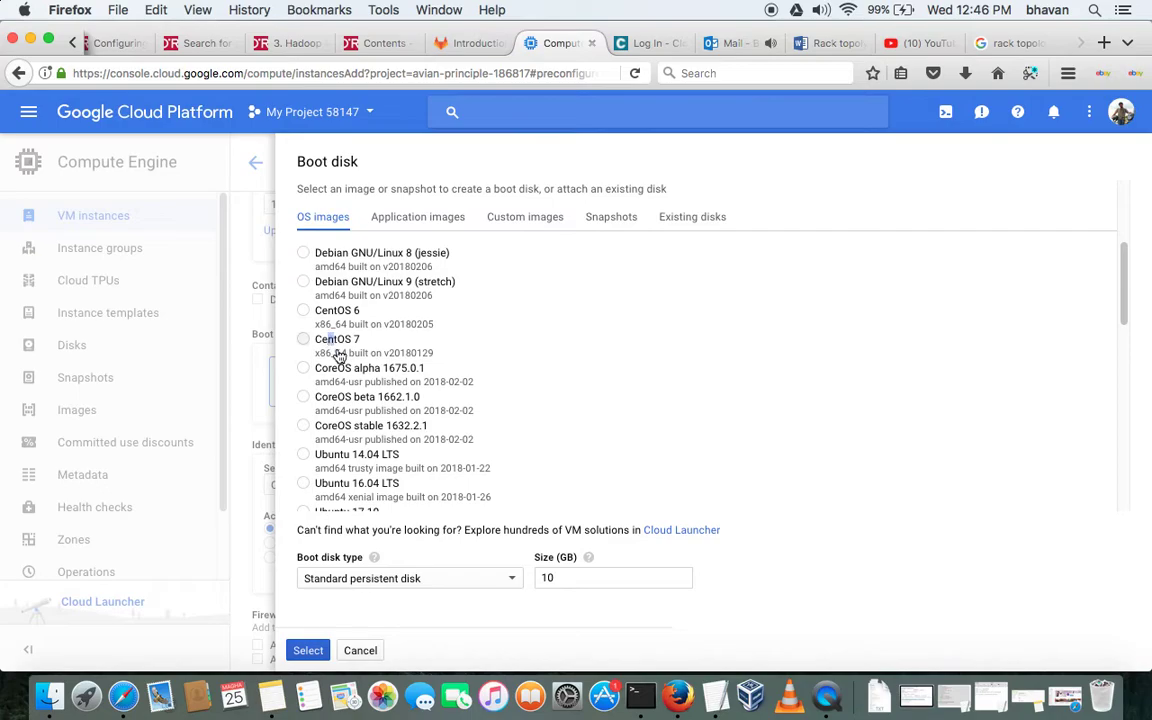
{"action": "double_click", "coordinate": [548, 577]}
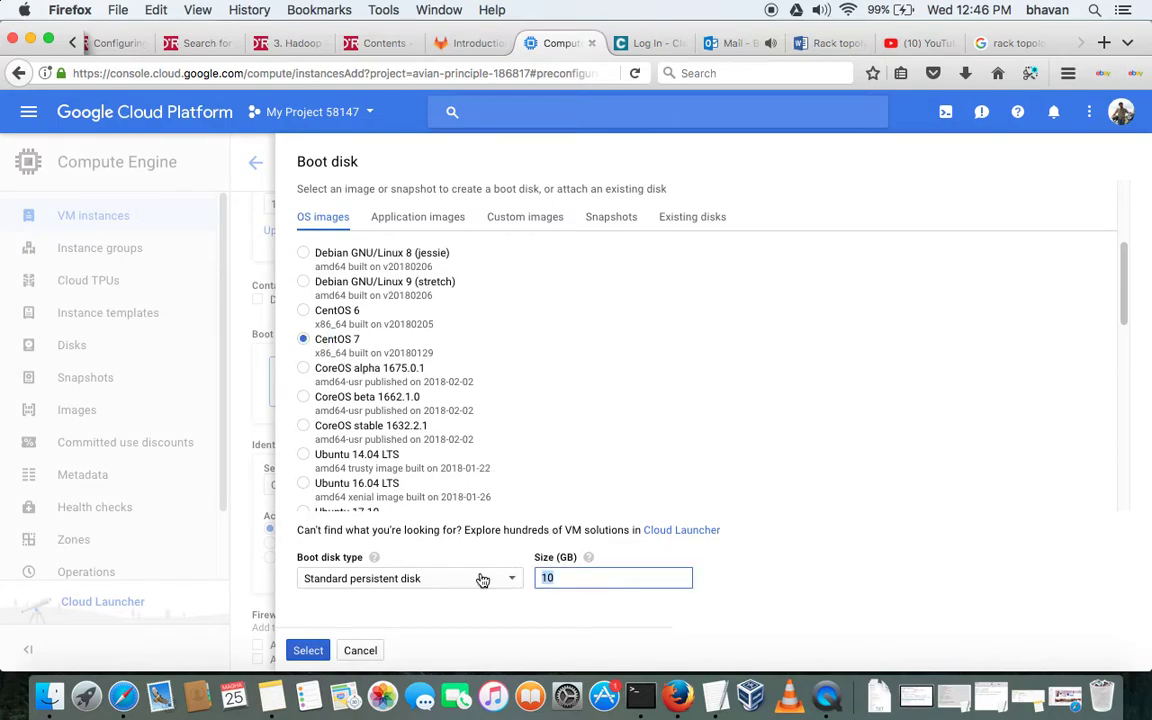
{"action": "type", "text": "50"}
{"action": "left_click", "coordinate": [304, 650]}
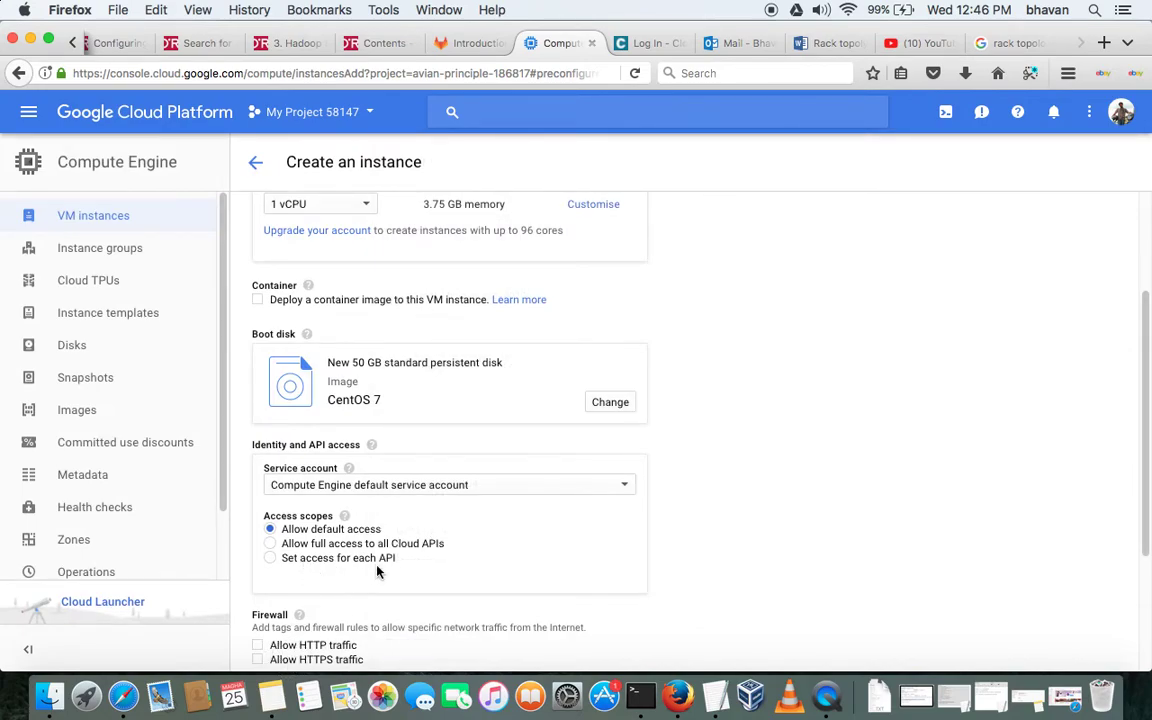
- Allow HTTP and HTTPS traffic through the firewall for wrk3
{"action": "scroll", "coordinate": [352, 500], "scroll_direction": "down", "scroll_amount": 4}
{"action": "left_click", "coordinate": [258, 457]}
{"action": "left_click", "coordinate": [258, 471]}
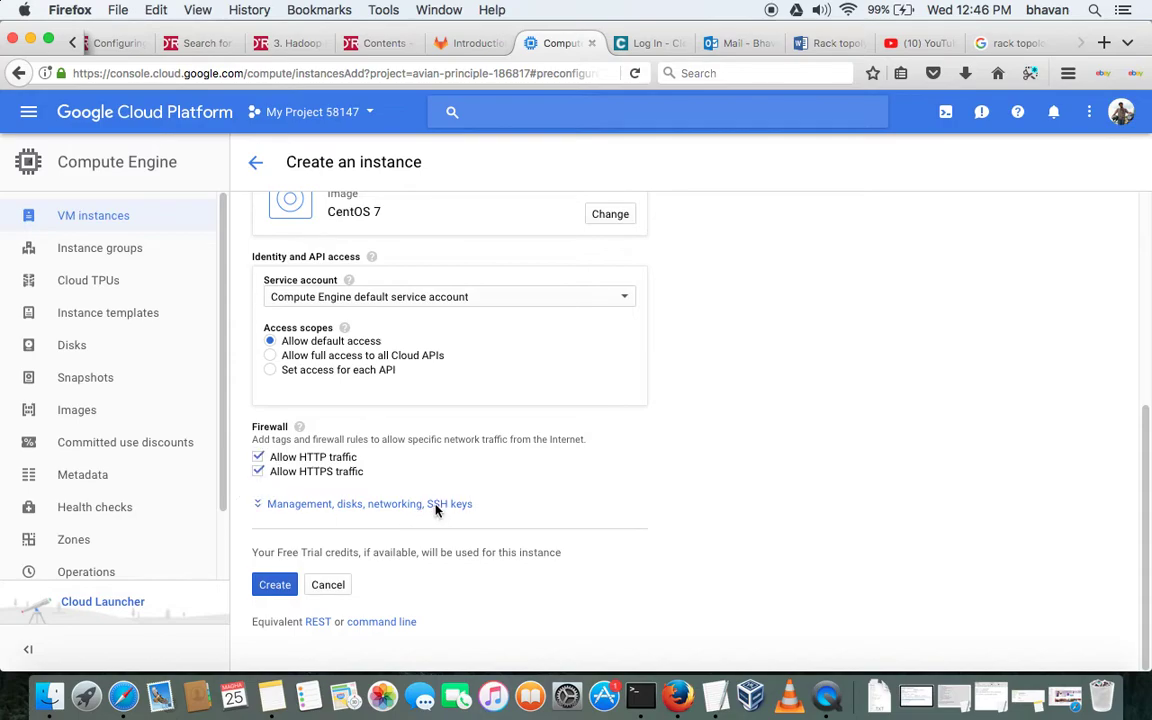
- Paste the copied SSH public key into wrk3's SSH key data and create the instance
{"action": "left_click", "coordinate": [447, 504]}
{"action": "left_click", "coordinate": [478, 508]}
{"action": "scroll", "coordinate": [522, 537], "scroll_direction": "down", "scroll_amount": 4}
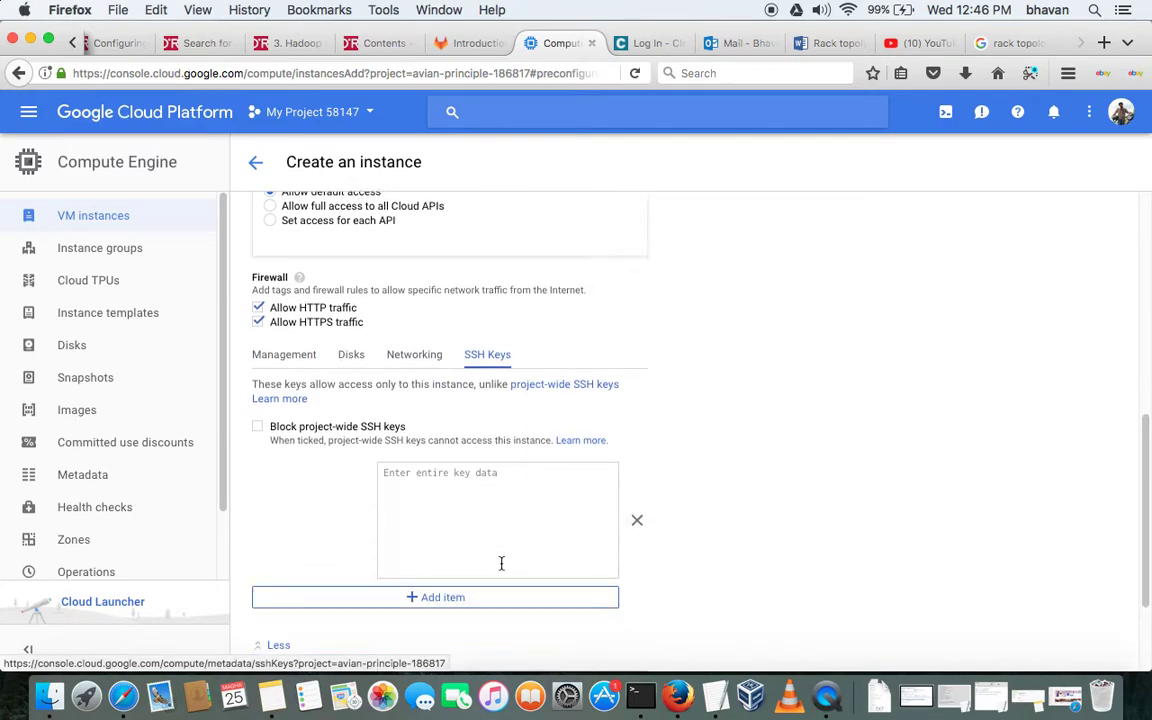
{"action": "left_click", "coordinate": [462, 487]}
{"action": "key", "text": "super+v"}
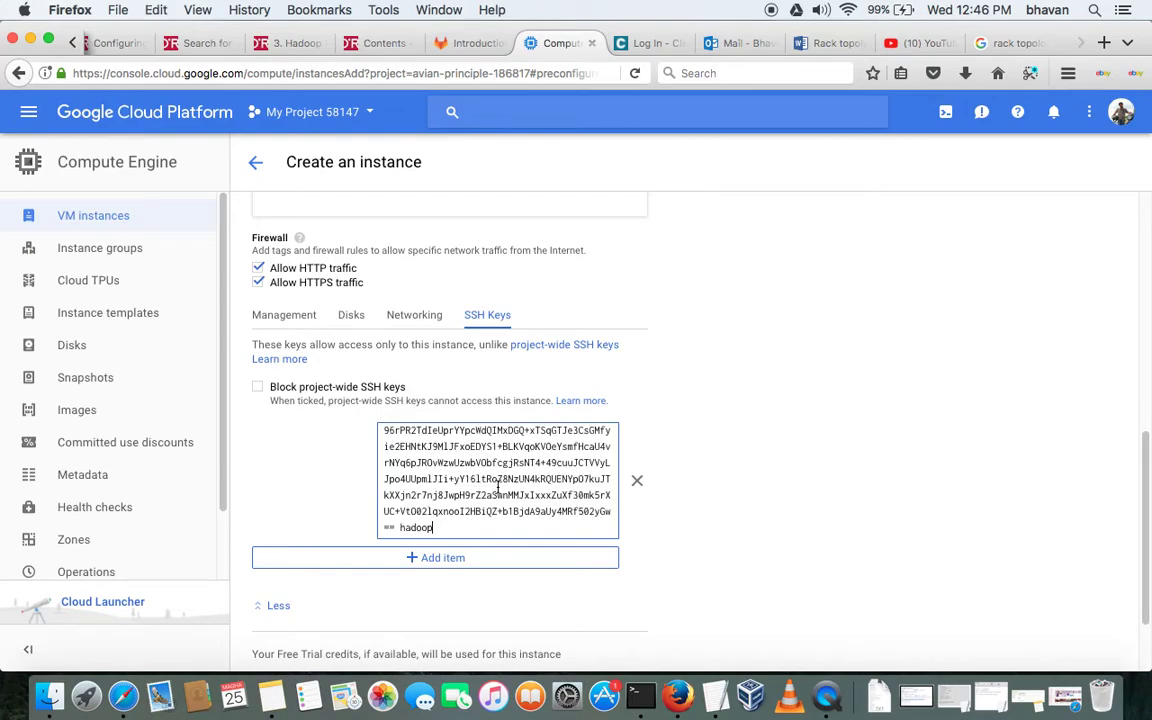
{"action": "scroll", "coordinate": [498, 487], "scroll_direction": "up", "scroll_amount": 2}
{"action": "scroll", "coordinate": [481, 566], "scroll_direction": "down", "scroll_amount": 4}
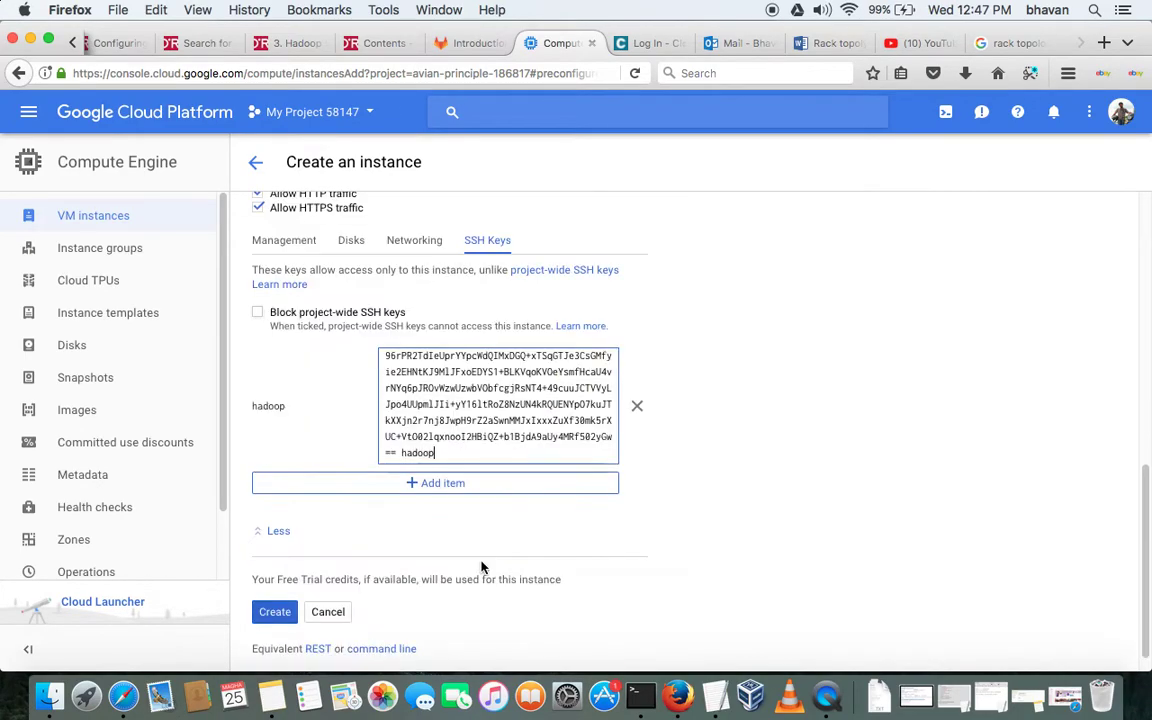
{"action": "left_click", "coordinate": [272, 584]}
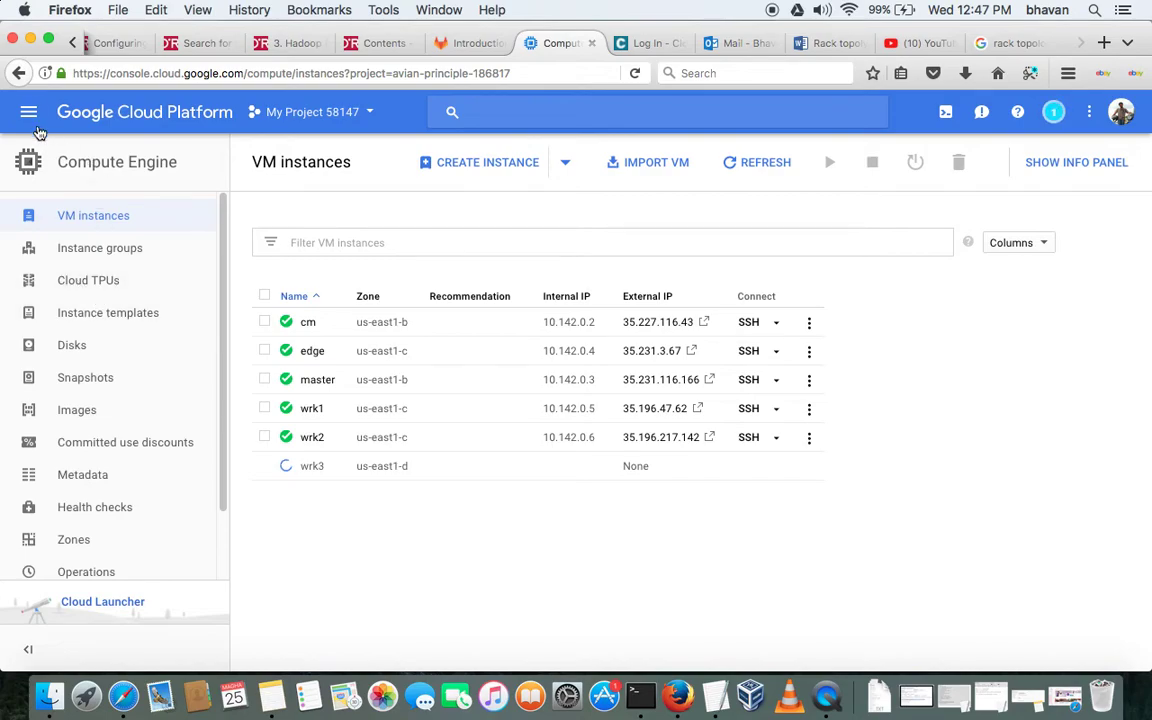
- Open the VPC network's firewall rules
{"action": "left_click", "coordinate": [28, 111]}
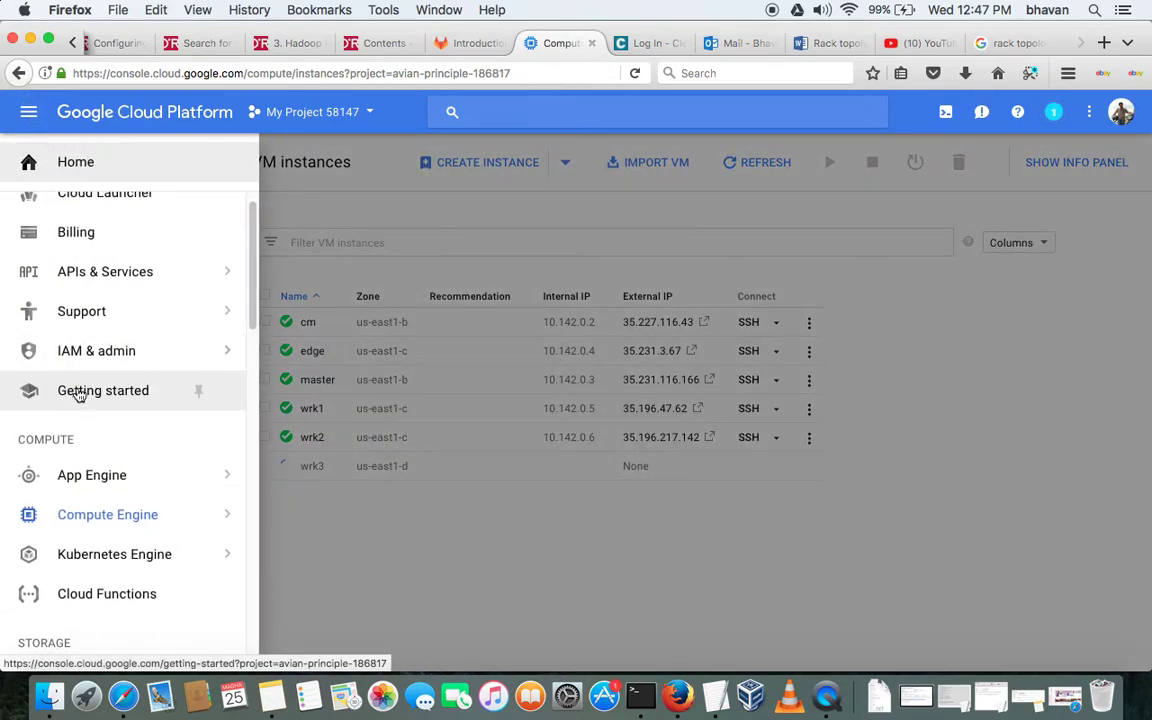
{"action": "scroll", "coordinate": [78, 394], "scroll_direction": "down", "scroll_amount": 10}
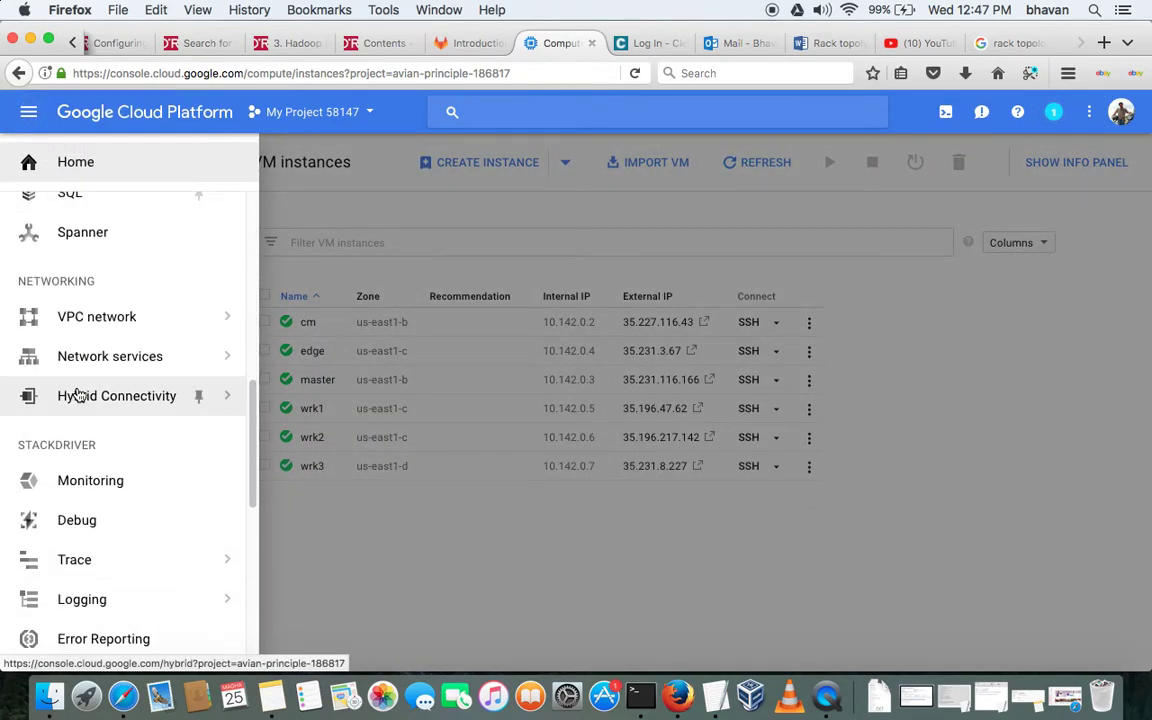
{"action": "mouse_move", "coordinate": [110, 328]}
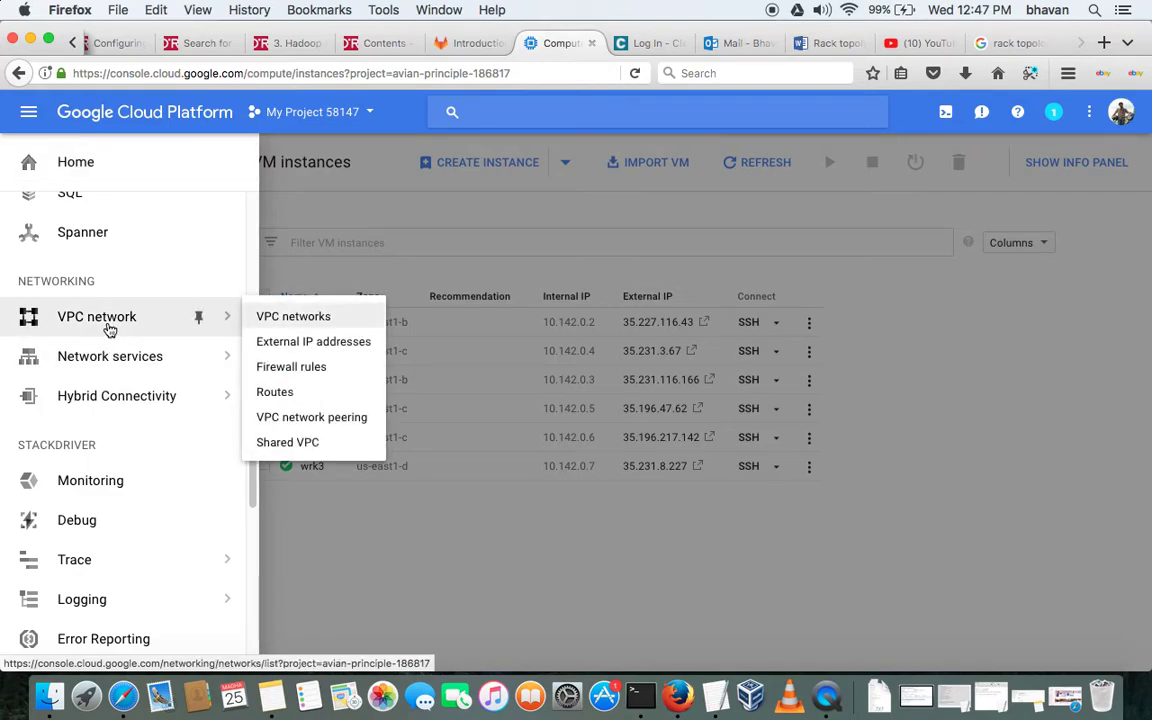
{"action": "mouse_move", "coordinate": [230, 317]}
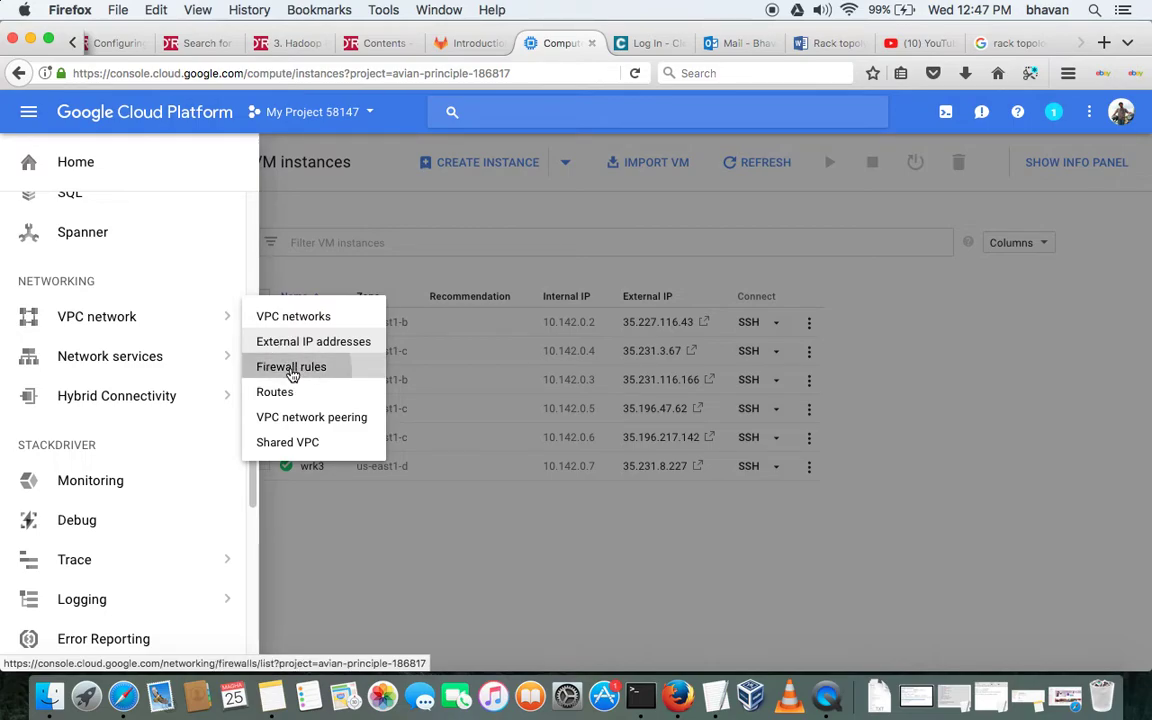
{"action": "left_click", "coordinate": [292, 367]}
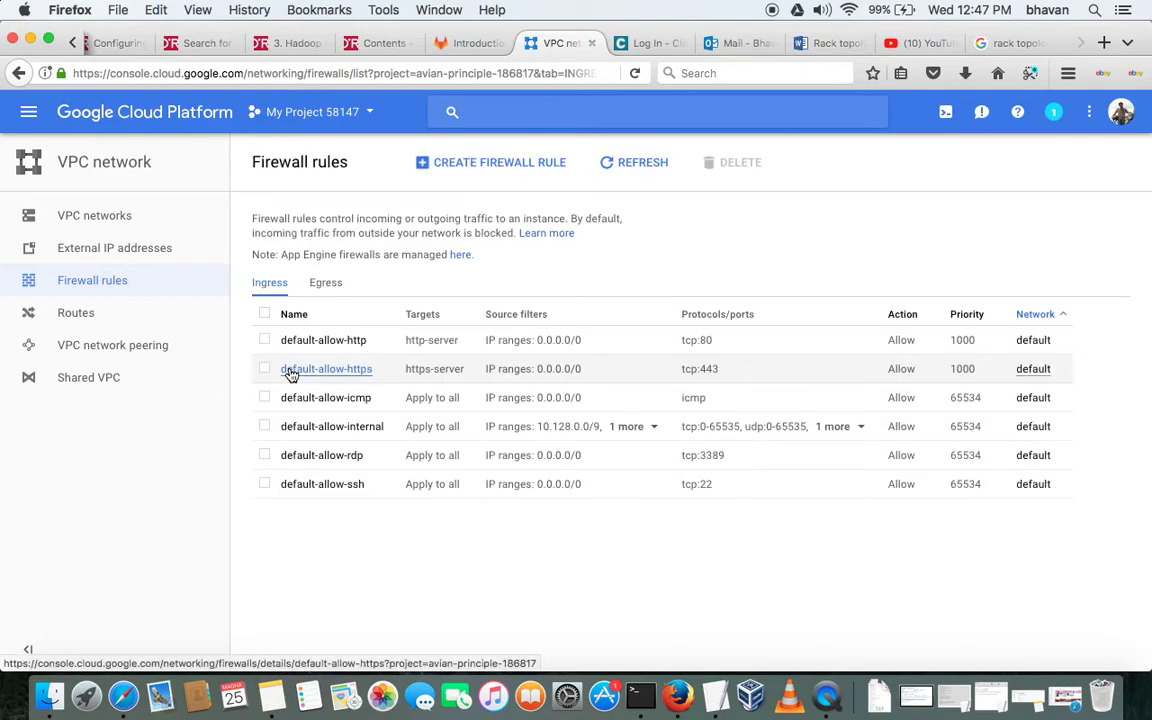
- Examine the source IP ranges, protocols and ports of the default-allow-internal rule, and return to the rule list
{"action": "left_click", "coordinate": [265, 428]}
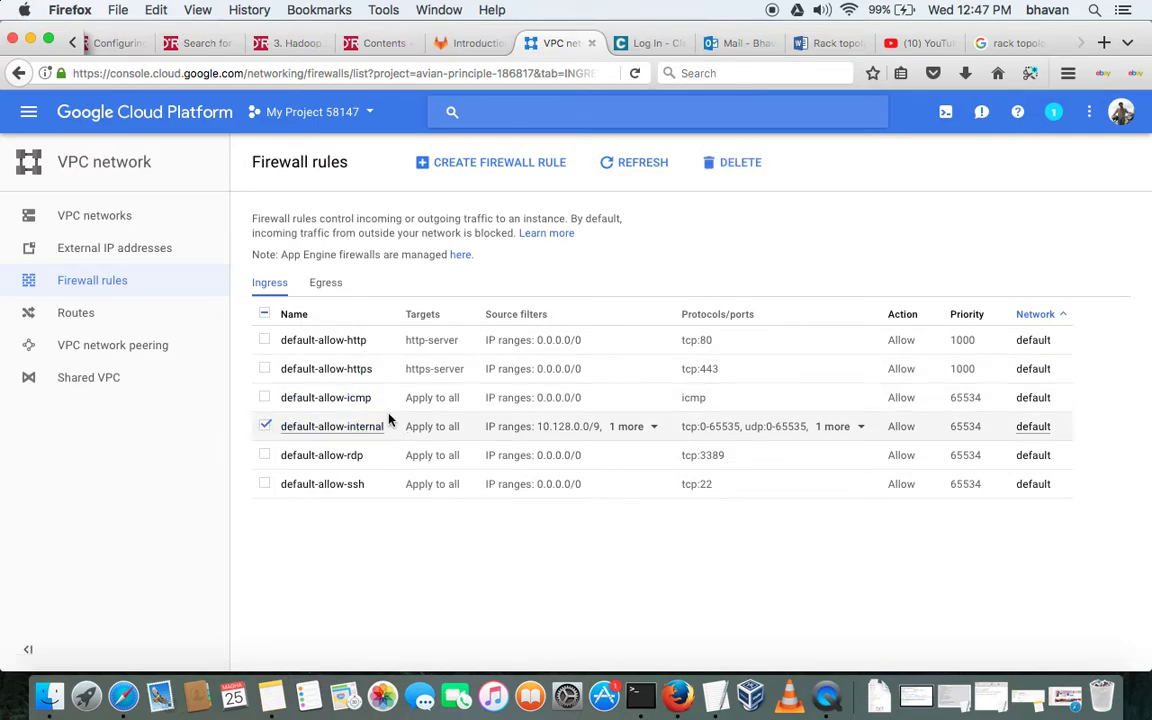
{"action": "left_click", "coordinate": [358, 428]}
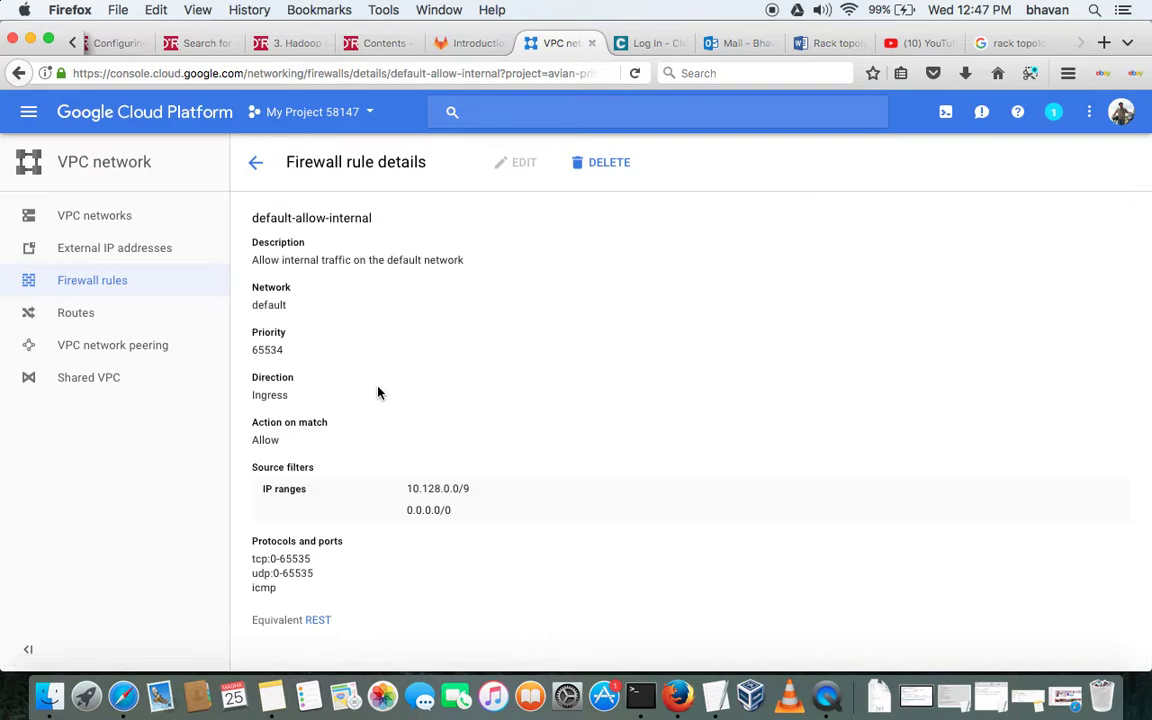
{"action": "left_click_drag", "start_coordinate": [273, 488], "coordinate": [458, 512]}
{"action": "left_click_drag", "start_coordinate": [253, 566], "coordinate": [303, 597]}
{"action": "left_click", "coordinate": [318, 585]}
{"action": "left_click", "coordinate": [254, 164]}
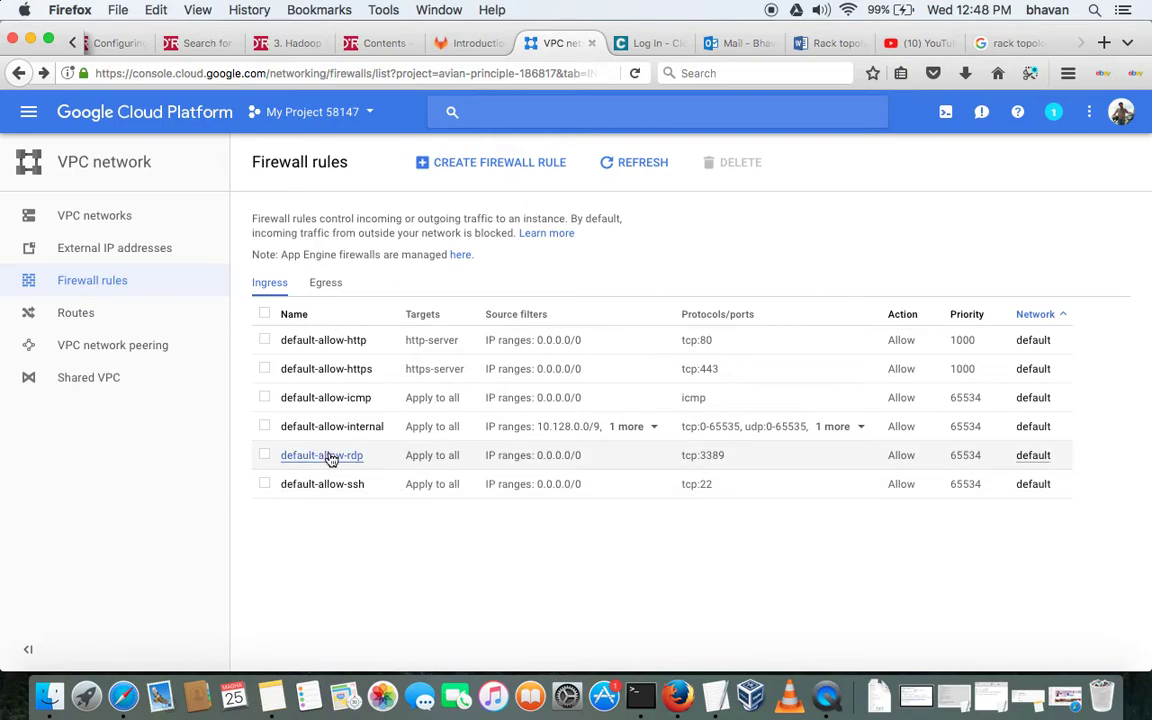
- Edit the default-allow-internal rule, remove and re-enter the source IP range 0.0.0.0/0, and save the rule
{"action": "left_click", "coordinate": [267, 430]}
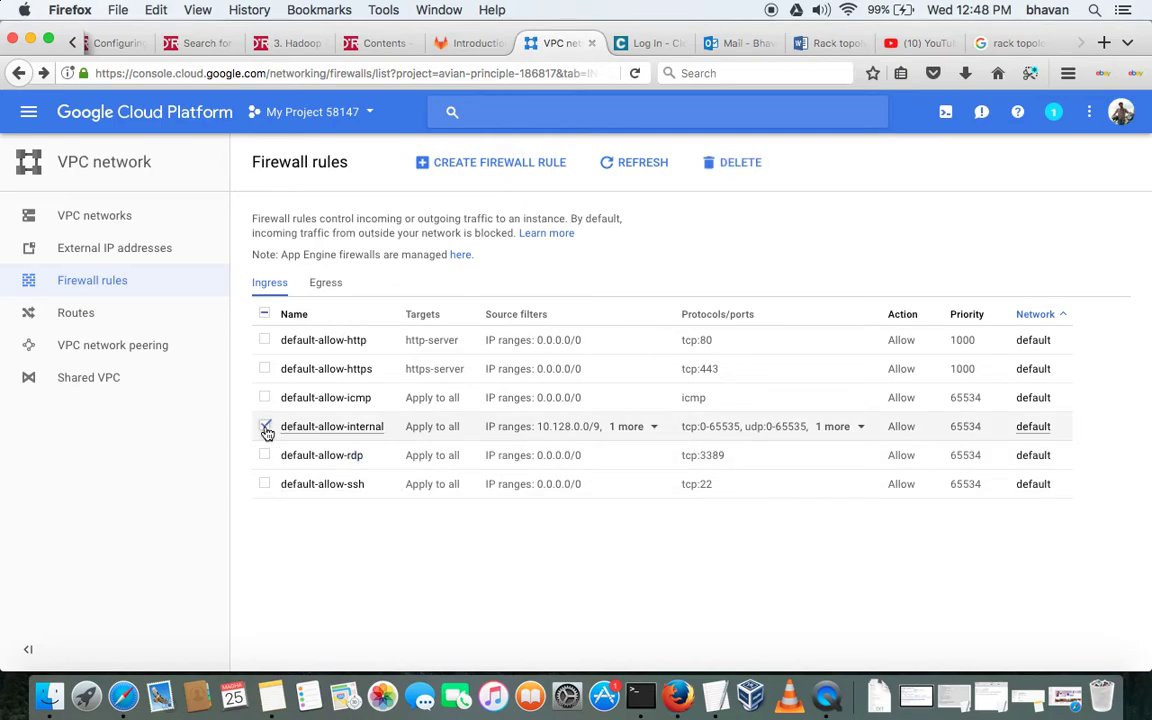
{"action": "left_click", "coordinate": [332, 428]}
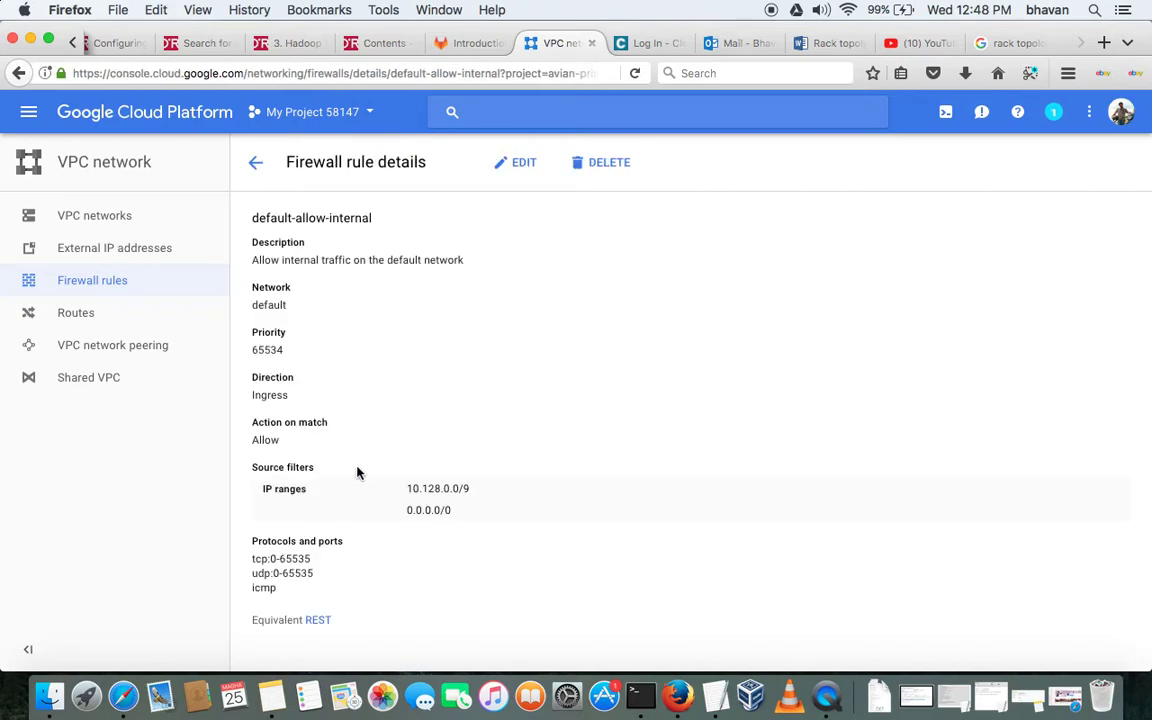
{"action": "left_click", "coordinate": [514, 163]}
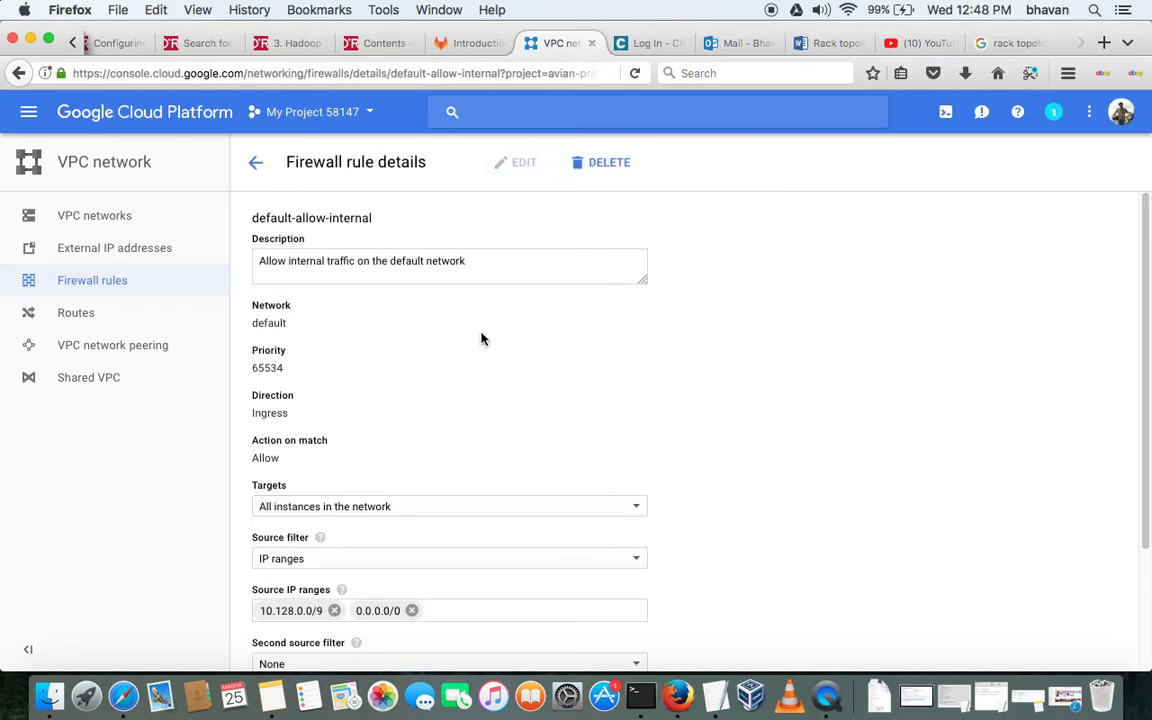
{"action": "scroll", "coordinate": [414, 612], "scroll_direction": "down", "scroll_amount": 3}
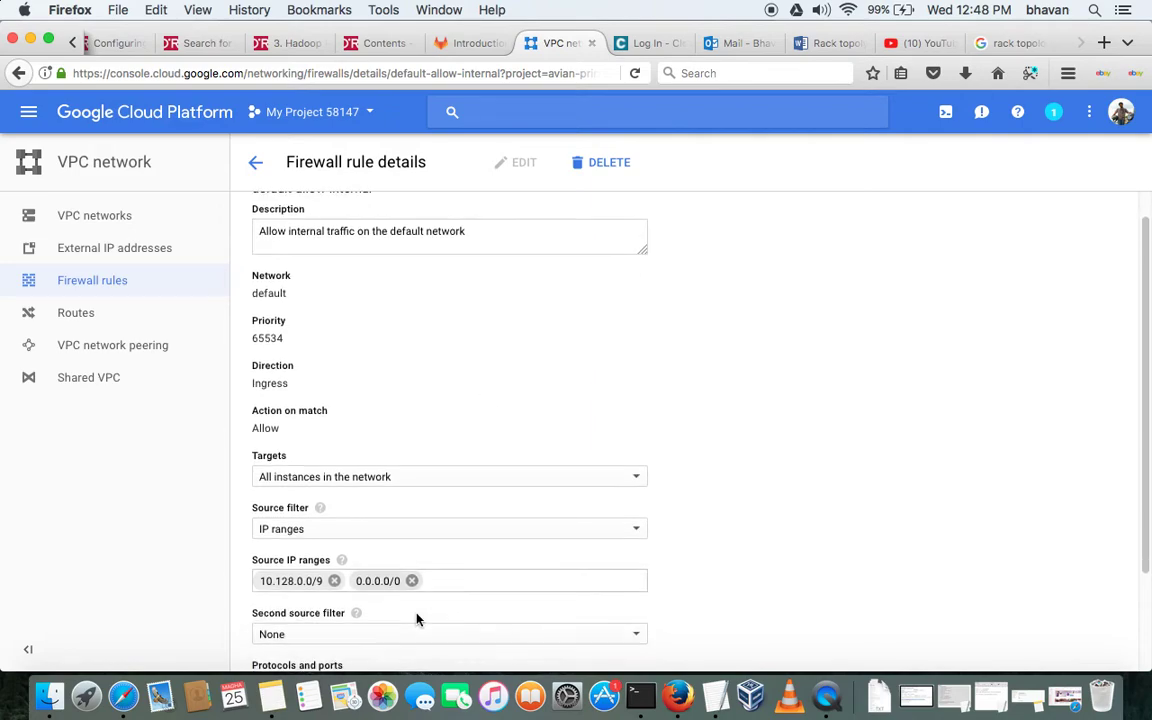
{"action": "left_click", "coordinate": [412, 476]}
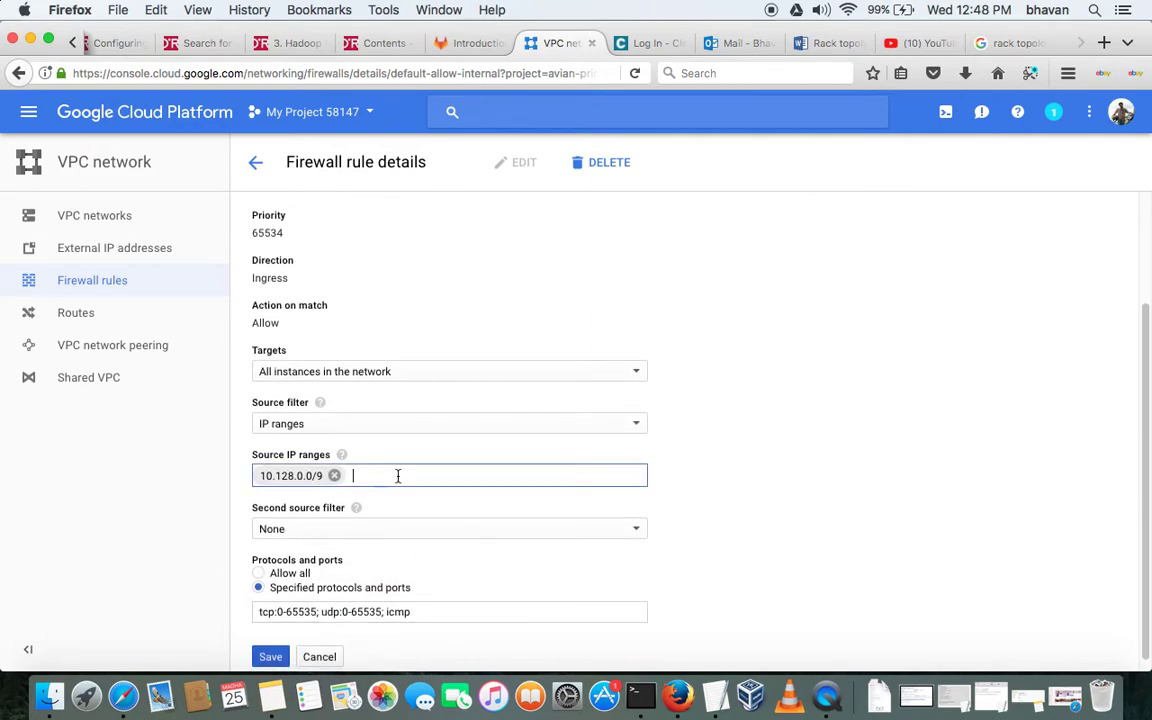
{"action": "type", "text": "0.0.0.0/0"}
{"action": "scroll", "coordinate": [422, 458], "scroll_direction": "down", "scroll_amount": 1}
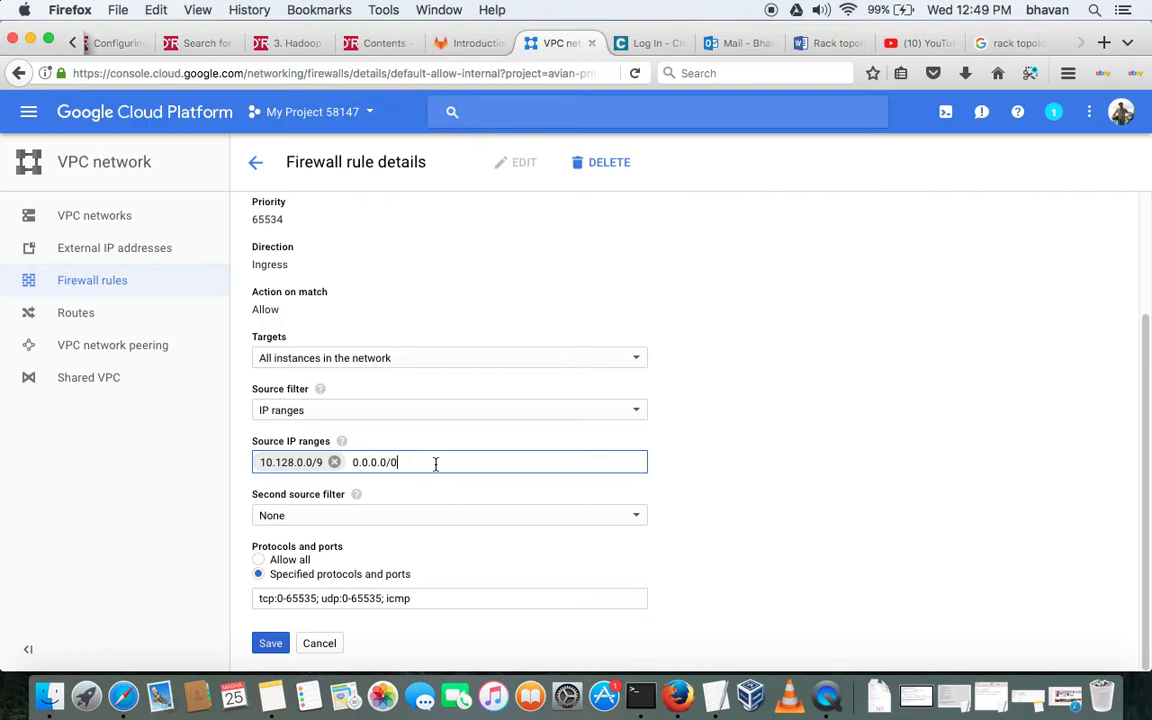
{"action": "left_click", "coordinate": [425, 495]}
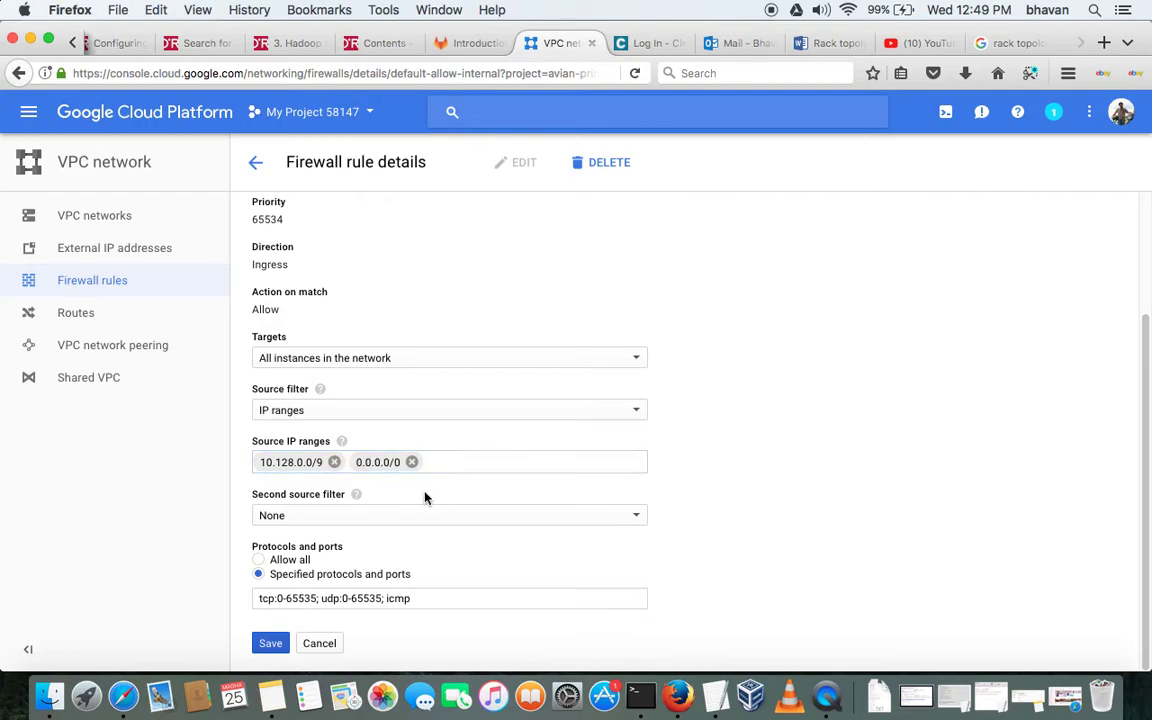
{"action": "left_click", "coordinate": [281, 646]}
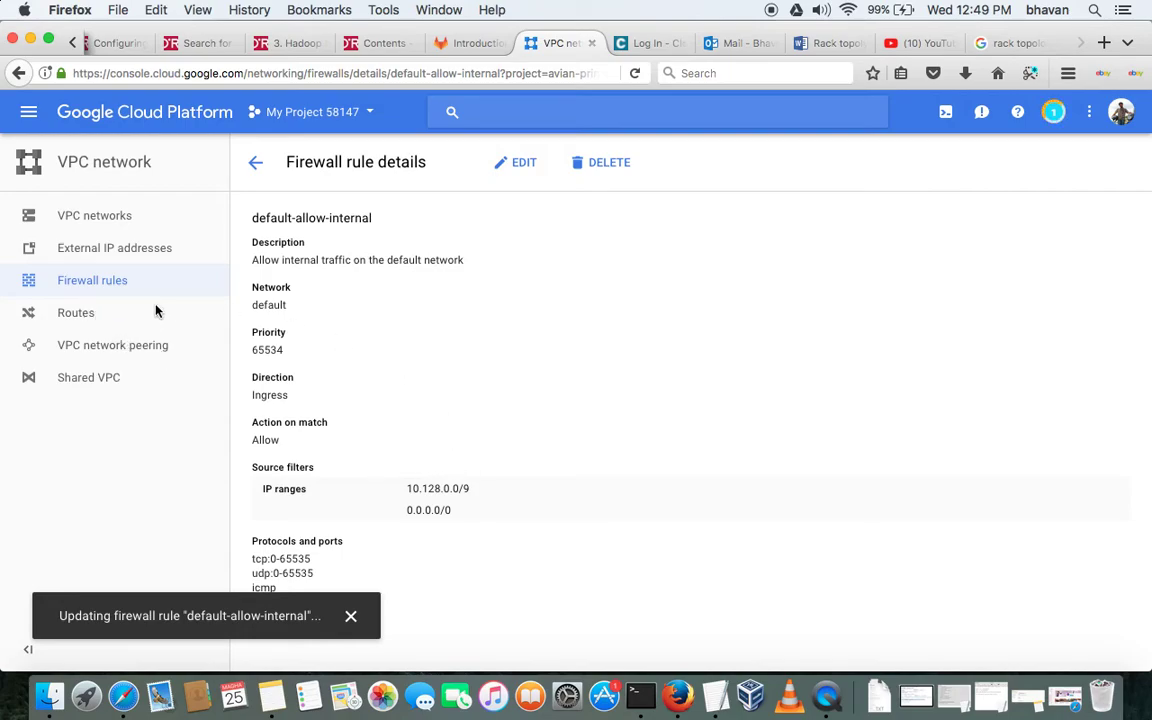
- Go back to Compute Engine's VM instances list
{"action": "left_click", "coordinate": [31, 115]}
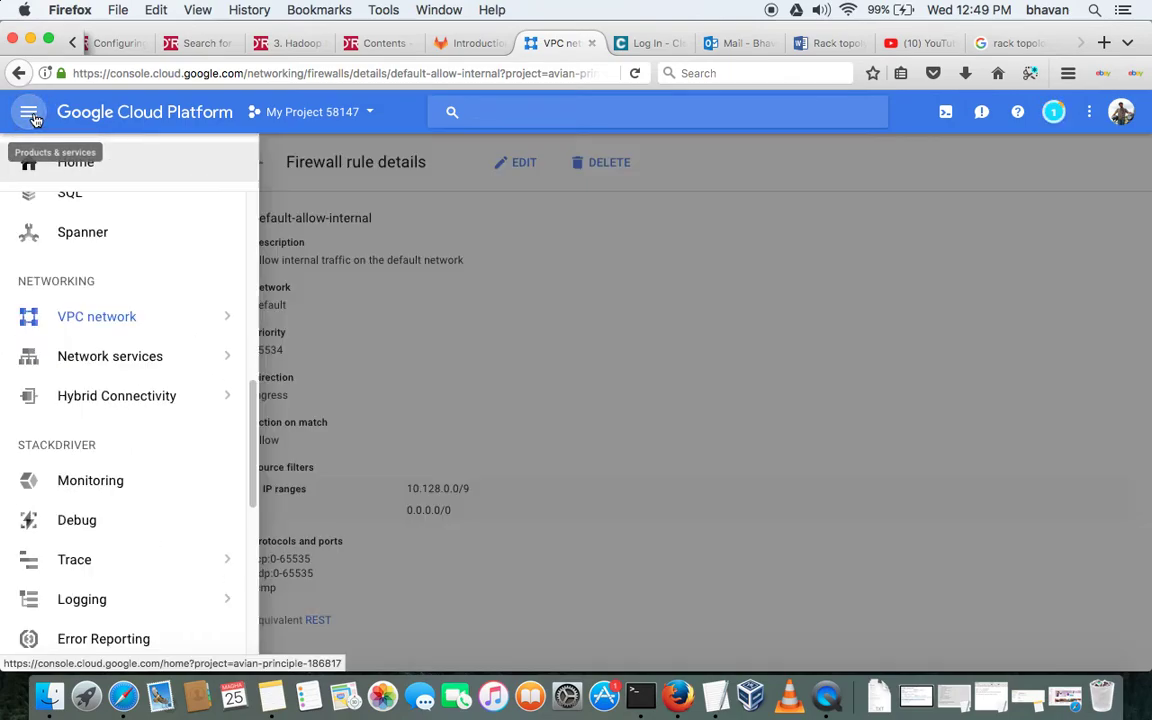
{"action": "left_click", "coordinate": [428, 340]}
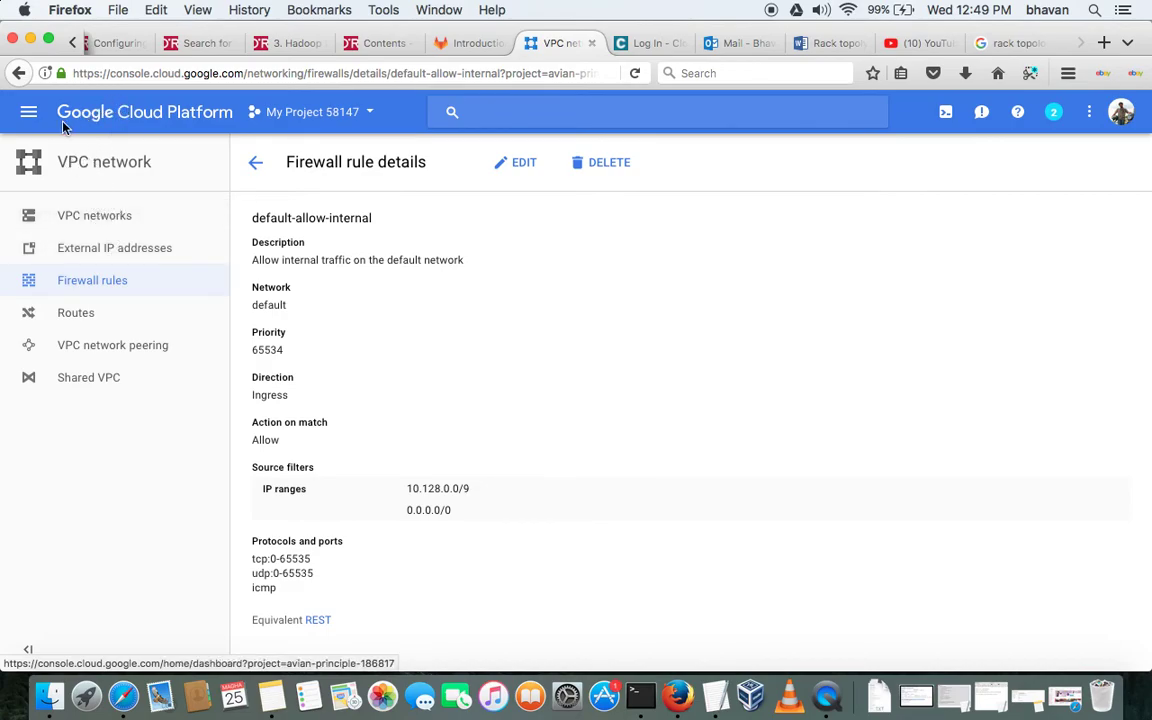
{"action": "left_click", "coordinate": [28, 112]}
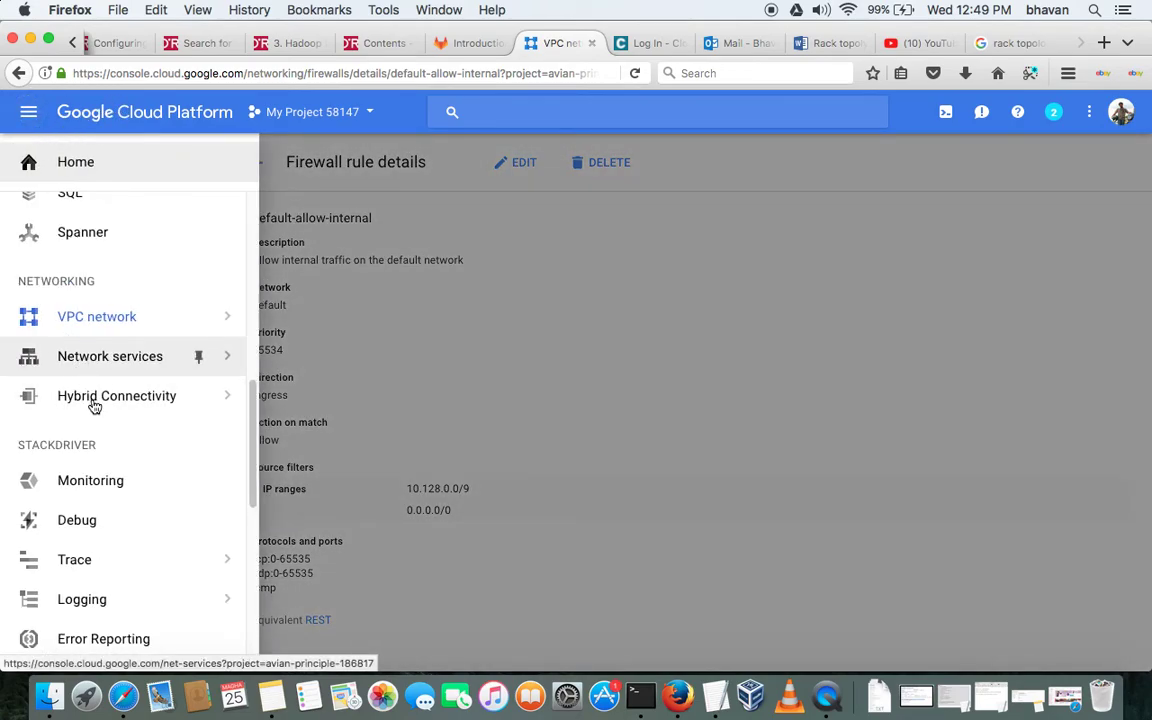
{"action": "scroll", "coordinate": [94, 405], "scroll_direction": "down", "scroll_amount": 10}
{"action": "mouse_move", "coordinate": [94, 403]}
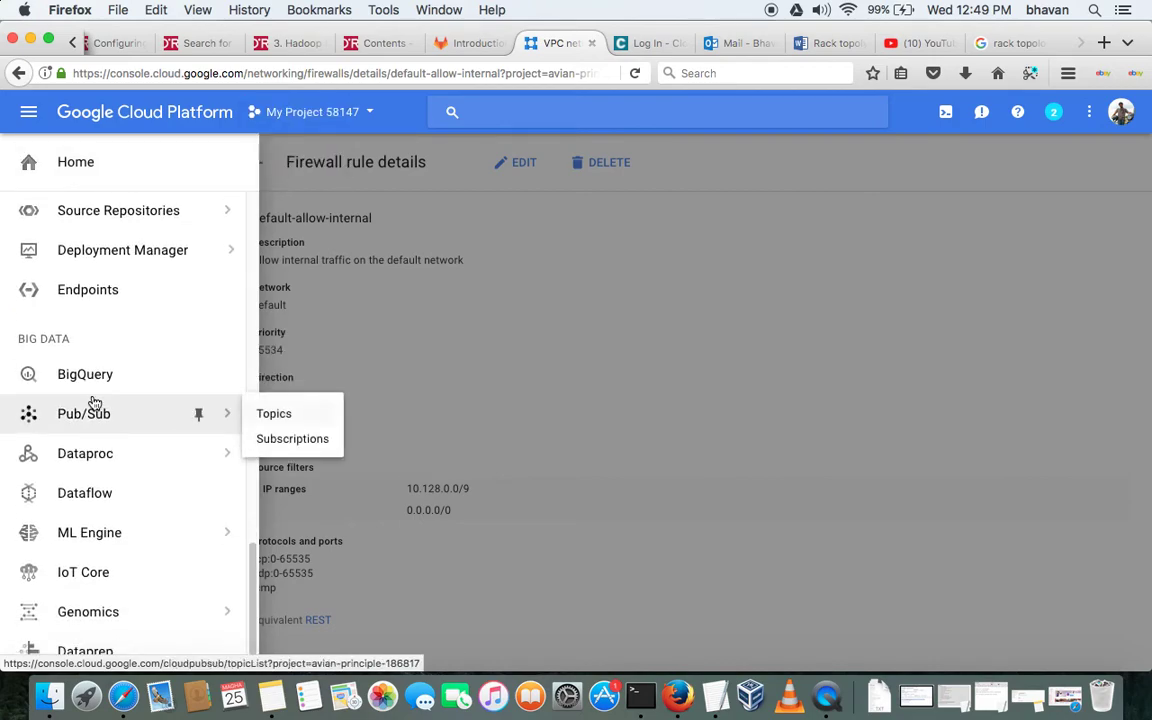
{"action": "scroll", "coordinate": [93, 402], "scroll_direction": "up", "scroll_amount": 10}
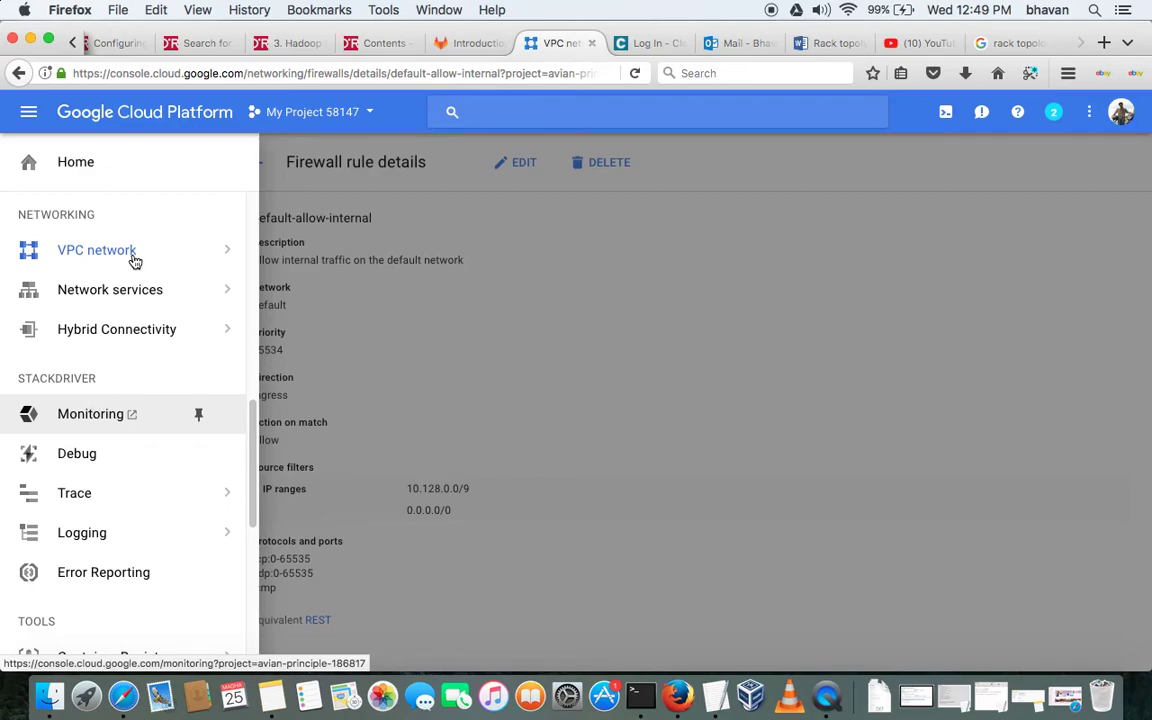
{"action": "scroll", "coordinate": [125, 317], "scroll_direction": "down", "scroll_amount": 5}
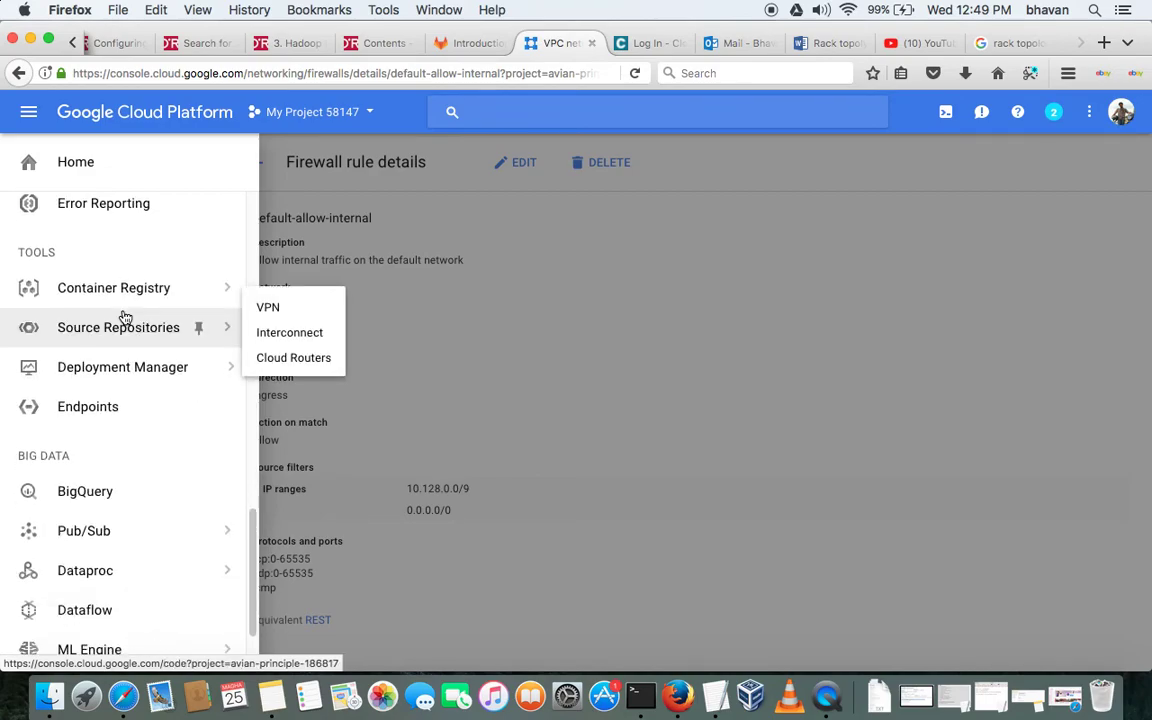
{"action": "scroll", "coordinate": [125, 317], "scroll_direction": "up", "scroll_amount": 5}
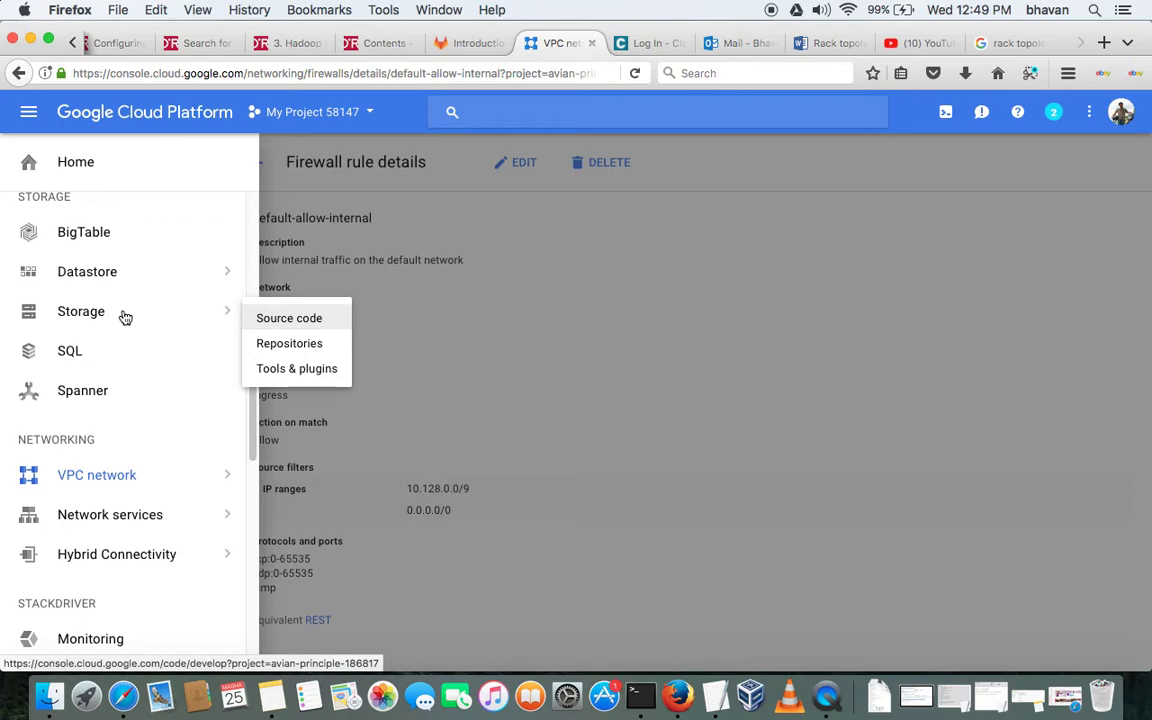
{"action": "scroll", "coordinate": [125, 317], "scroll_direction": "up", "scroll_amount": 4}
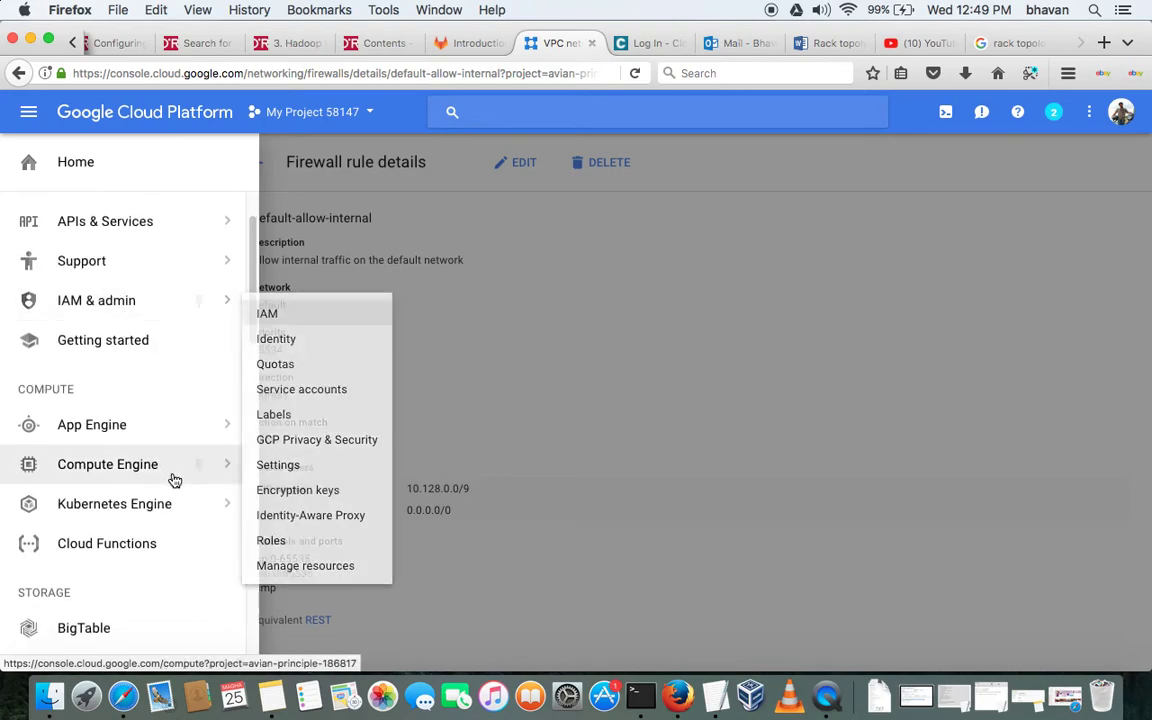
{"action": "mouse_move", "coordinate": [195, 465]}
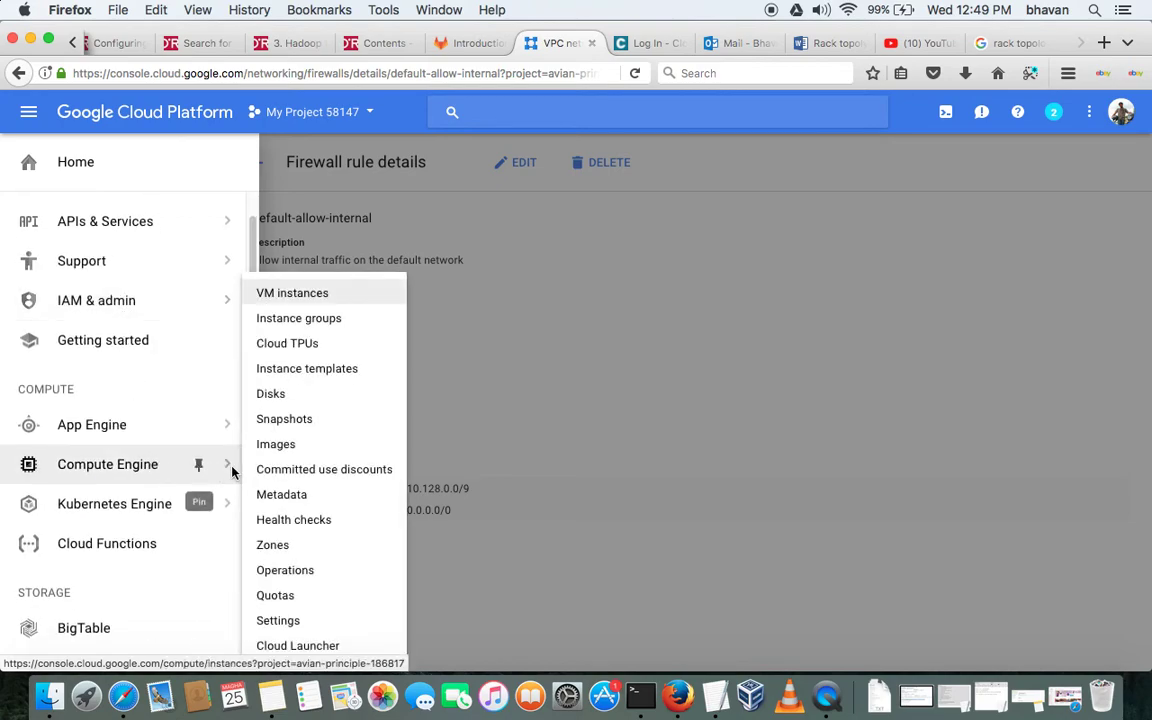
{"action": "left_click", "coordinate": [303, 302]}
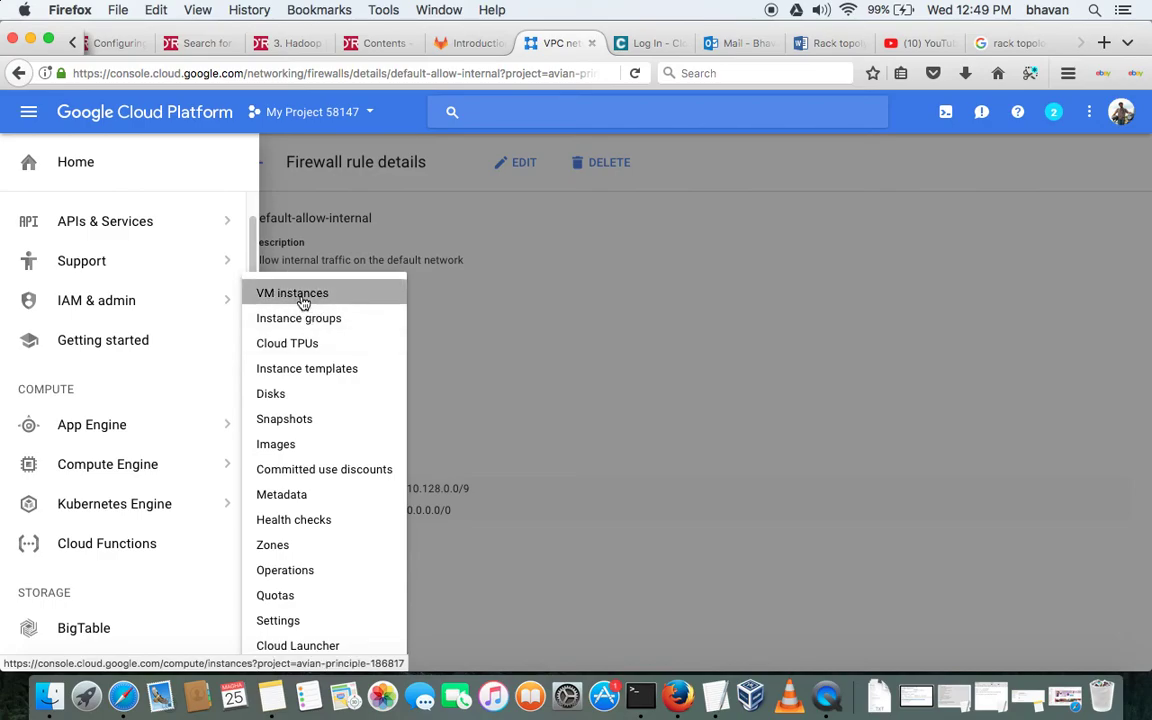